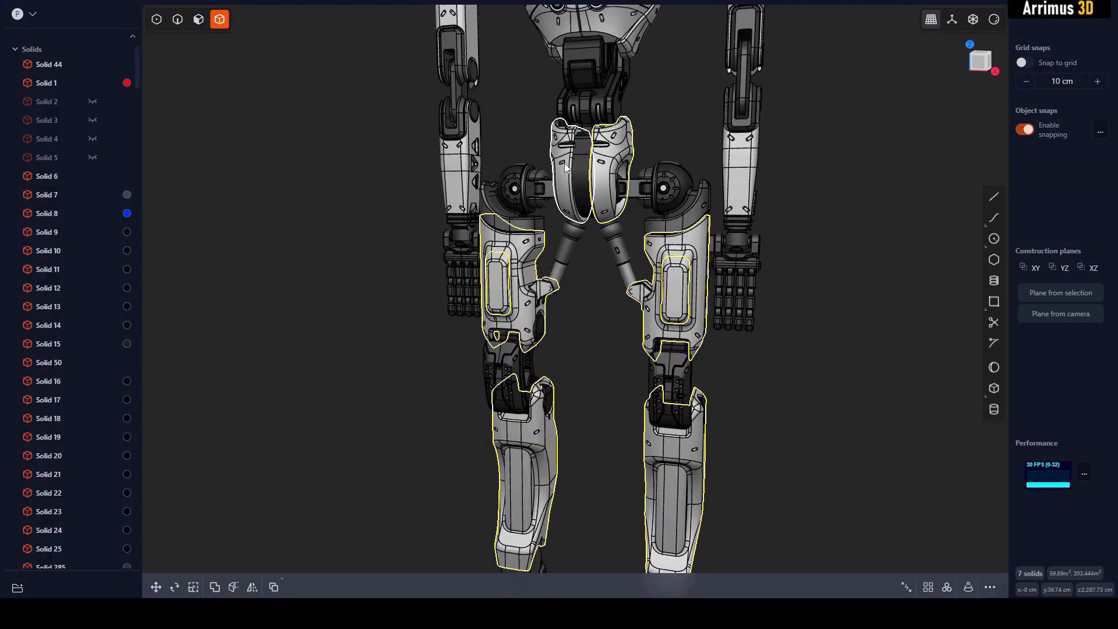
pyautogui.scroll(-3, 564, 163)
pyautogui.scroll(4, 585, 205)
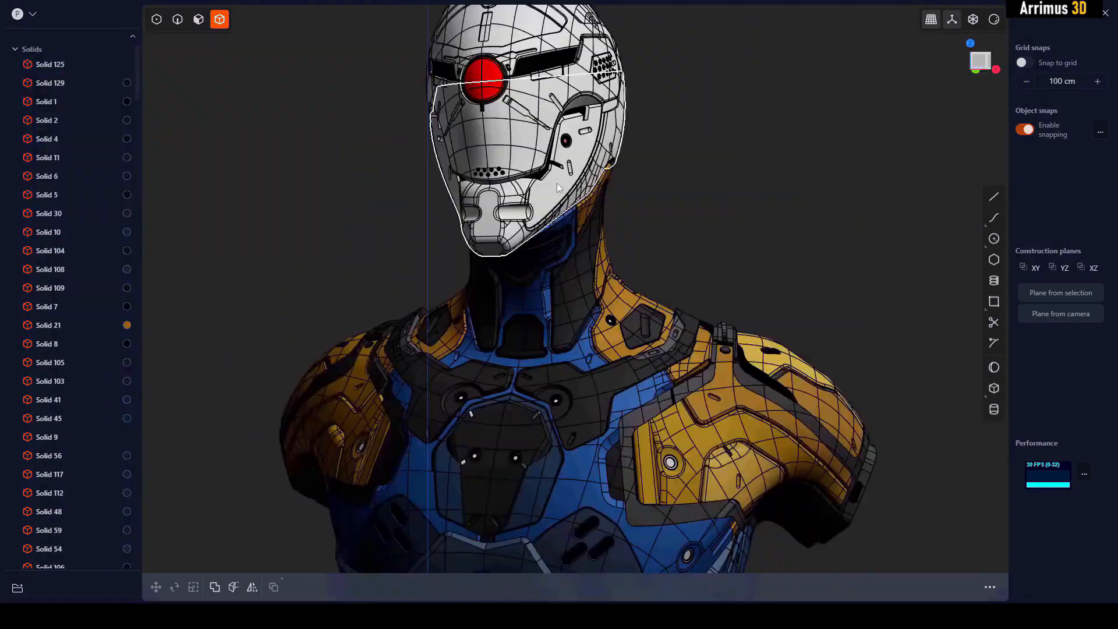
pyautogui.scroll(6, 560, 184)
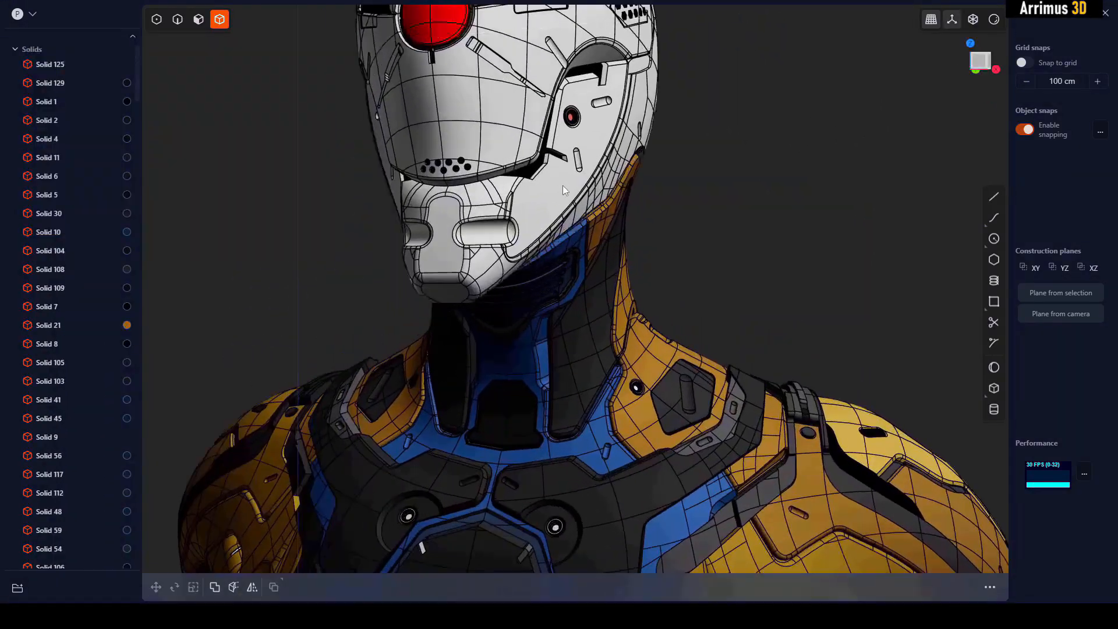
pyautogui.keyDown('shift'); pyautogui.moveTo(563, 176); pyautogui.dragTo(563, 298, button='middle'); pyautogui.keyUp('shift')
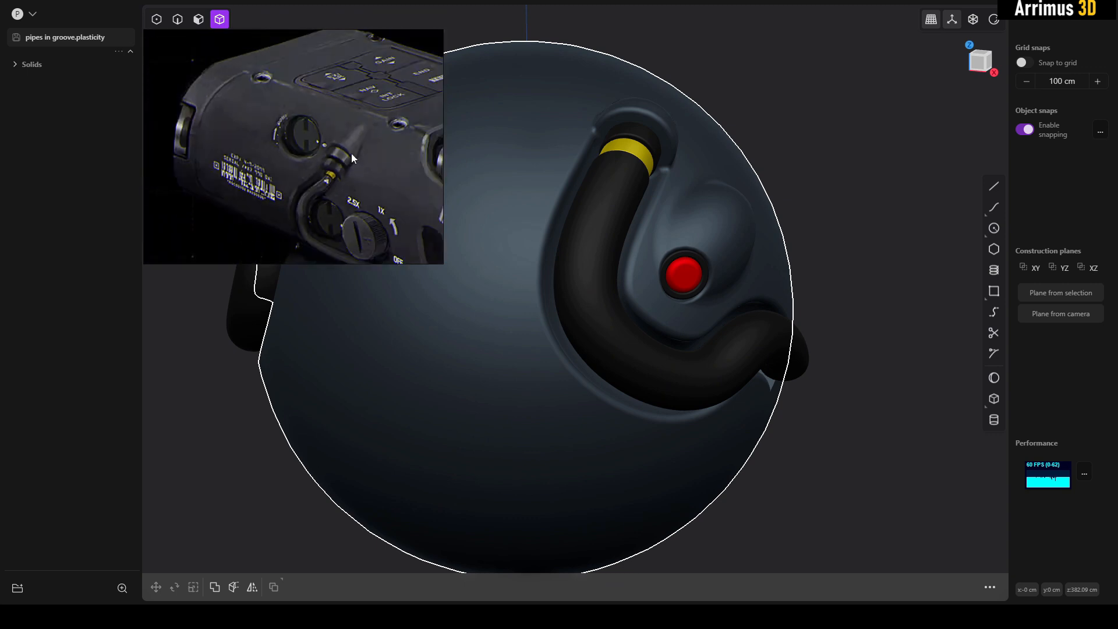
# Examine the recessed cable in the reference image and the finished pipe groove on the sphere
pyautogui.scroll(-2, 320, 165)
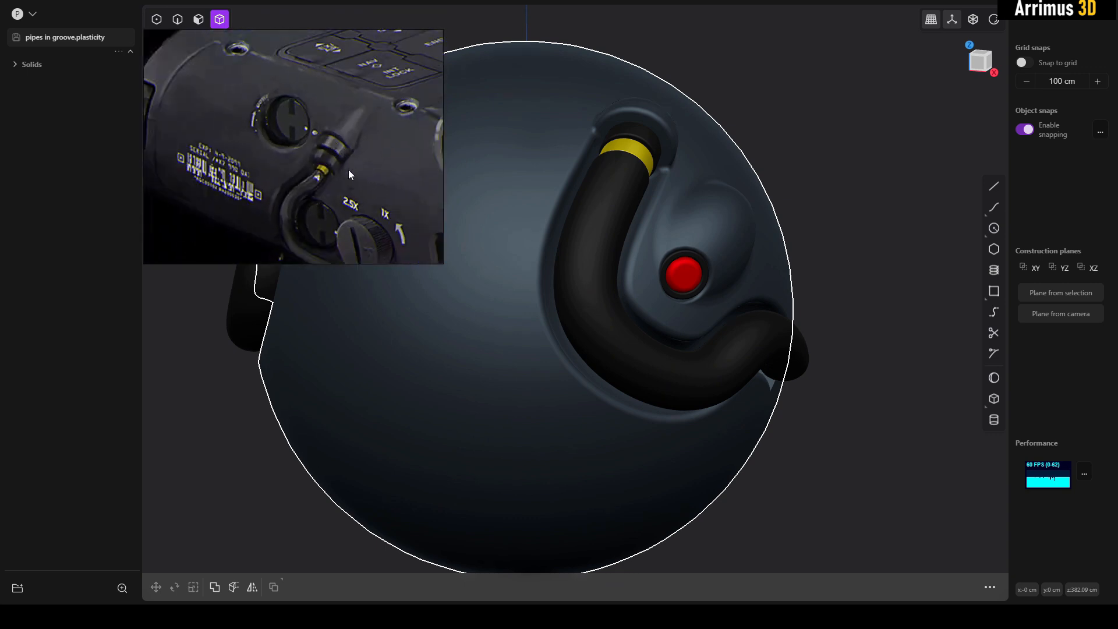
pyautogui.moveTo(348, 170); pyautogui.dragTo(313, 141, button='middle')
pyautogui.keyDown('shift'); pyautogui.moveTo(645, 286); pyautogui.dragTo(606, 246, button='middle'); pyautogui.keyUp('shift')
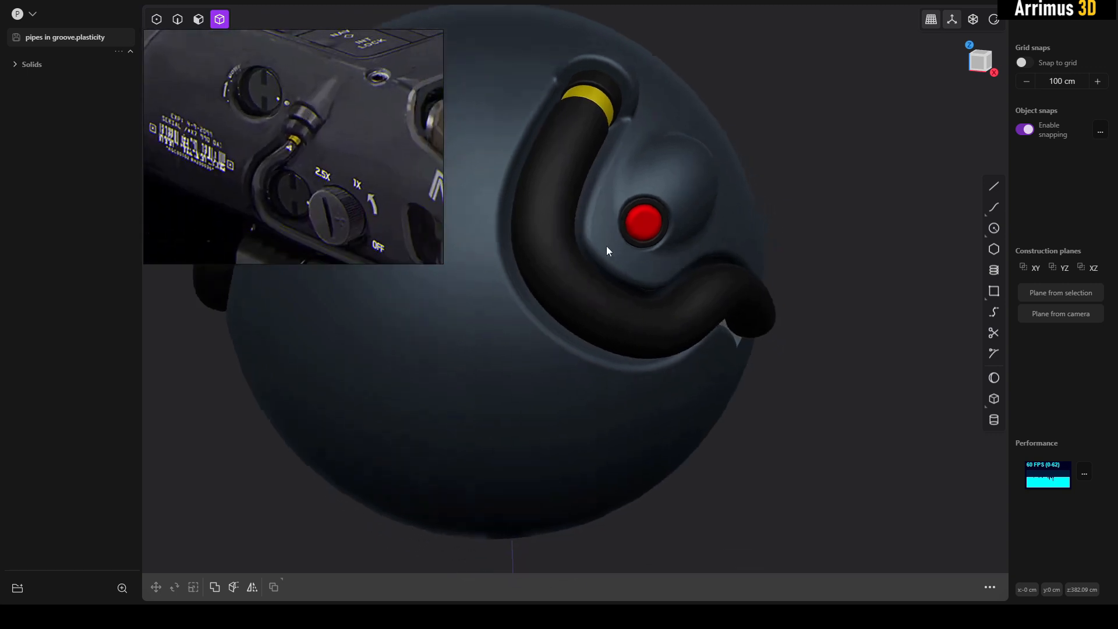
pyautogui.scroll(-3, 606, 247)
pyautogui.moveTo(623, 307); pyautogui.dragTo(624, 286, button='middle')
pyautogui.moveTo(799, 272); pyautogui.dragTo(798, 231, button='middle')
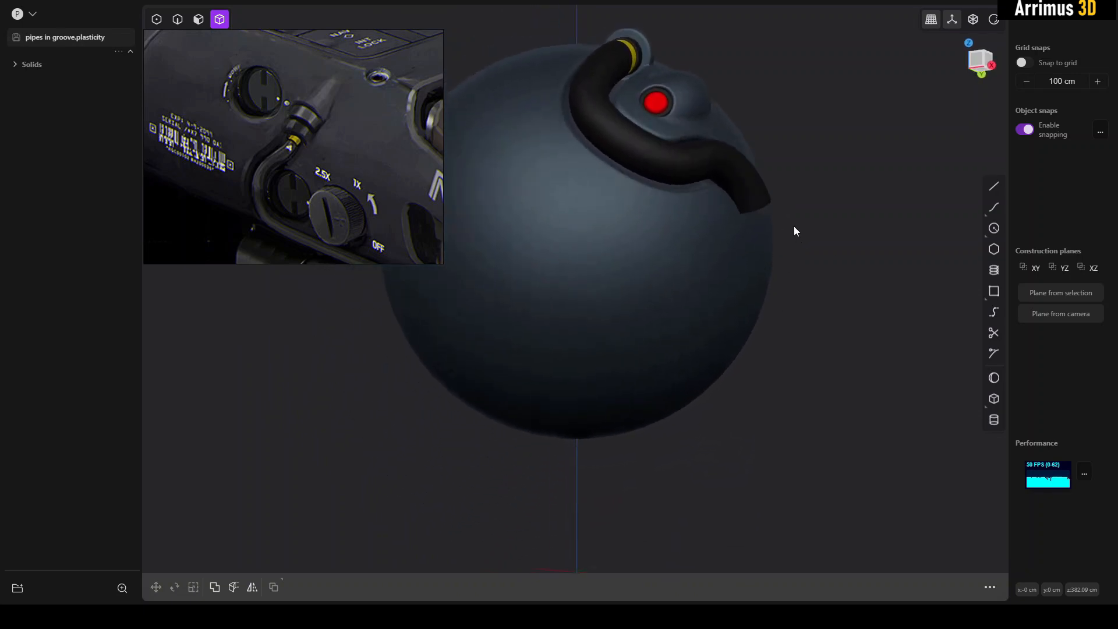
# Draw an S-shaped spline through eight points snapped to the sphere's face, below the existing black pipe
pyautogui.click(994, 208)
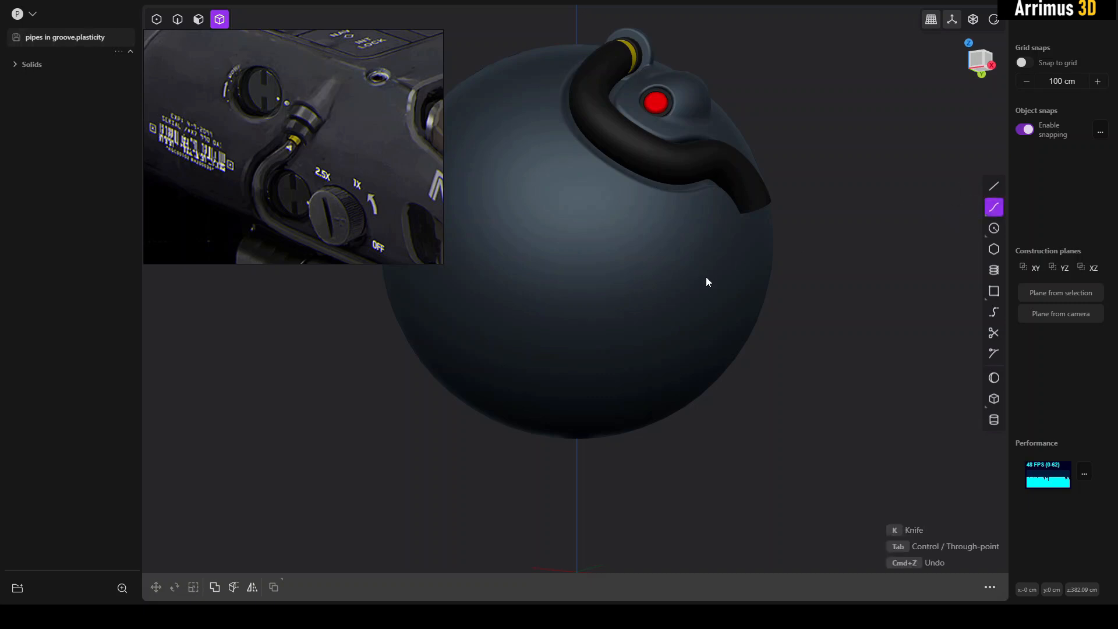
pyautogui.scroll(2, 723, 273)
pyautogui.moveTo(705, 277)
pyautogui.keyDown('shift'); pyautogui.mouseDown(button='middle')
pyautogui.moveTo(723, 272)
pyautogui.moveTo(683, 263)
pyautogui.mouseUp(button='middle'); pyautogui.keyUp('shift')
pyautogui.scroll(2, 687, 263)
pyautogui.scroll(2, 683, 263)
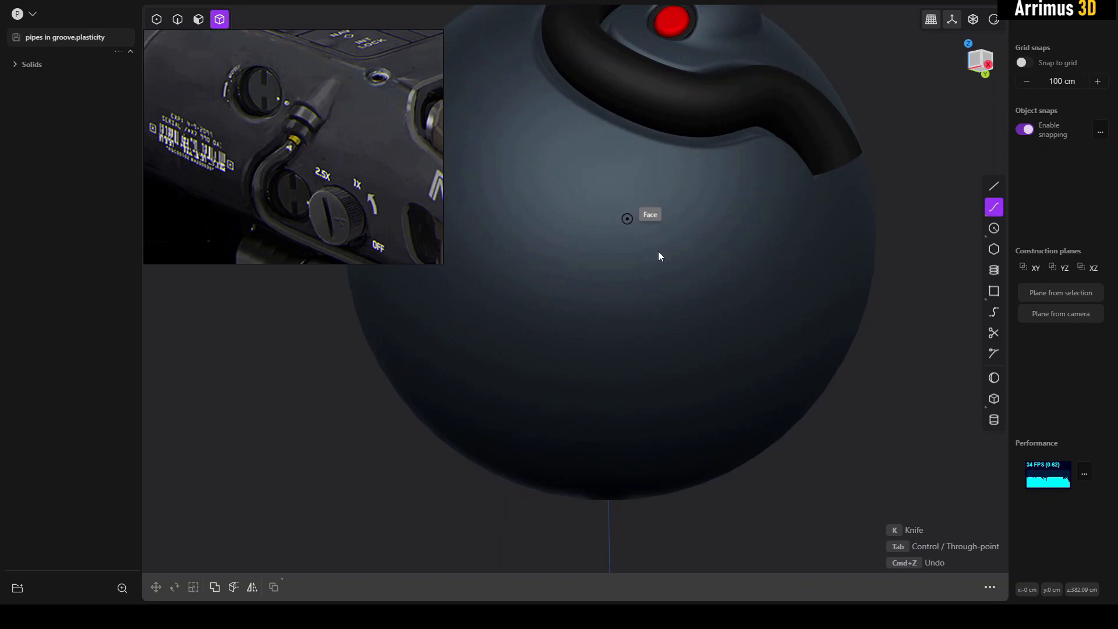
pyautogui.keyDown('shift'); pyautogui.moveTo(658, 253); pyautogui.dragTo(674, 258, button='middle'); pyautogui.keyUp('shift')
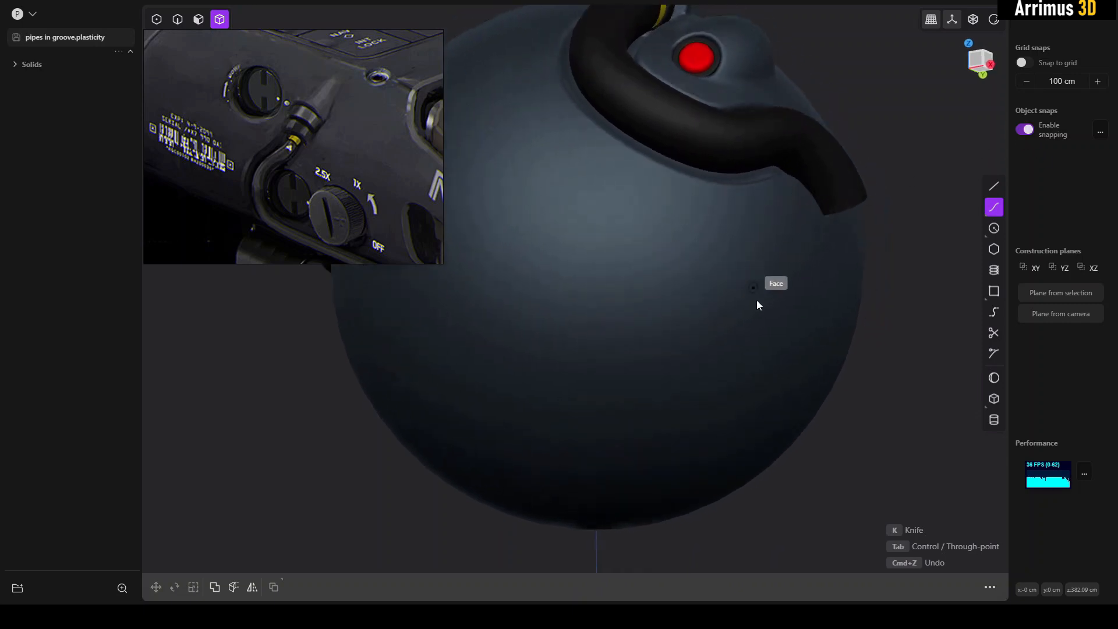
pyautogui.keyDown('shift'); pyautogui.moveTo(757, 303); pyautogui.dragTo(727, 281, button='middle'); pyautogui.keyUp('shift')
pyautogui.scroll(-2, 698, 273)
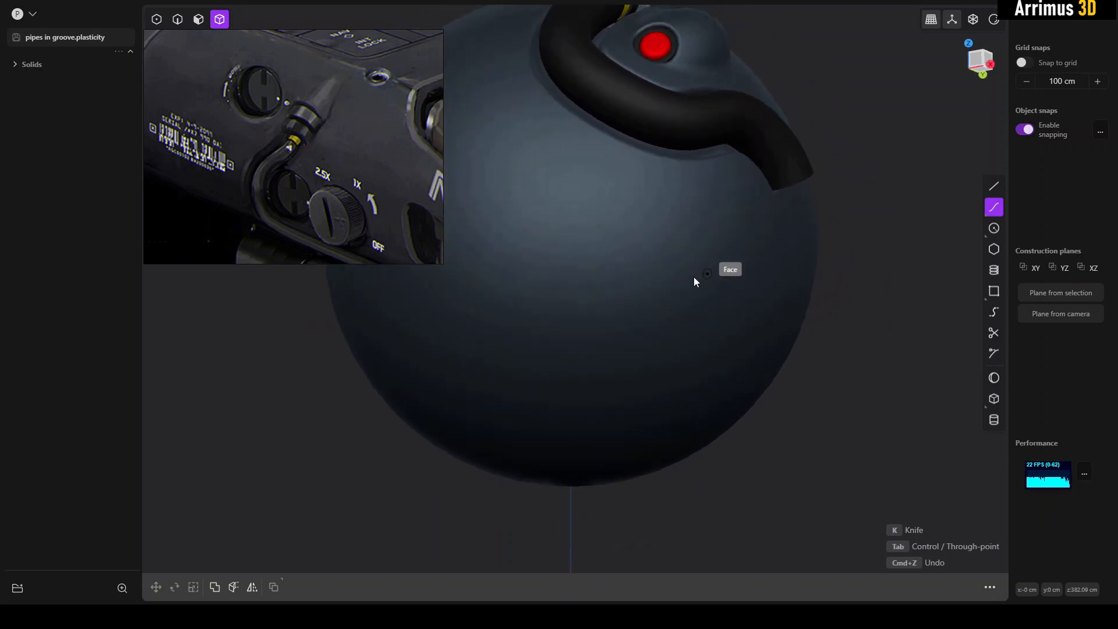
pyautogui.click(786, 279)
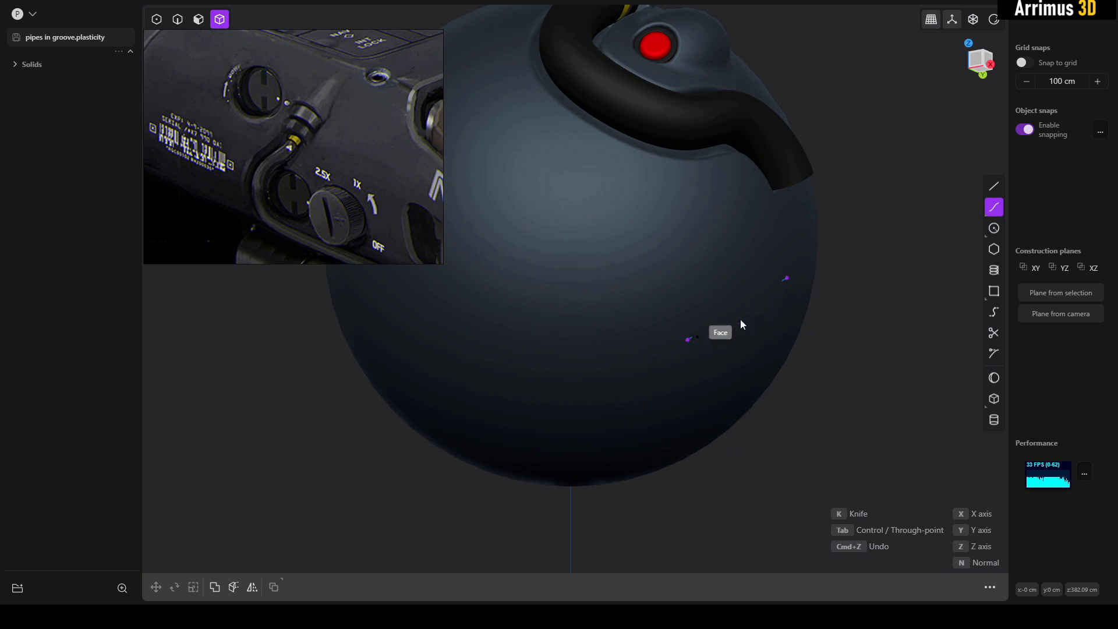
pyautogui.click(741, 319)
pyautogui.click(639, 337)
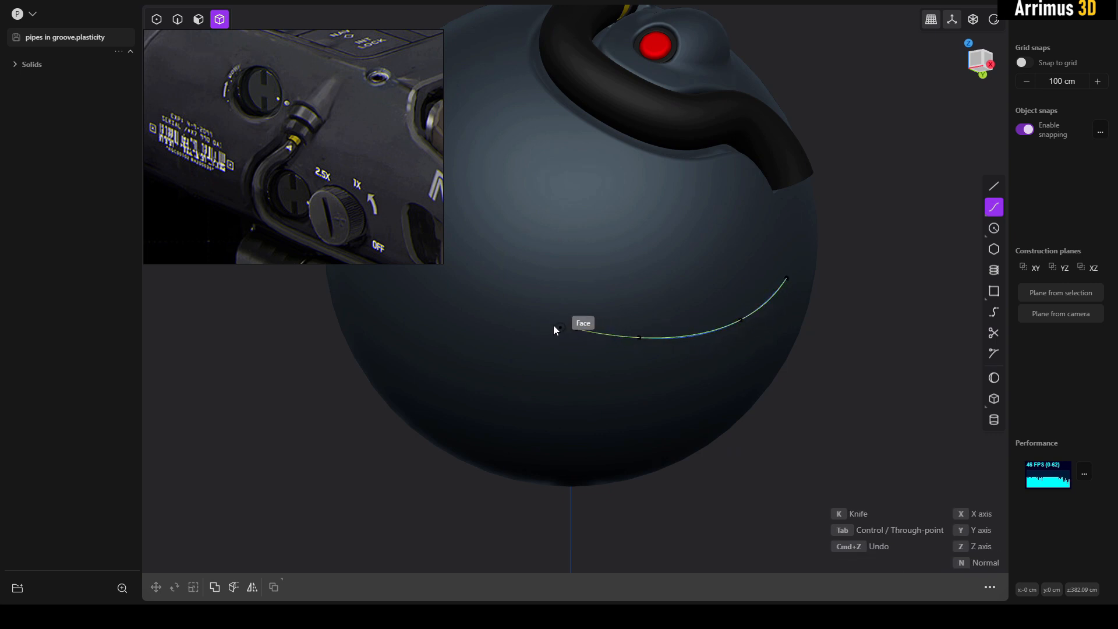
pyautogui.click(554, 326)
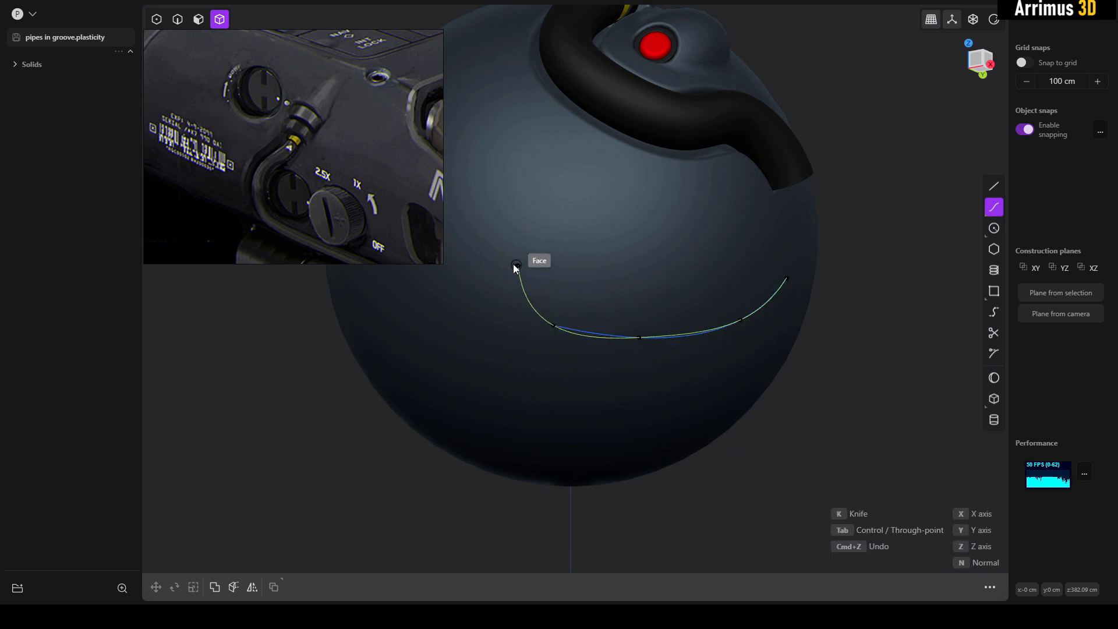
pyautogui.click(512, 264)
pyautogui.click(525, 201)
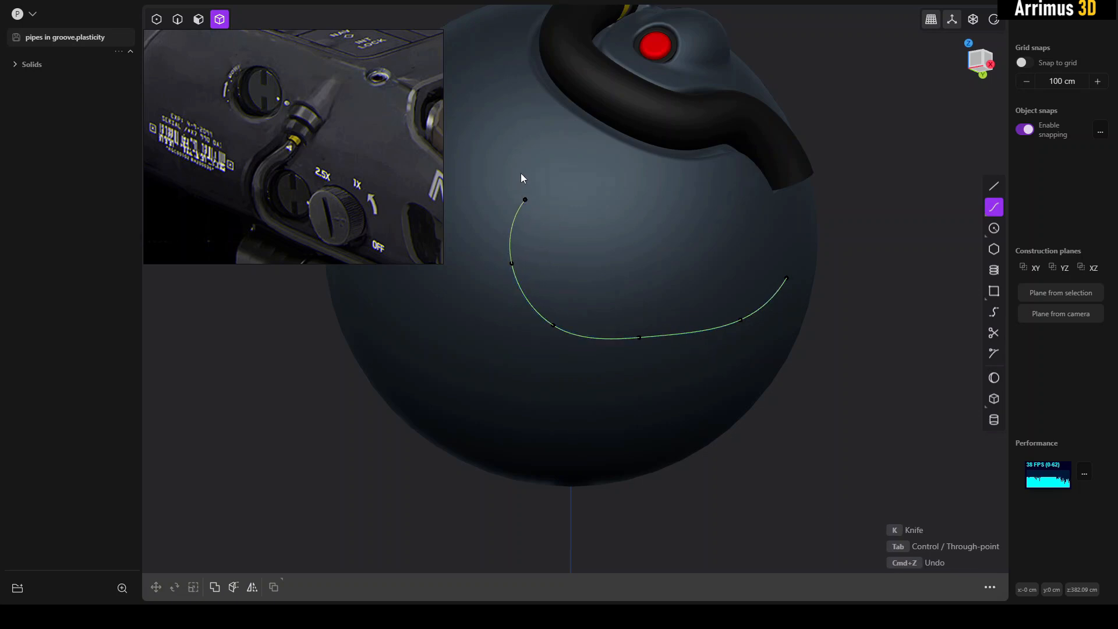
pyautogui.click(515, 167)
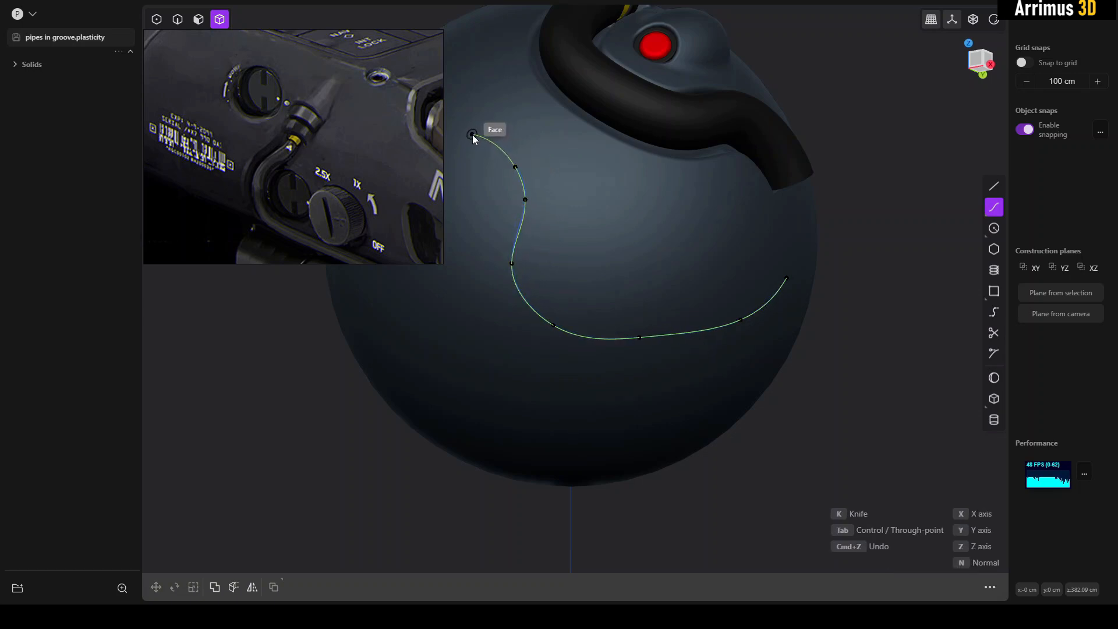
pyautogui.click(472, 138)
pyautogui.press('Return')
# Imprint the S-shaped spline onto the sphere with the Imprint Curve command
pyautogui.moveTo(557, 268); pyautogui.dragTo(637, 261, button='middle')
pyautogui.click(719, 302)
pyautogui.moveTo(718, 302); pyautogui.dragTo(629, 295, button='middle')
pyautogui.press('2')
pyautogui.click(532, 247)
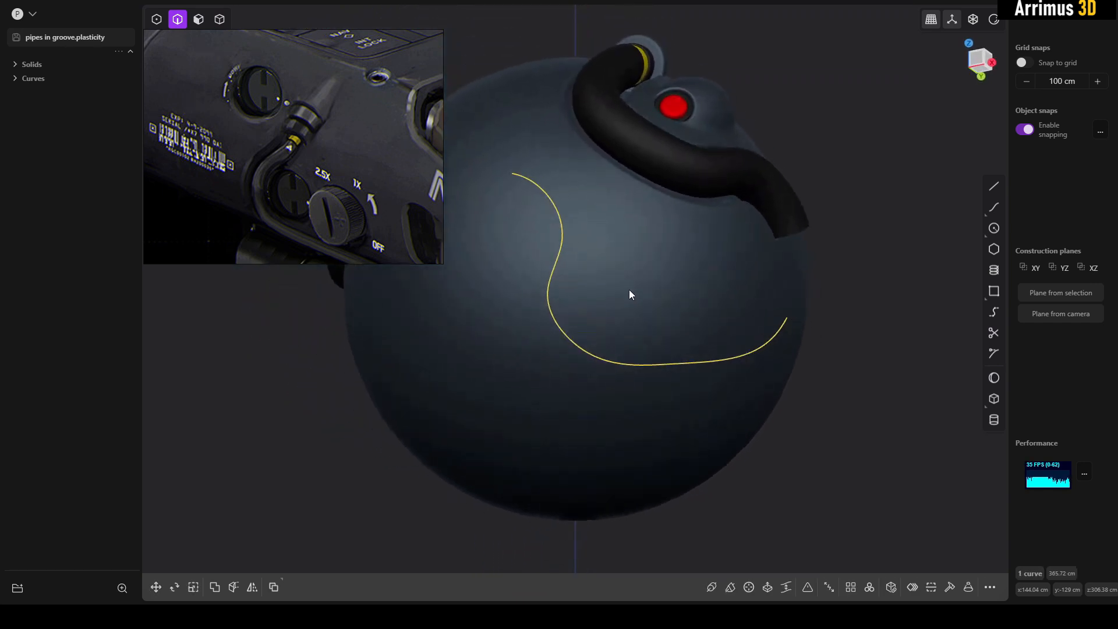
pyautogui.hotkey('shift', 'i')
pyautogui.click(596, 289)
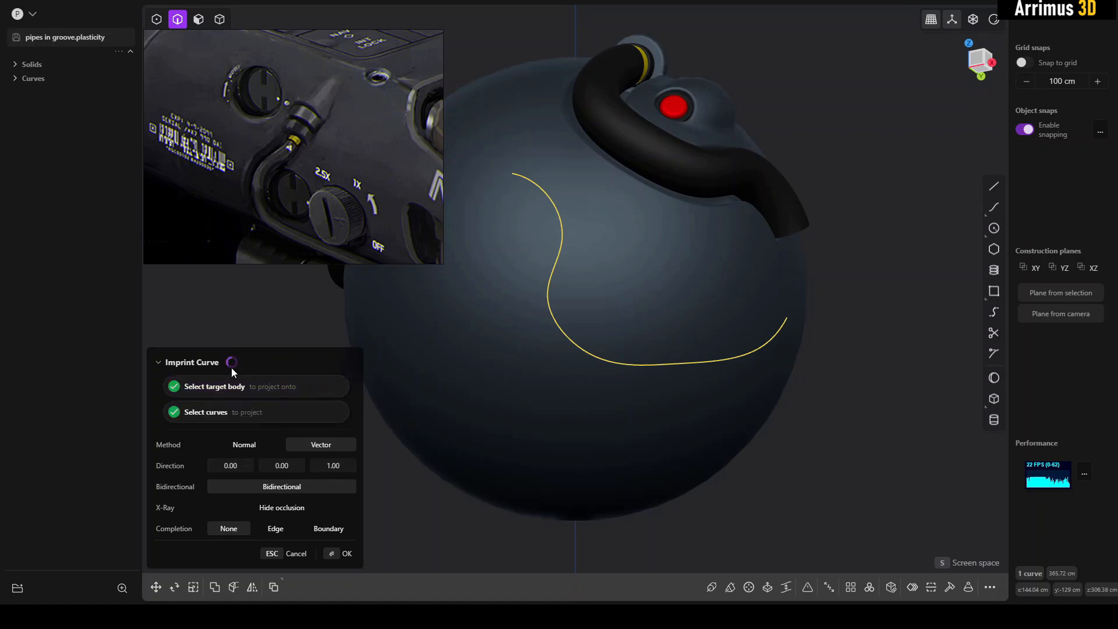
pyautogui.press('Escape')
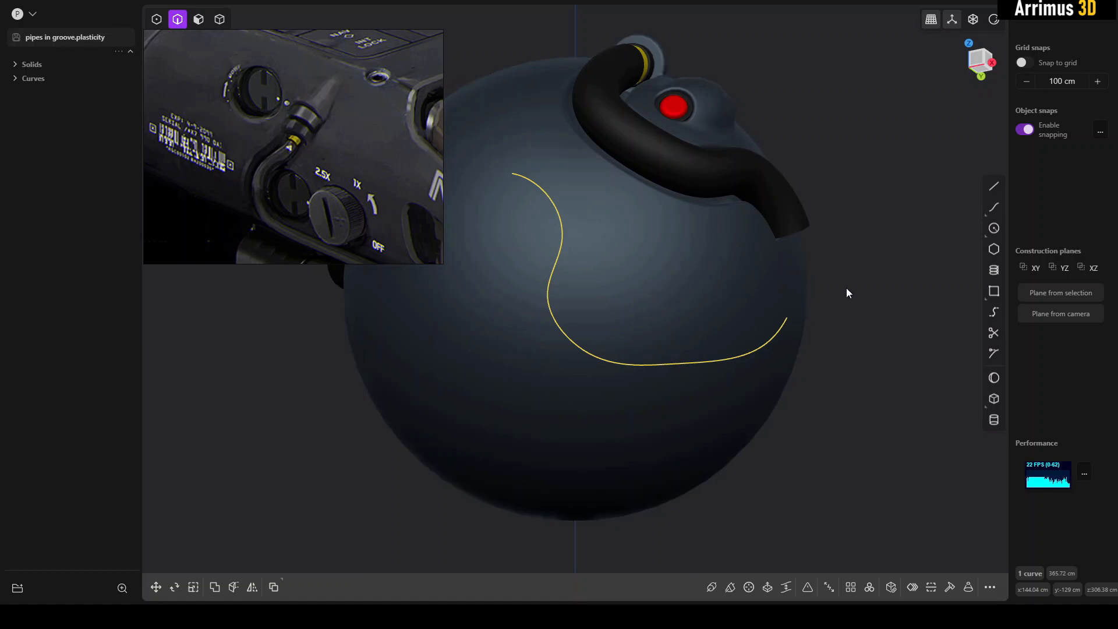
# Delete the original S-shaped spline, keeping only its imprinted edge on the sphere
pyautogui.moveTo(754, 284); pyautogui.dragTo(792, 305, button='middle')
pyautogui.click(792, 306)
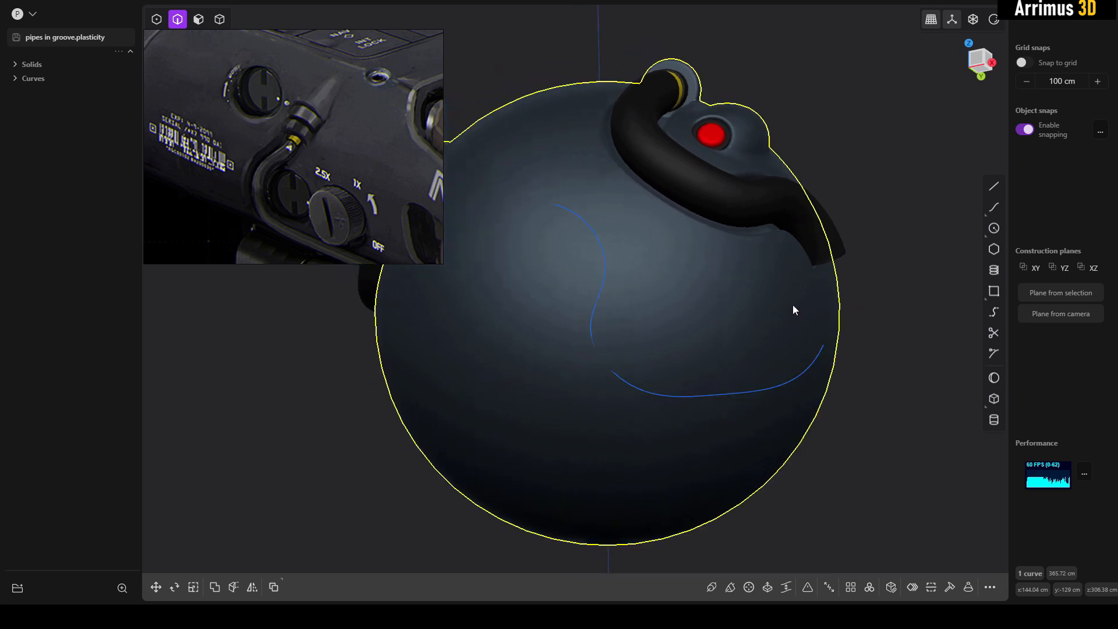
pyautogui.click(902, 281)
pyautogui.click(604, 287)
pyautogui.press('Delete')
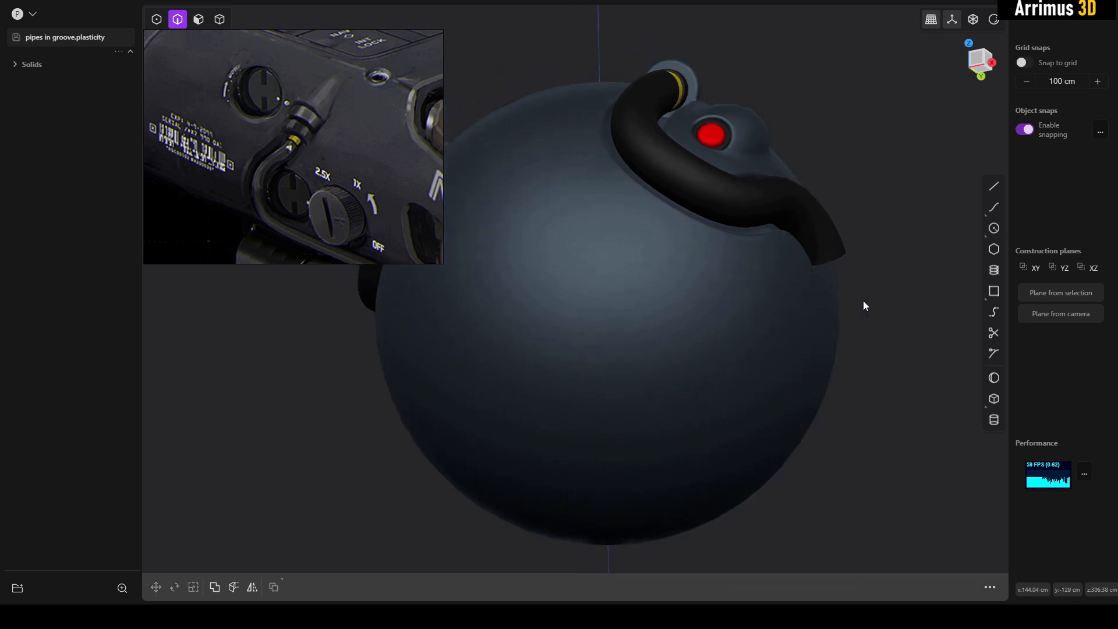
pyautogui.hotkey('ctrl', 'z')
pyautogui.moveTo(878, 311); pyautogui.dragTo(636, 294, button='middle')
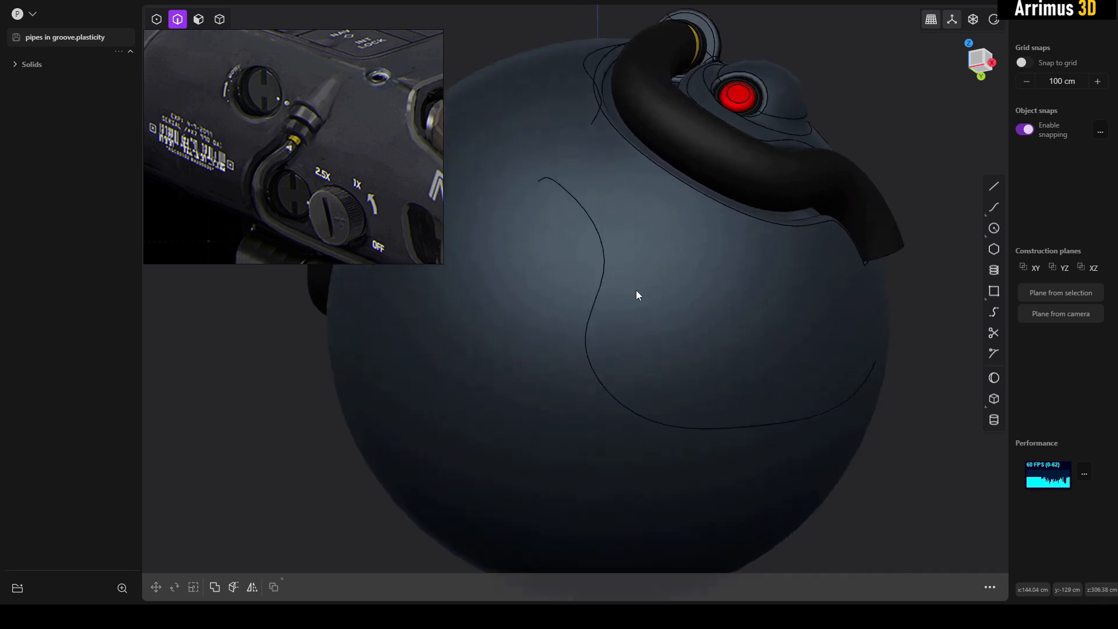
# Try to build a pipe along the imprinted edge with a section size of 5 cm
pyautogui.scroll(2, 636, 291)
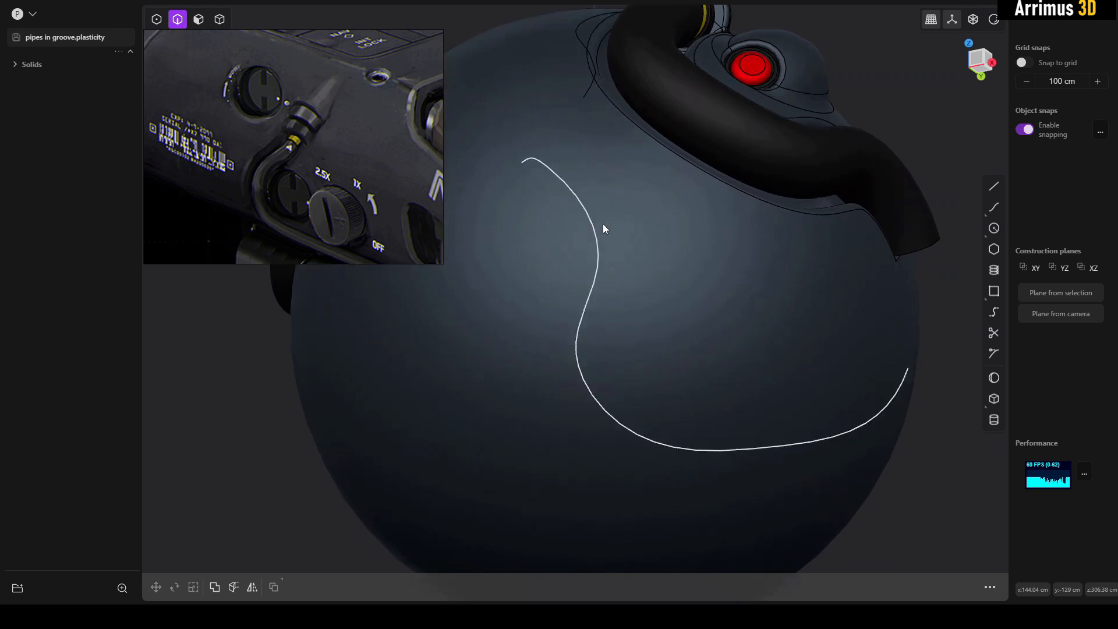
pyautogui.click(600, 273)
pyautogui.press('f')
pyautogui.moveTo(658, 295); pyautogui.dragTo(620, 283, button='middle')
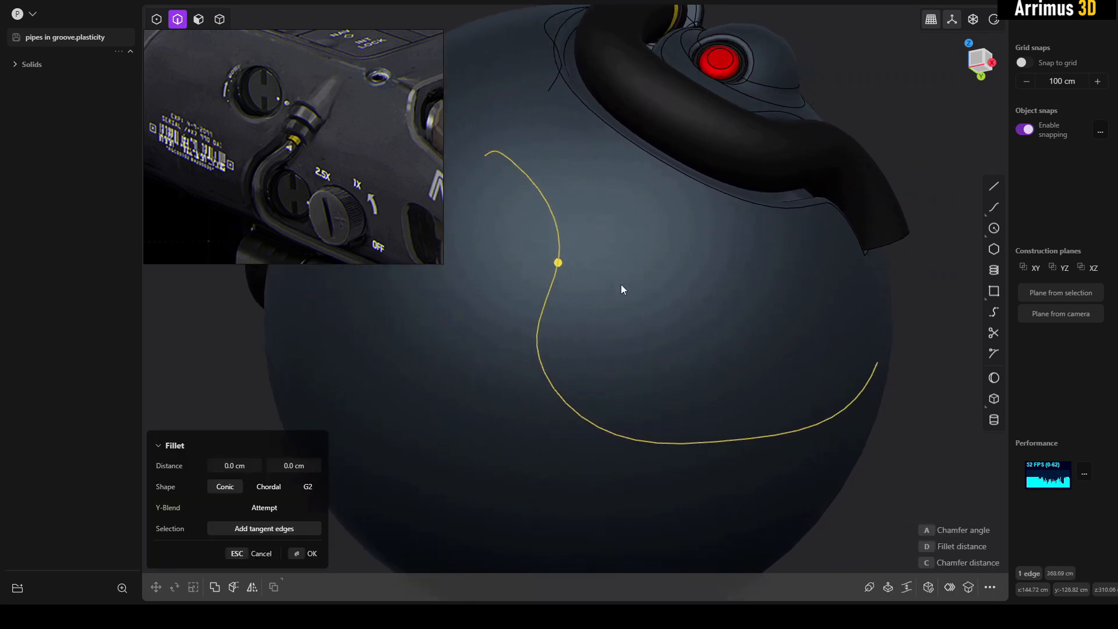
pyautogui.press('p')
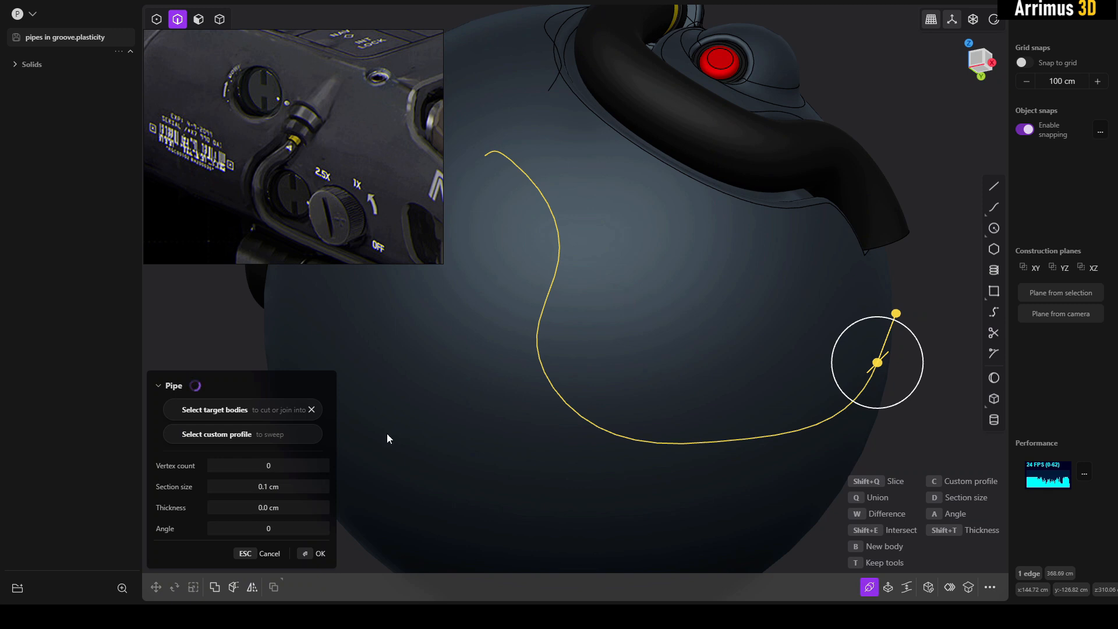
pyautogui.click(278, 484)
pyautogui.write('5')
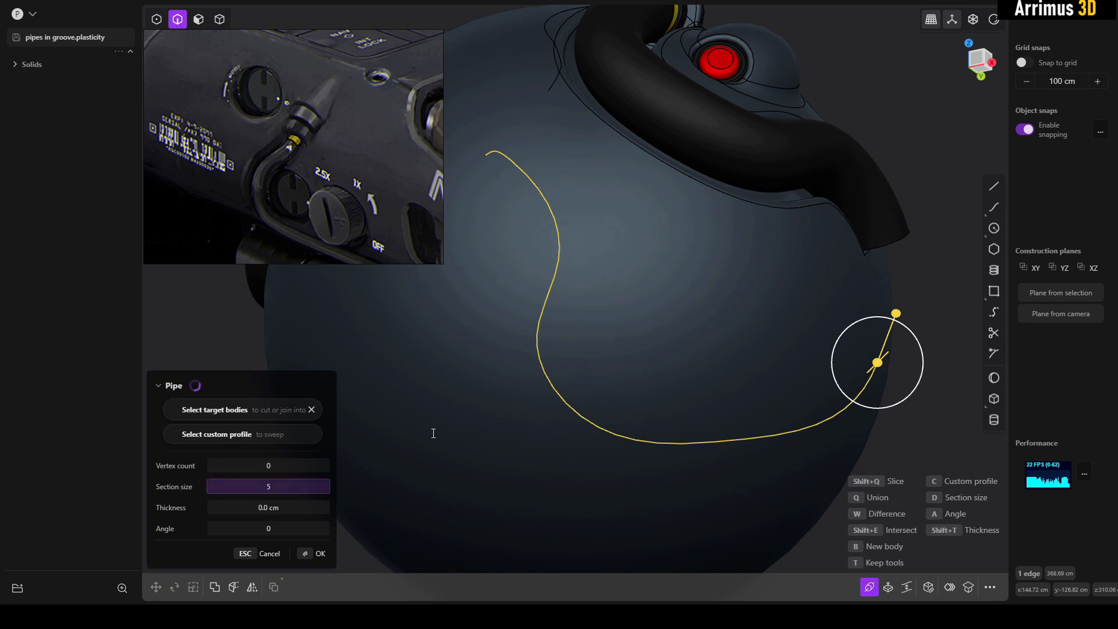
pyautogui.press('Return')
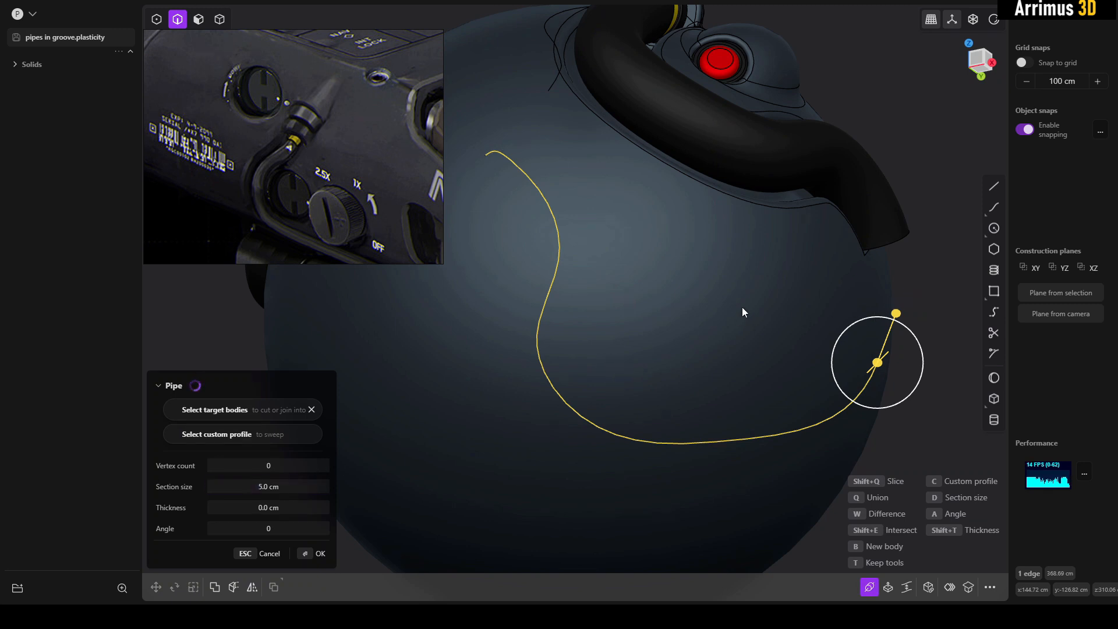
pyautogui.moveTo(605, 367); pyautogui.dragTo(555, 269, button='middle')
pyautogui.scroll(2, 559, 268)
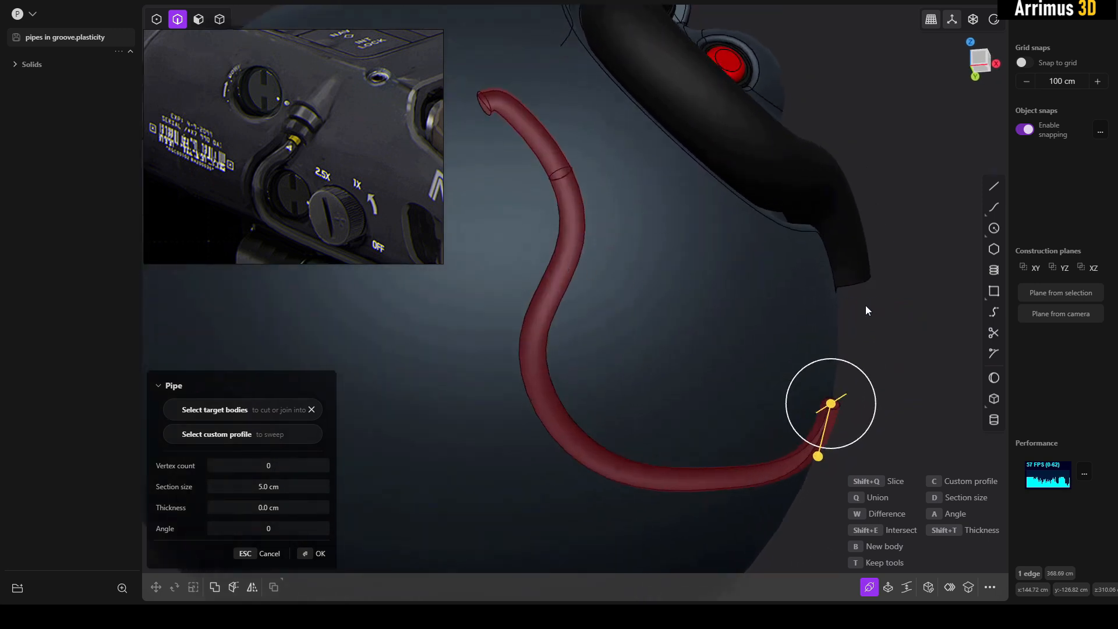
pyautogui.press('Escape')
# Undo the deletion of the S-shaped spline and its imprint on the sphere
pyautogui.press('f')
pyautogui.press('Return')
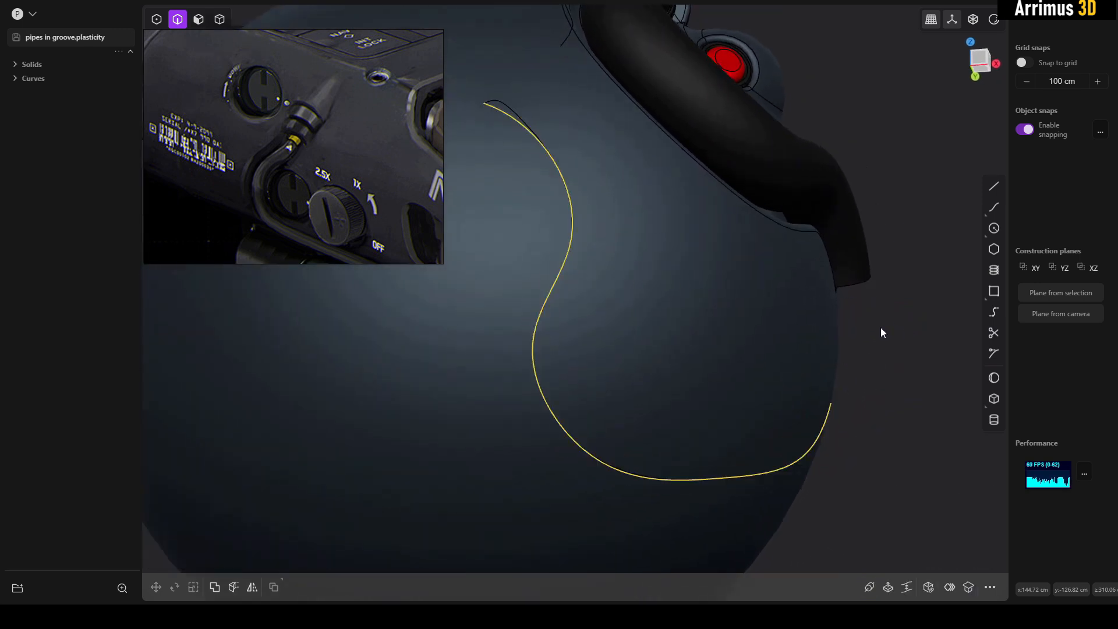
pyautogui.click(914, 339)
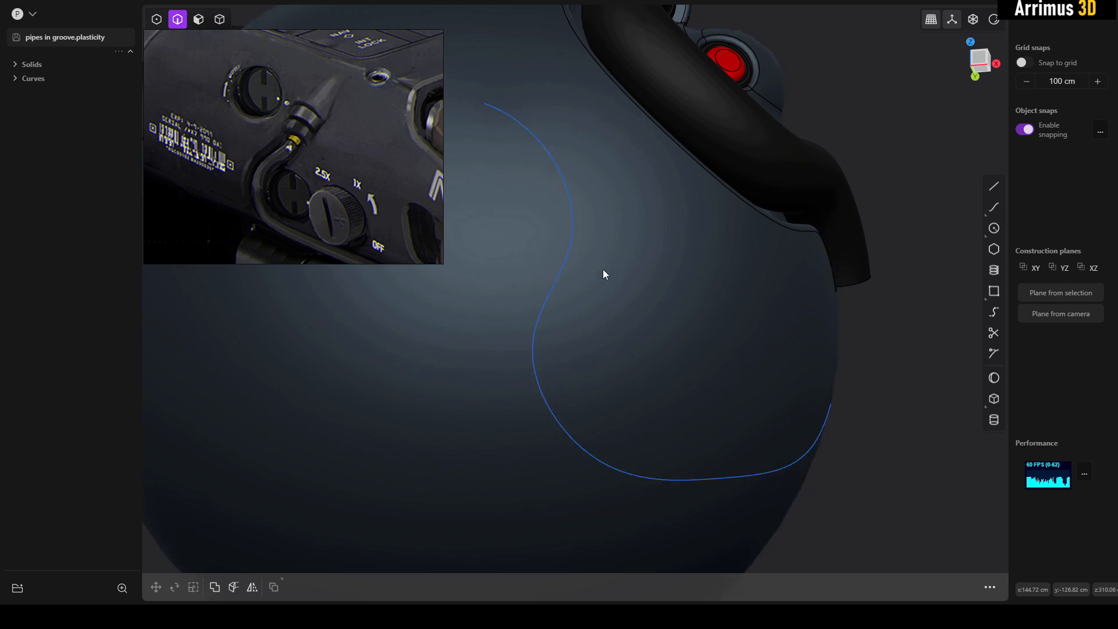
pyautogui.click(569, 264)
pyautogui.press('Delete')
pyautogui.hotkey('ctrl', 'z')
# Create a round pipe along the S-shaped spline with a section size of 16 cm
pyautogui.moveTo(699, 284); pyautogui.dragTo(678, 295, button='middle')
pyautogui.scroll(-2, 679, 295)
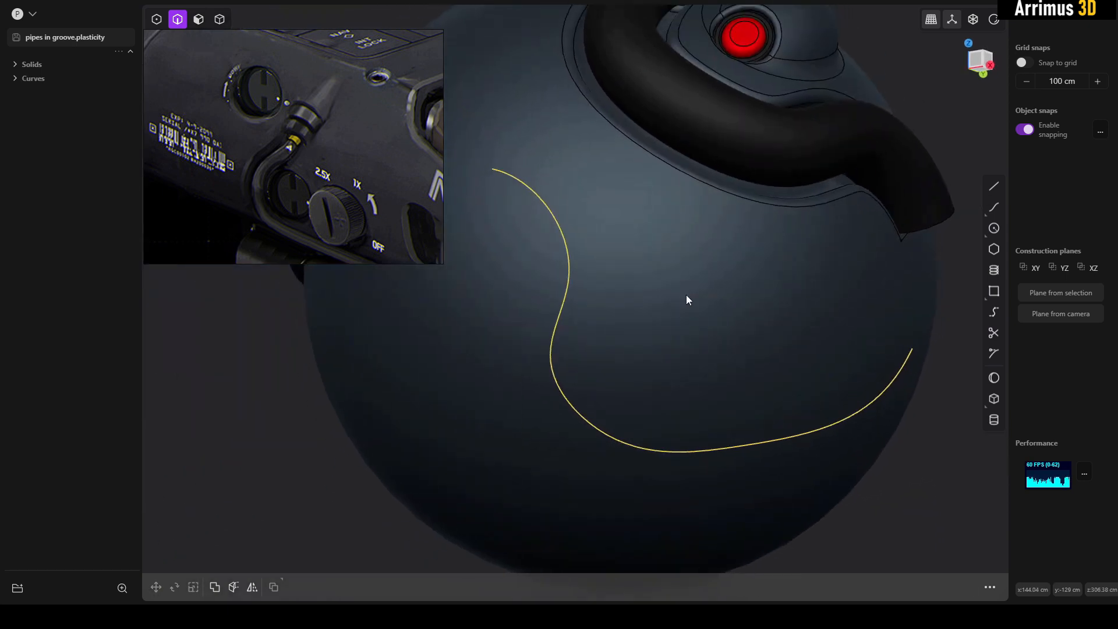
pyautogui.press('p')
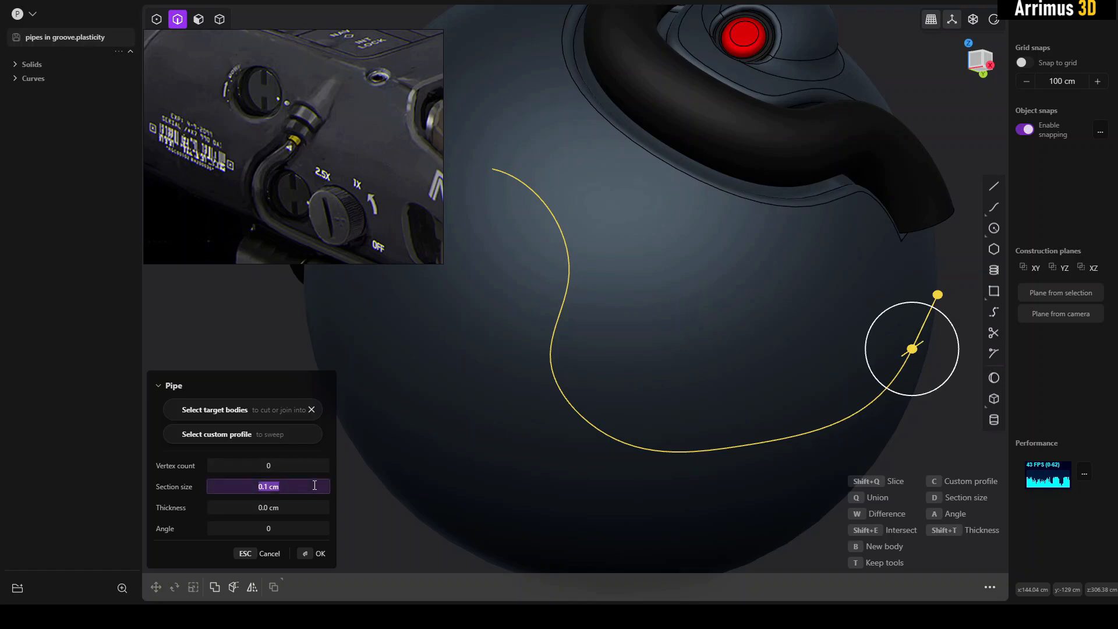
pyautogui.moveTo(314, 484); pyautogui.dragTo(313, 484)
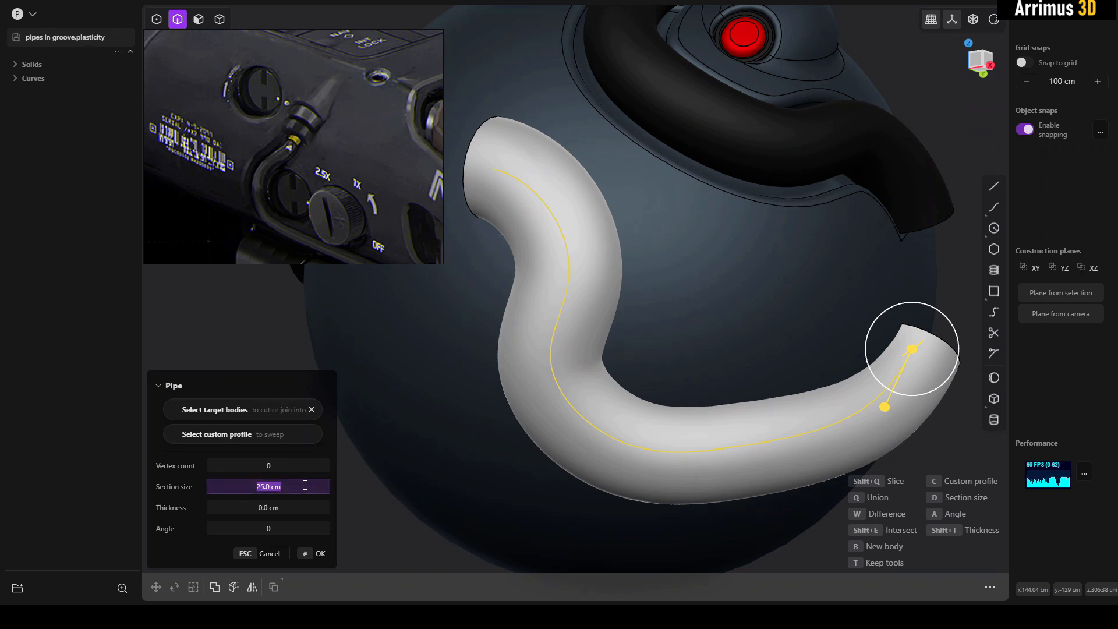
pyautogui.moveTo(306, 487); pyautogui.dragTo(307, 486)
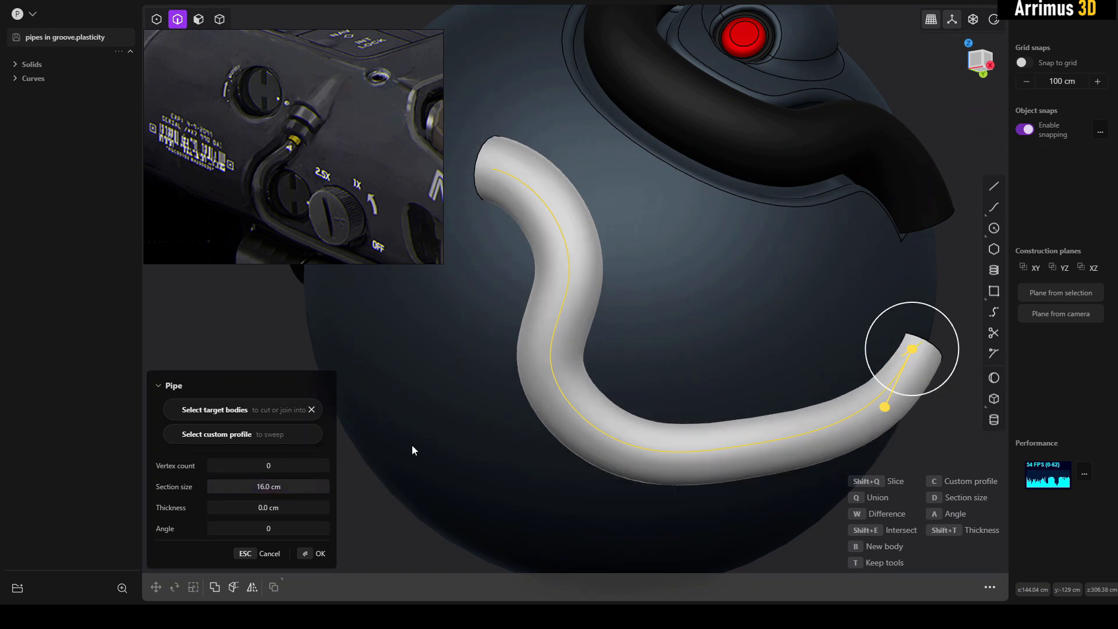
pyautogui.press('Return')
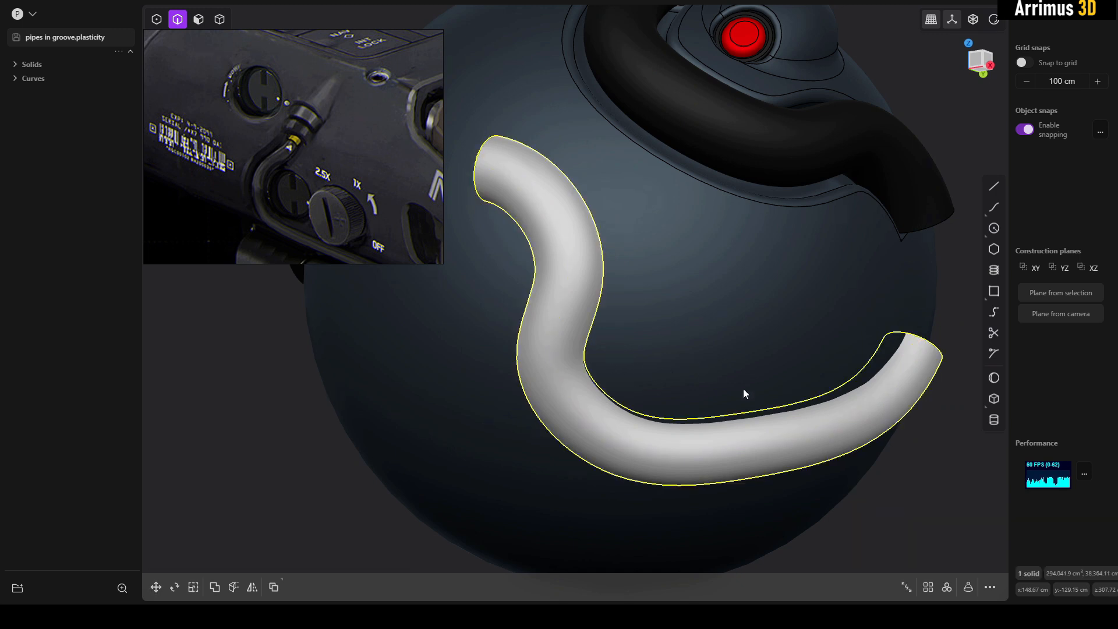
pyautogui.click(908, 465)
pyautogui.moveTo(901, 444); pyautogui.dragTo(876, 405, button='middle')
pyautogui.scroll(-7, 879, 415)
pyautogui.scroll(5, 827, 425)
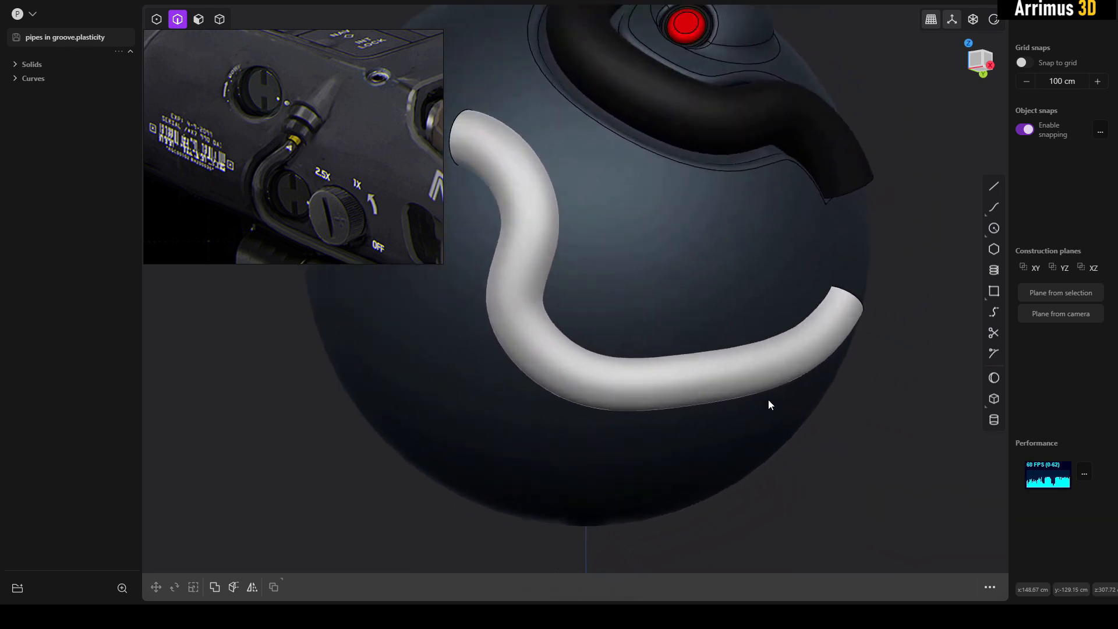
# Delete the S-shaped spline, hiding the new pipe and the sphere to reach it and showing both again
pyautogui.press('4')
pyautogui.click(726, 386)
pyautogui.press('h')
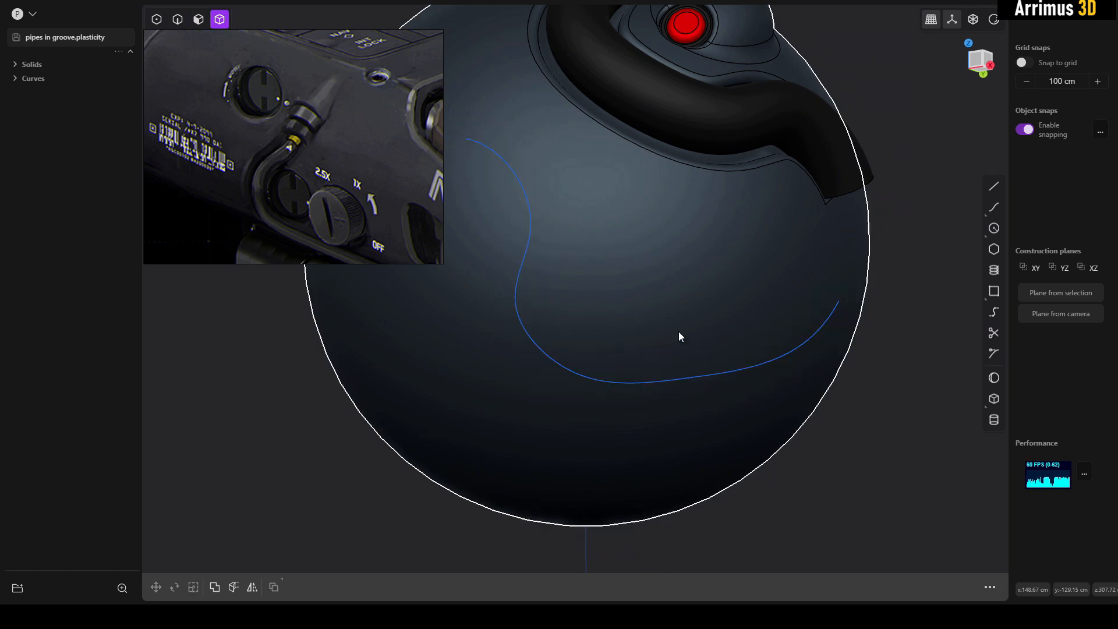
pyautogui.click(678, 333)
pyautogui.press('h')
pyautogui.press('2')
pyautogui.click(659, 380)
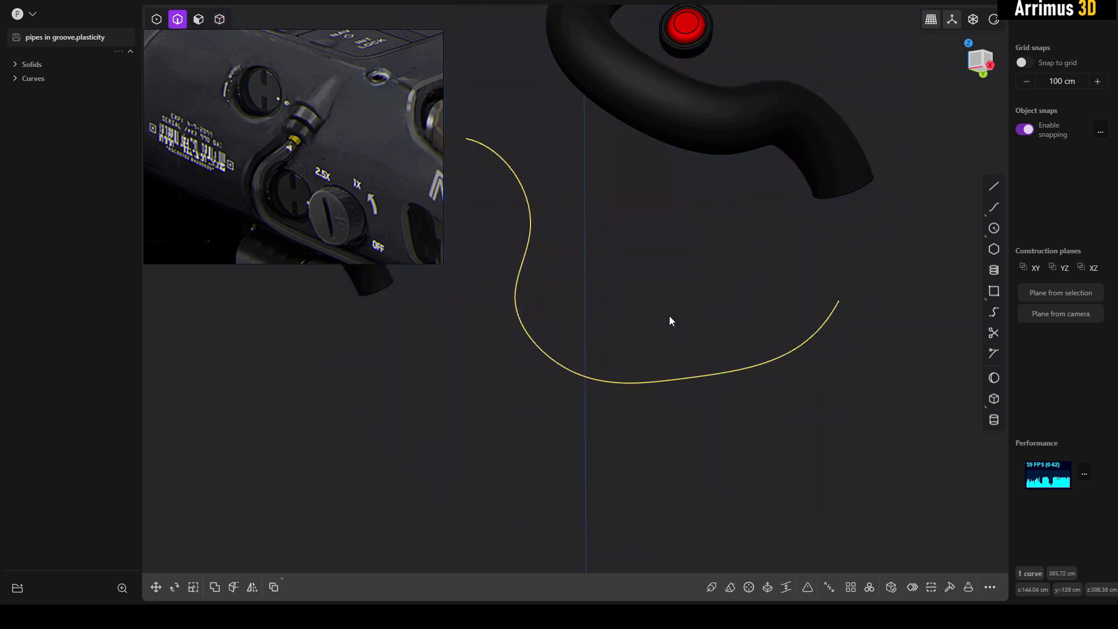
pyautogui.press('Delete')
pyautogui.keyDown('shift'); pyautogui.moveTo(664, 317); pyautogui.dragTo(672, 341, button='middle'); pyautogui.keyUp('shift')
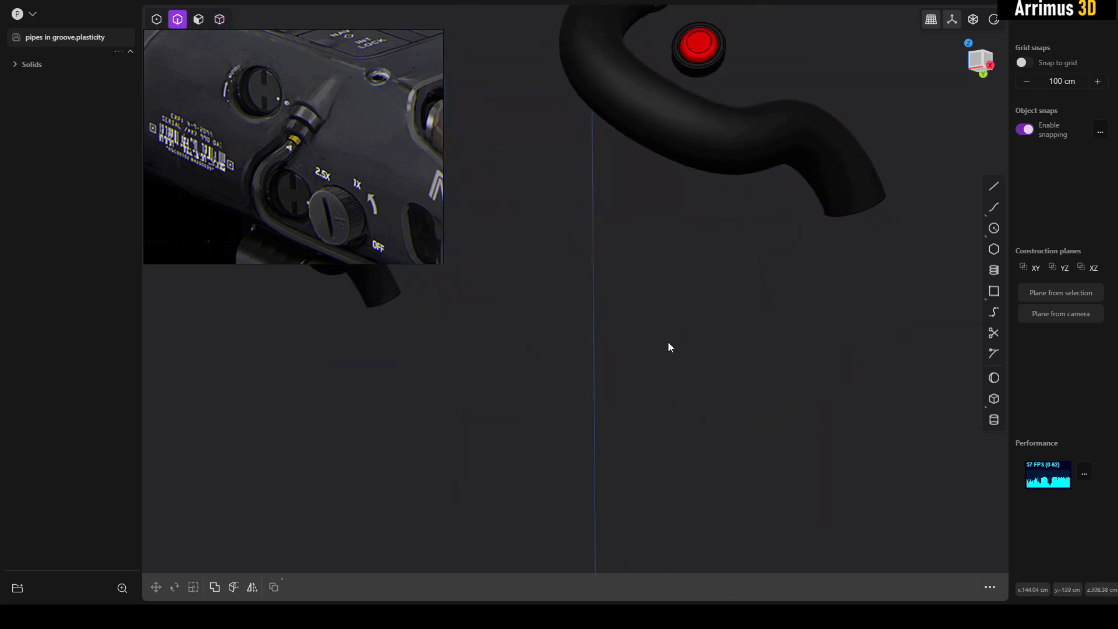
pyautogui.hotkey('alt', 'h')
pyautogui.press('4')
pyautogui.keyDown('shift'); pyautogui.moveTo(665, 353); pyautogui.dragTo(639, 266, button='middle'); pyautogui.keyUp('shift')
# Give the new S-shaped pipe a near-black material color
pyautogui.click(633, 266)
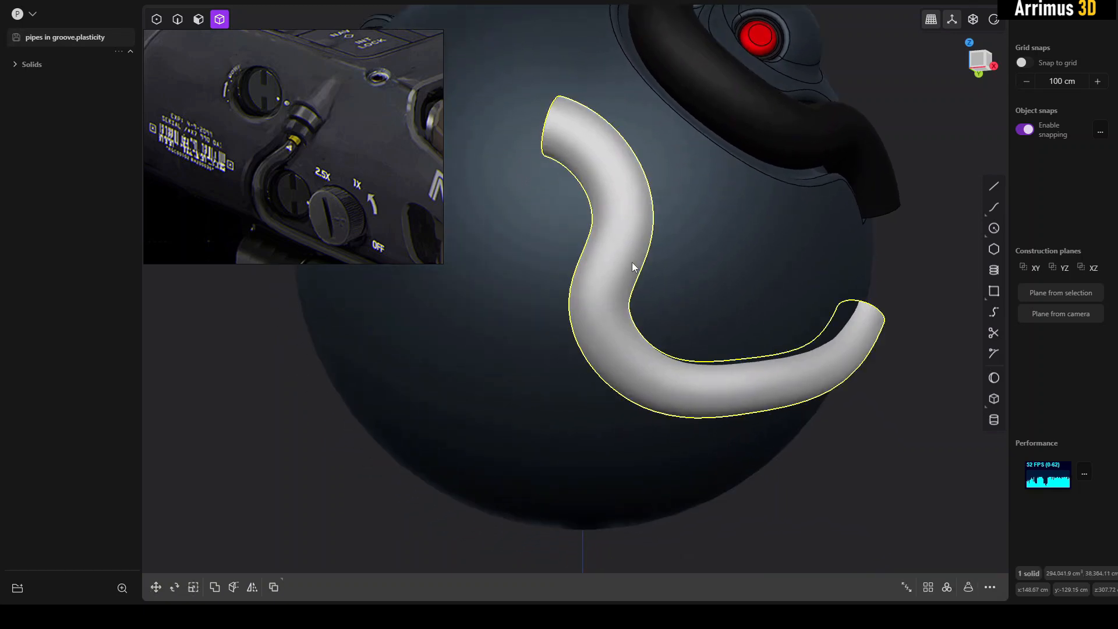
pyautogui.press('m')
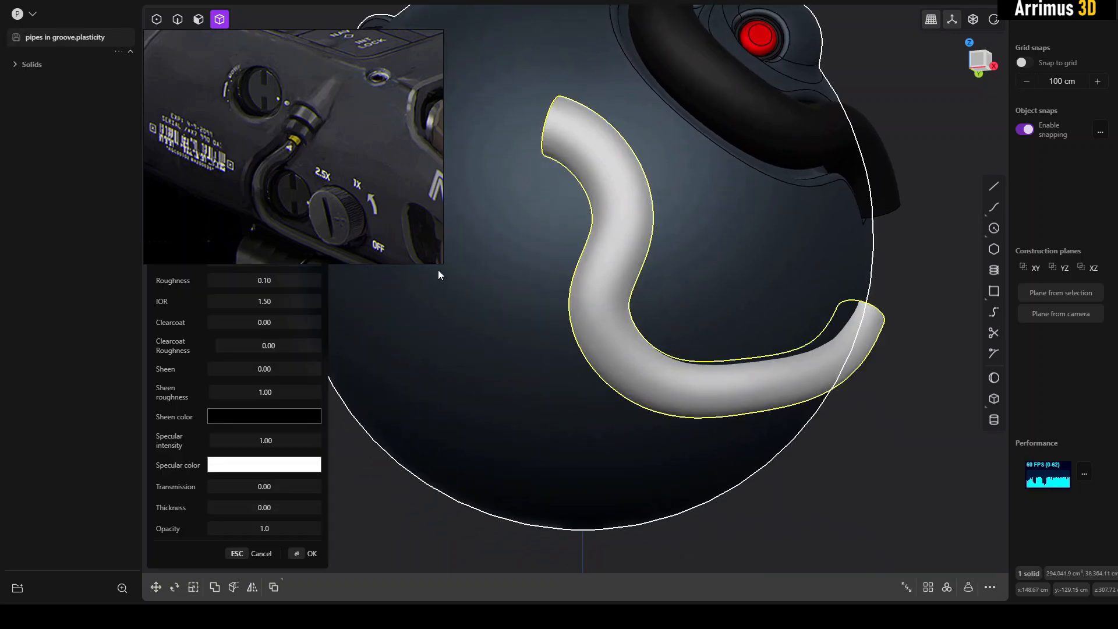
pyautogui.moveTo(440, 263); pyautogui.dragTo(408, 216)
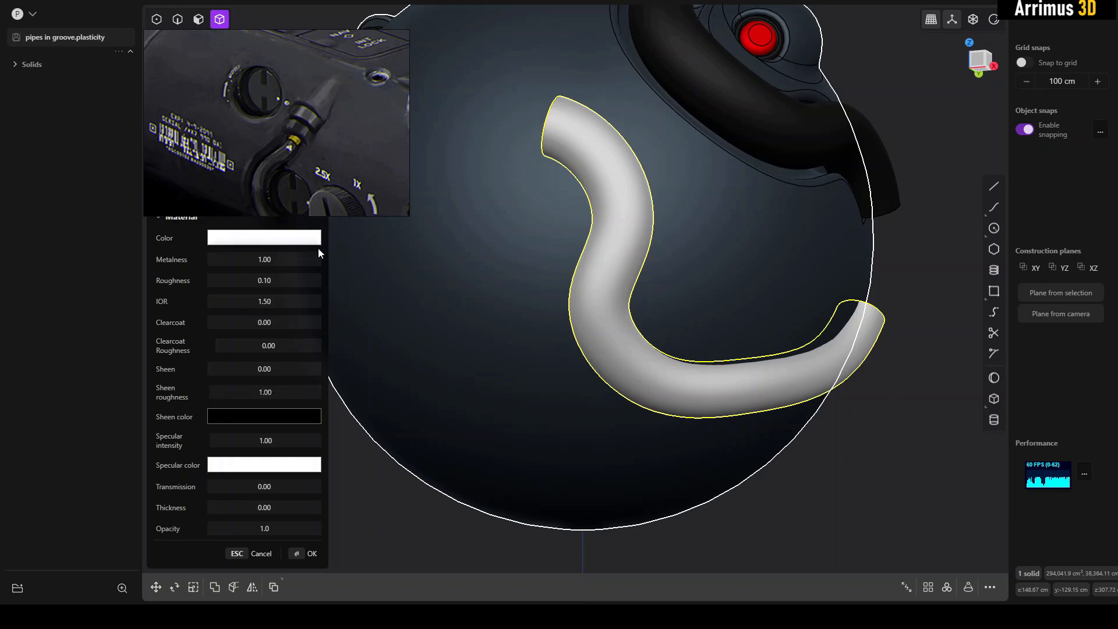
pyautogui.click(303, 239)
pyautogui.moveTo(240, 292); pyautogui.dragTo(195, 296)
pyautogui.rightClick(718, 375)
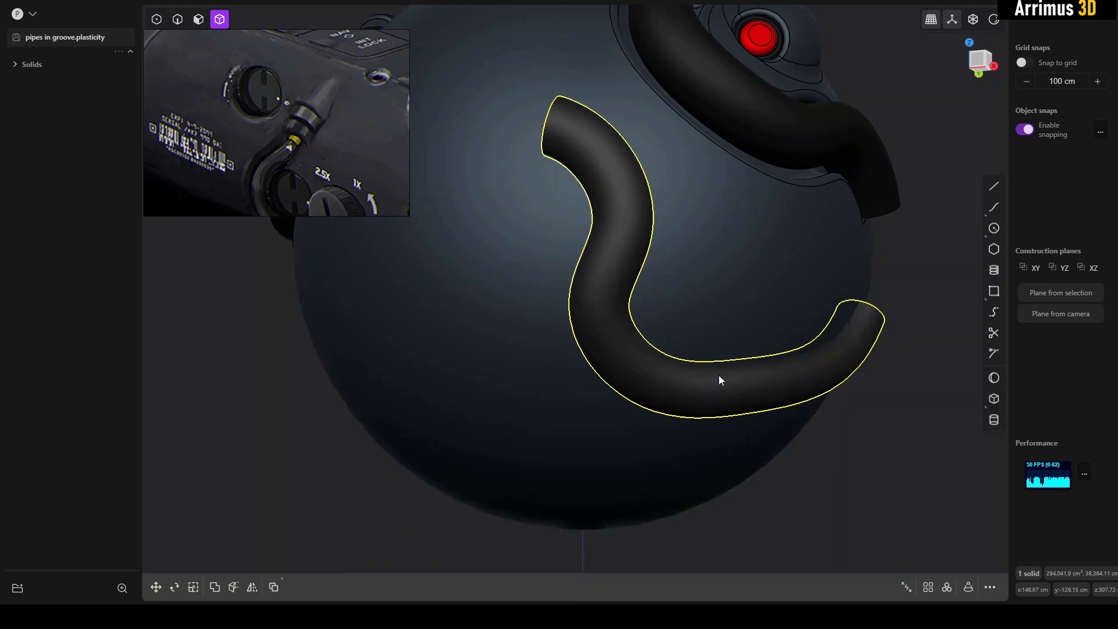
pyautogui.click(853, 463)
# Subtract the pipe from the sphere while keeping the pipe as a tool, and inspect the groove with the pipe temporarily hidden
pyautogui.moveTo(646, 369); pyautogui.dragTo(645, 389, button='middle')
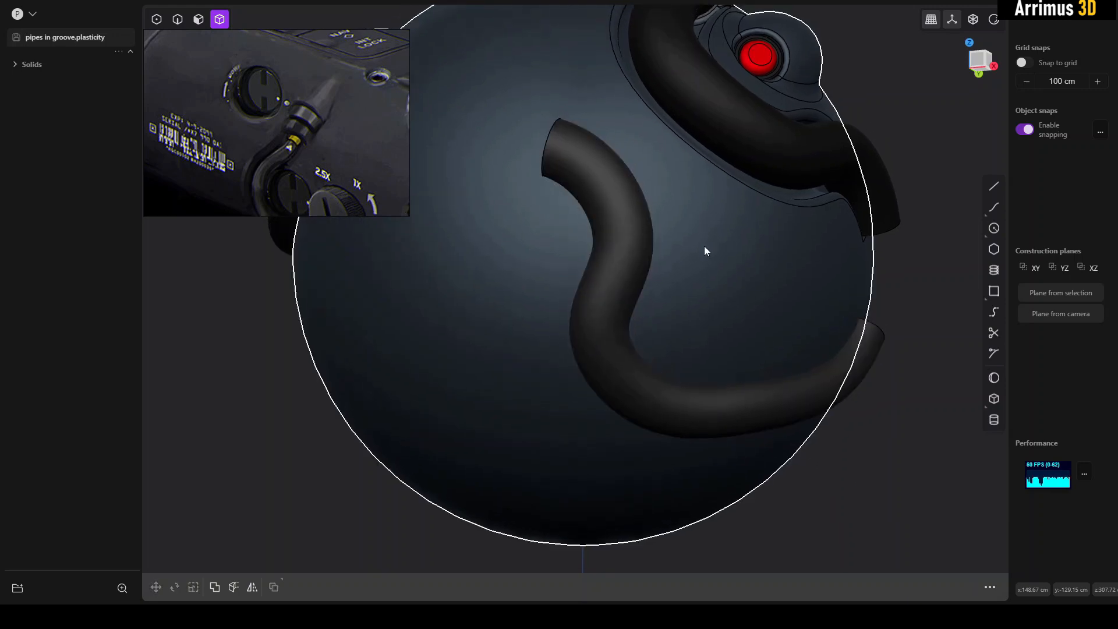
pyautogui.click(692, 227)
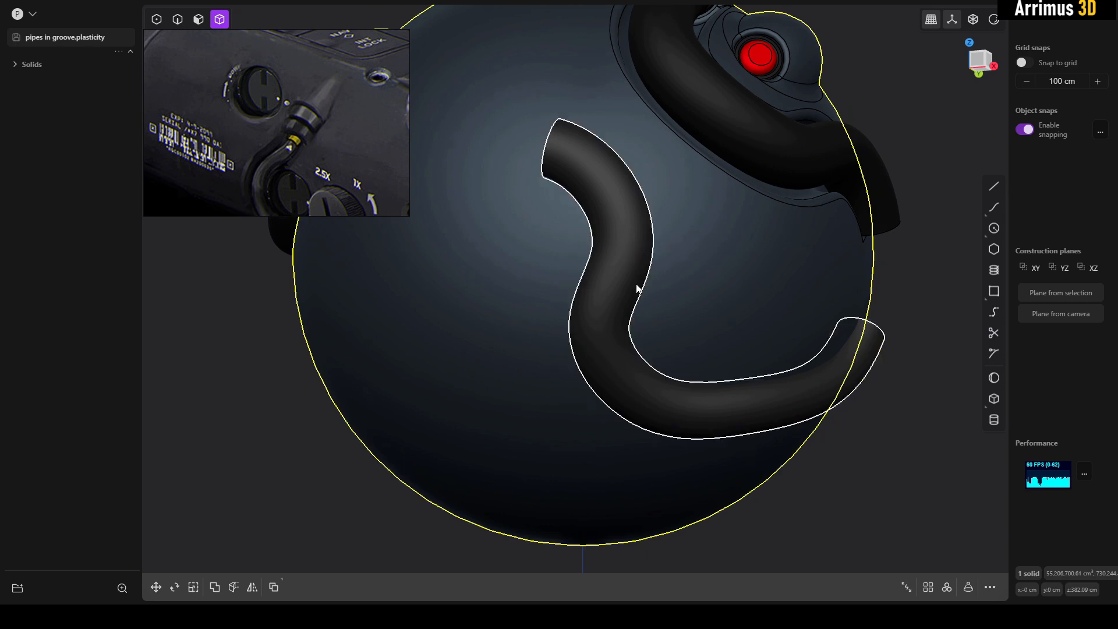
pyautogui.keyDown('shift'); pyautogui.click(620, 255); pyautogui.keyUp('shift')
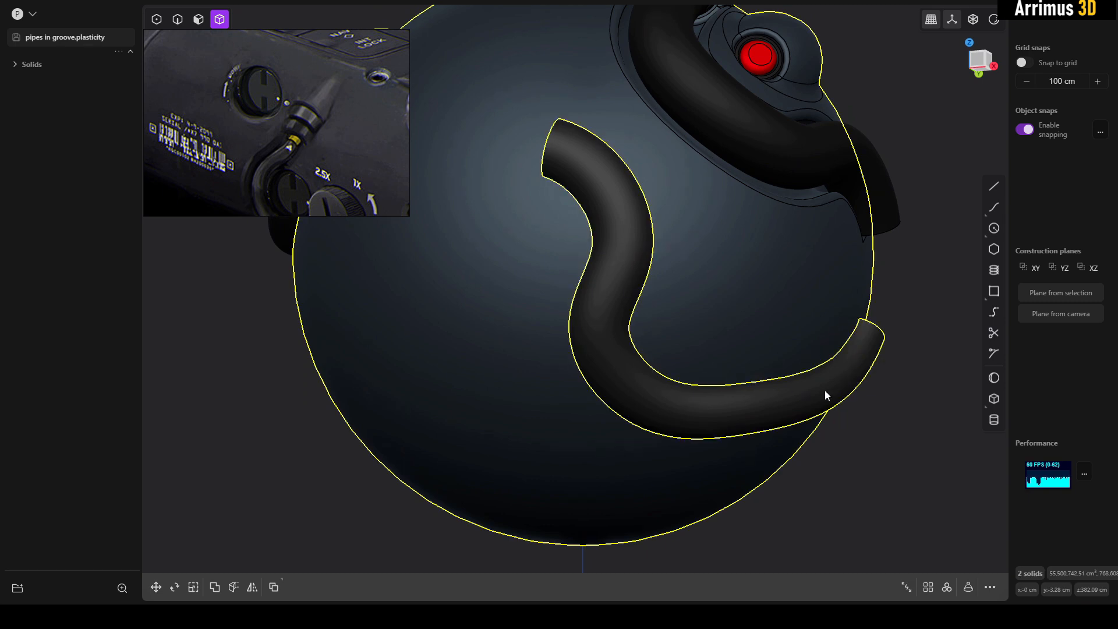
pyautogui.hotkey('shift', '-')
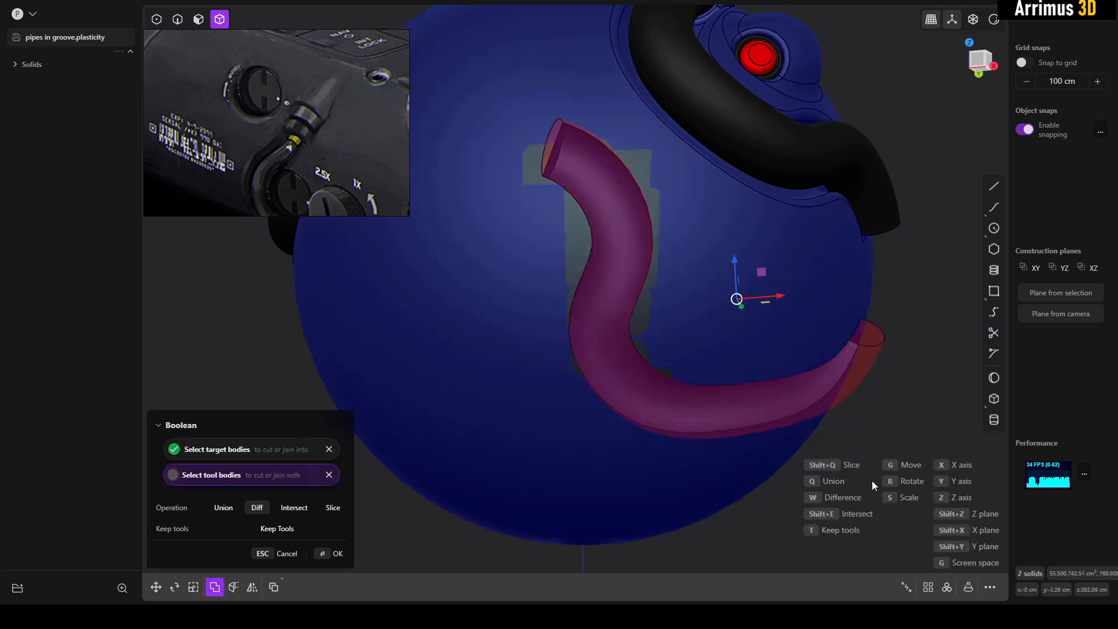
pyautogui.press('t')
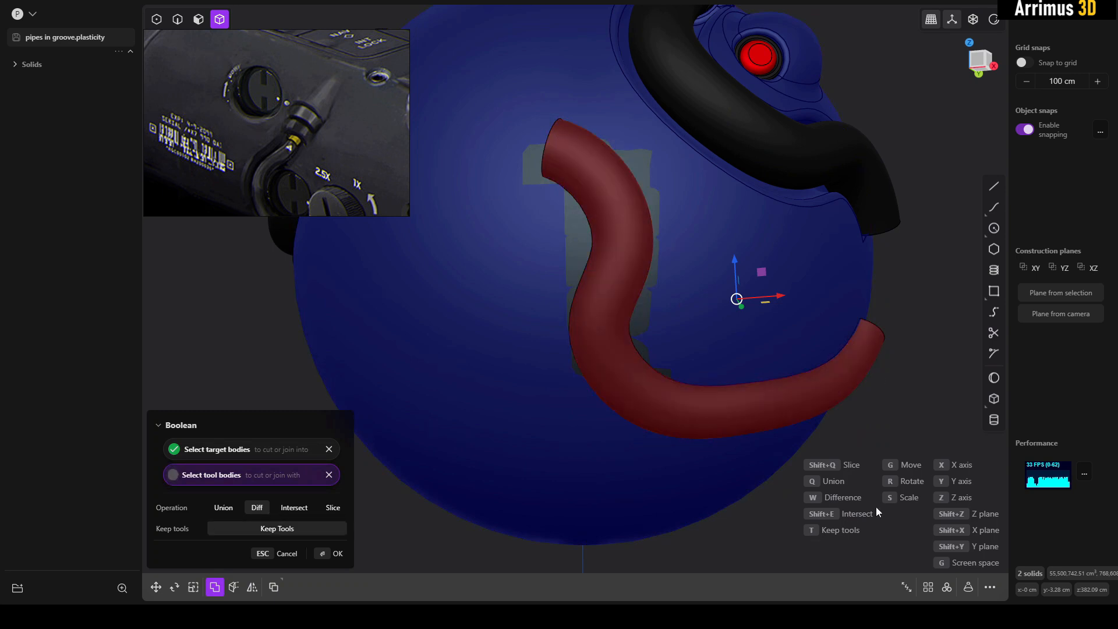
pyautogui.press('Return')
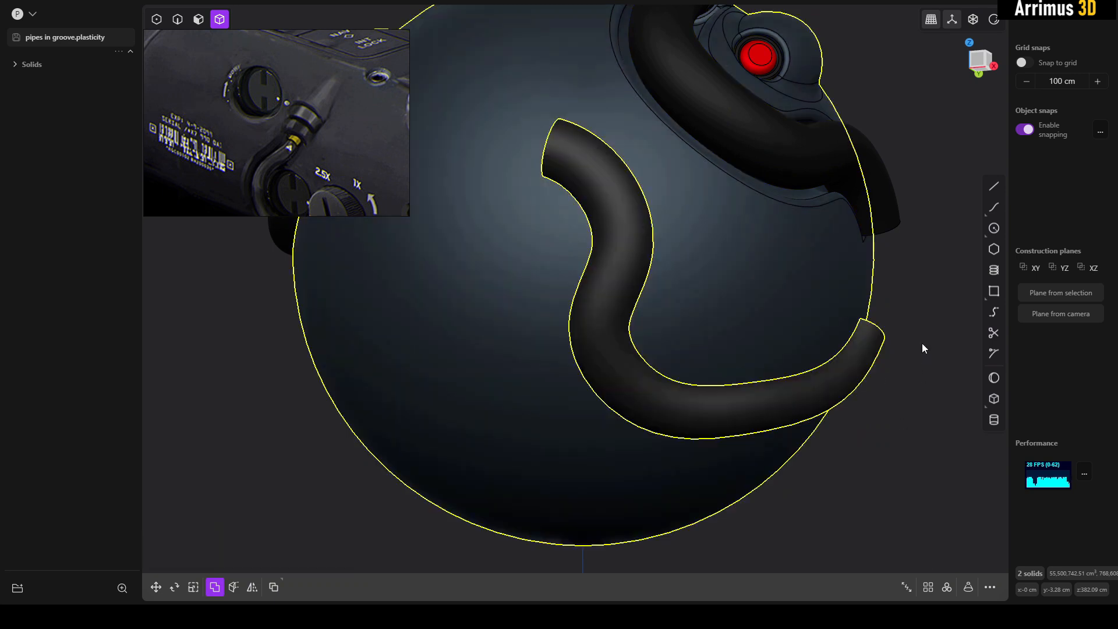
pyautogui.click(921, 344)
pyautogui.click(624, 233)
pyautogui.press('h')
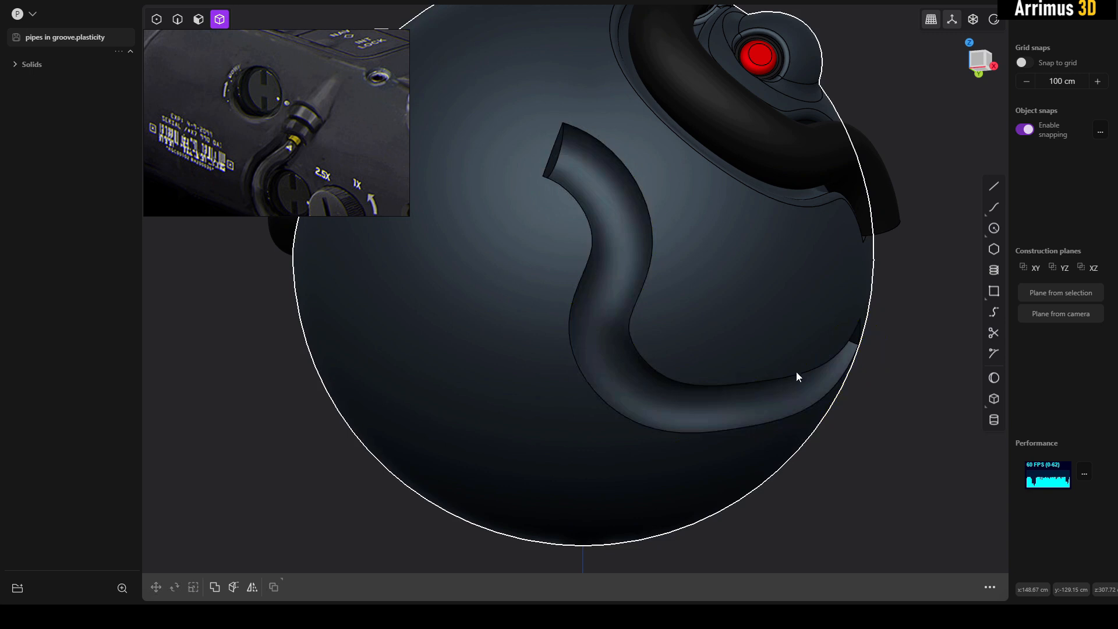
pyautogui.moveTo(889, 438); pyautogui.dragTo(843, 362, button='middle')
pyautogui.hotkey('alt', 'h')
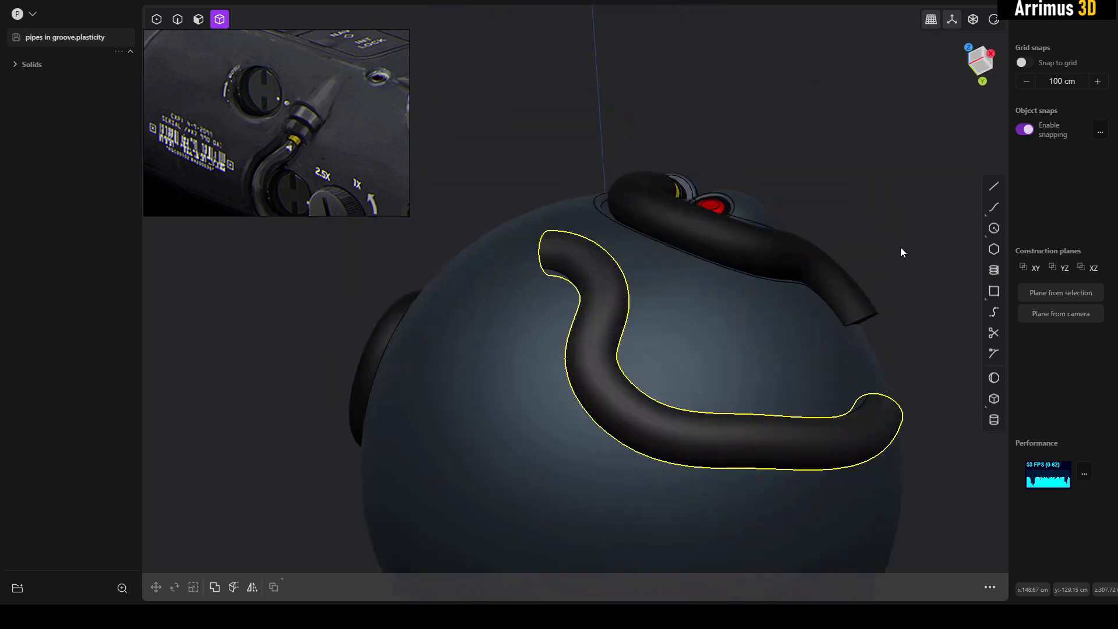
pyautogui.click(900, 247)
# Offset the S-shaped pipe's outer face inward so the pipe sits thinner than its groove
pyautogui.scroll(4, 576, 340)
pyautogui.moveTo(641, 317); pyautogui.dragTo(344, 83, button='middle')
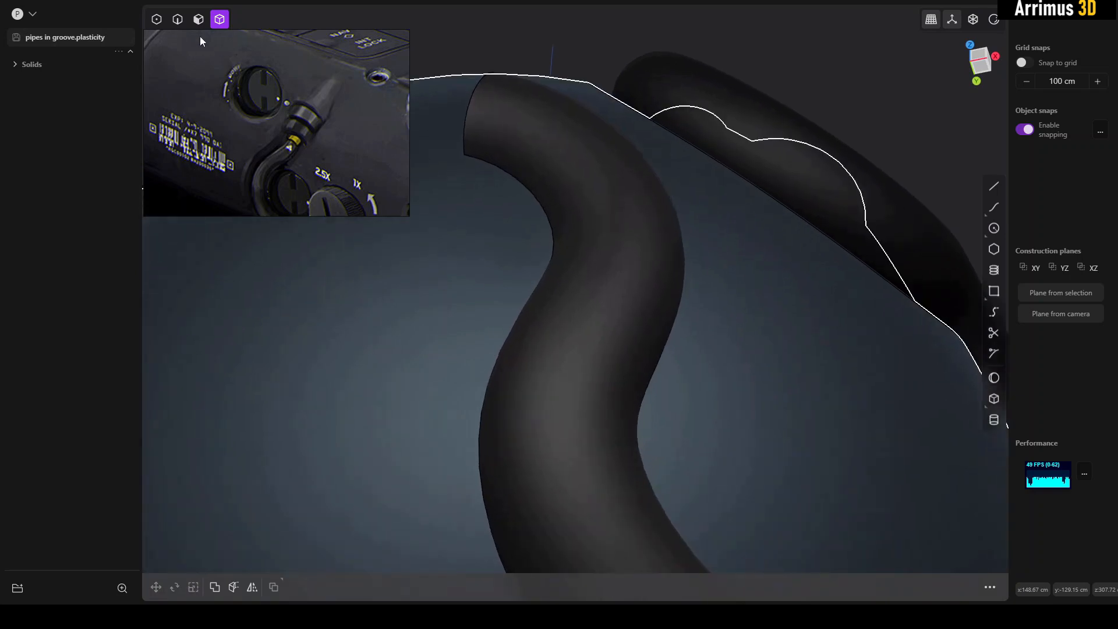
pyautogui.click(198, 21)
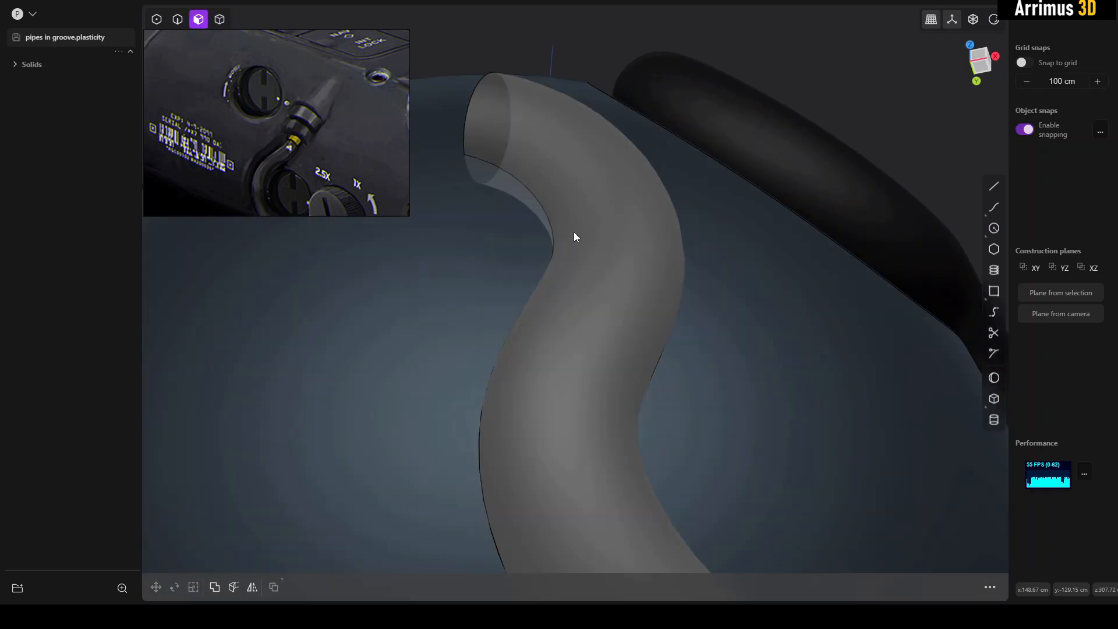
pyautogui.click(578, 164)
pyautogui.press('d')
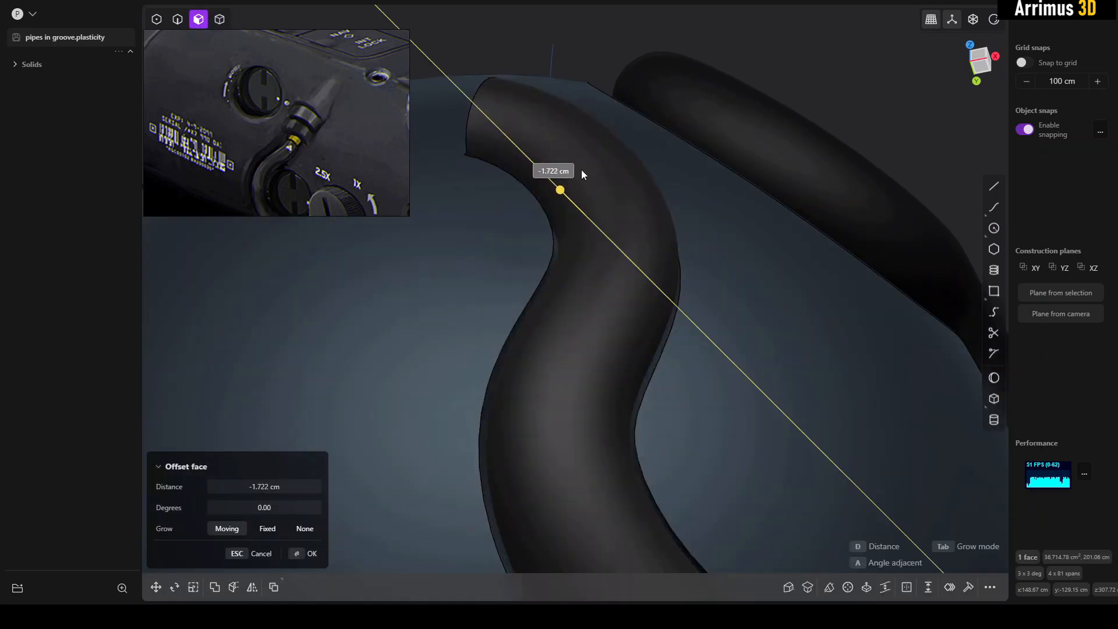
pyautogui.click(582, 177)
pyautogui.rightClick(611, 171)
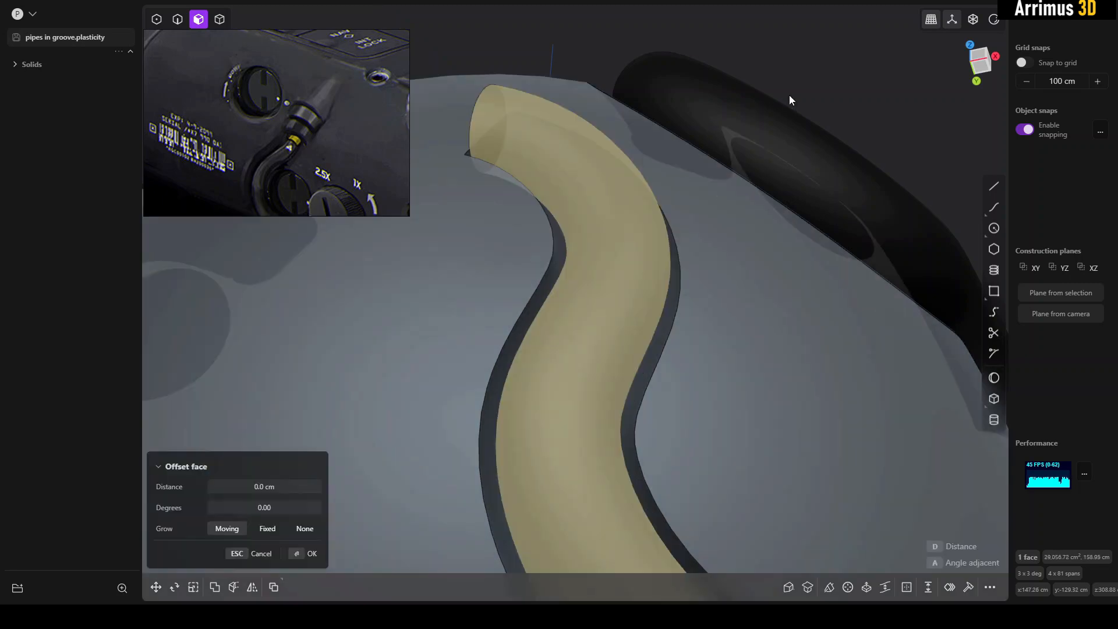
pyautogui.moveTo(790, 99); pyautogui.dragTo(630, 323, button='middle')
# Extrude the pipe's upper end face outward into a separate cylindrical connector body, using the enlarged reference as a guide
pyautogui.scroll(5, 326, 103)
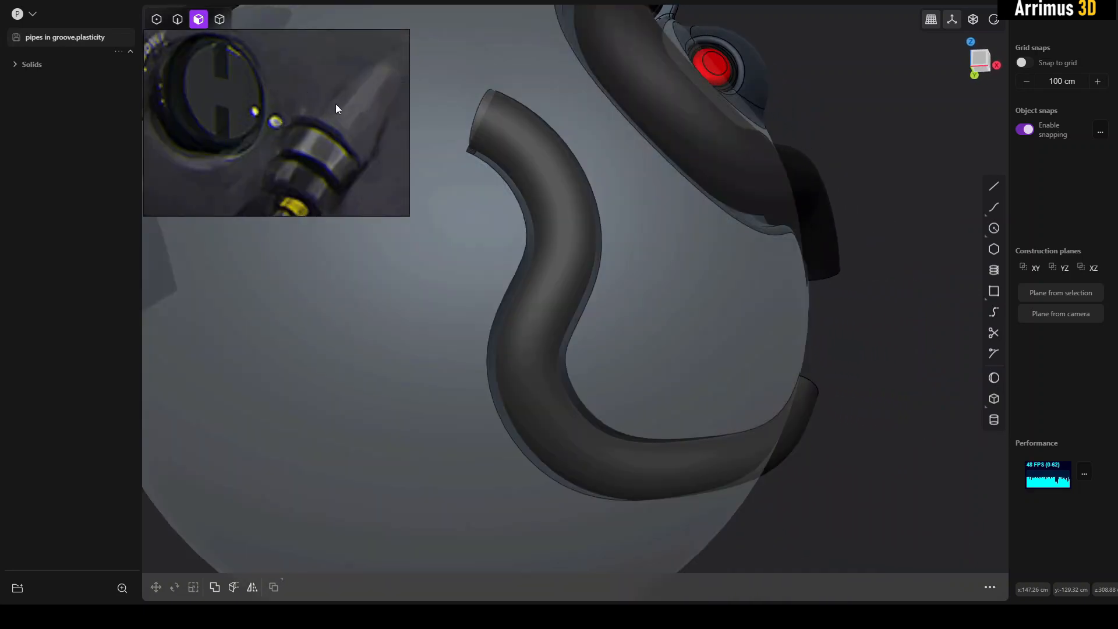
pyautogui.moveTo(358, 103); pyautogui.dragTo(683, 282, button='middle')
pyautogui.scroll(3, 563, 222)
pyautogui.click(536, 239)
pyautogui.press('o')
pyautogui.press('e')
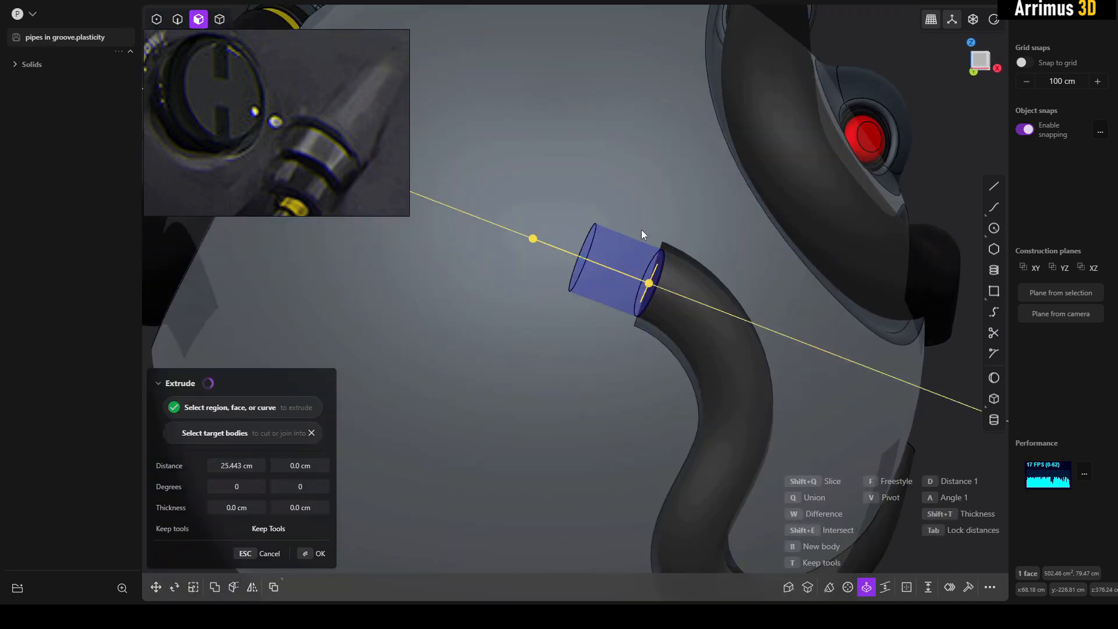
pyautogui.click(603, 208)
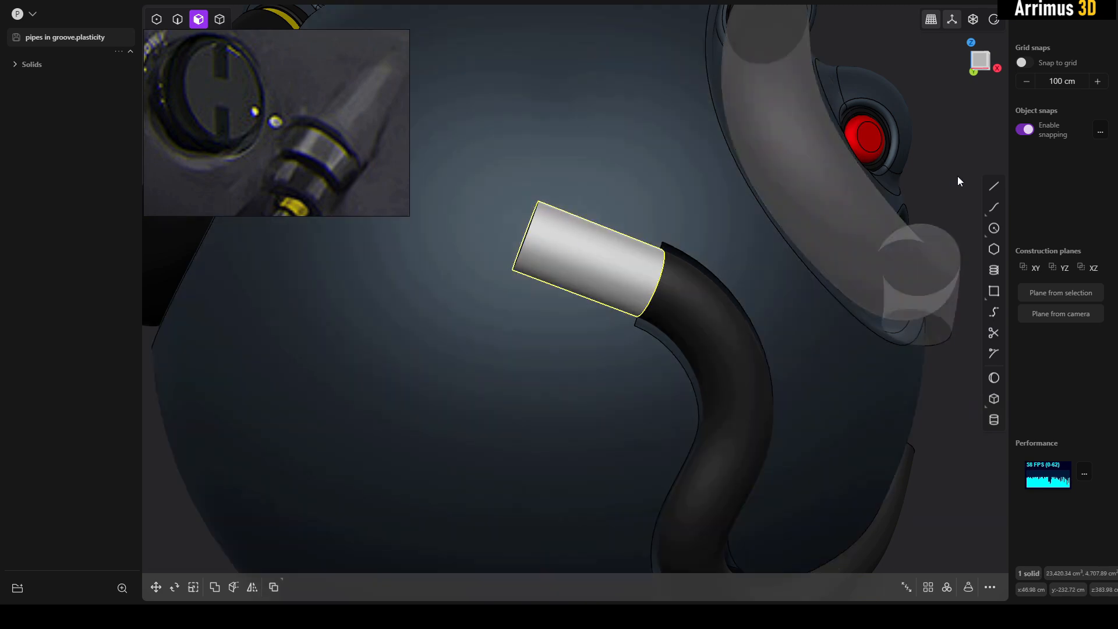
# Offset the connector cylinder's side face outward by about 4.7 cm so it is thicker than the pipe
pyautogui.scroll(3, 643, 232)
pyautogui.moveTo(643, 232); pyautogui.dragTo(581, 246, button='middle')
pyautogui.click(581, 247)
pyautogui.press('o')
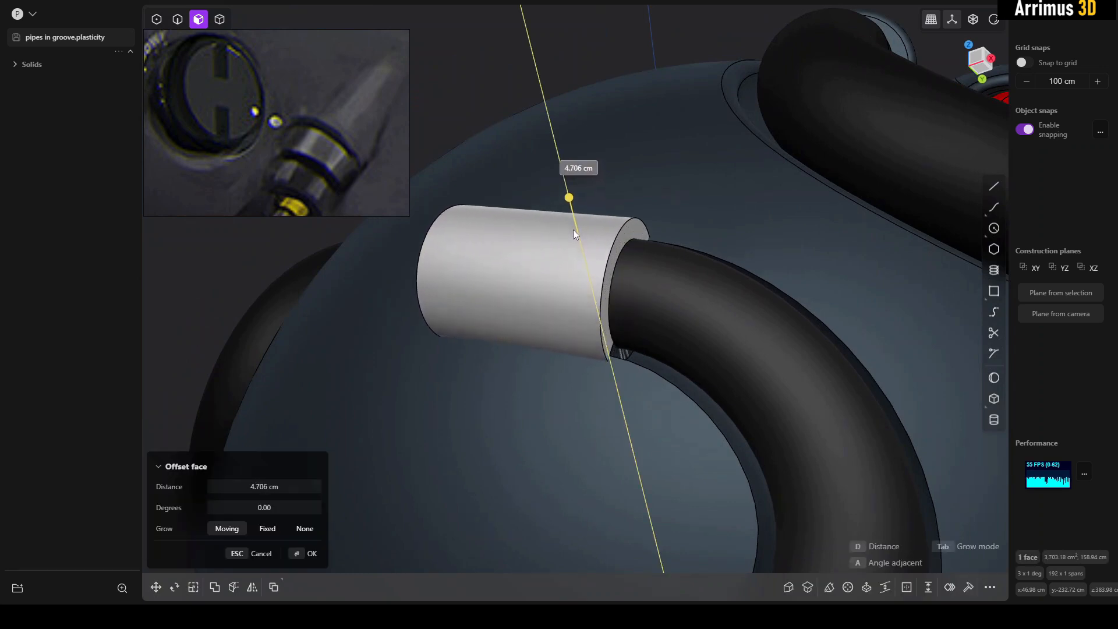
pyautogui.click(573, 230)
pyautogui.rightClick(596, 222)
pyautogui.press('Escape')
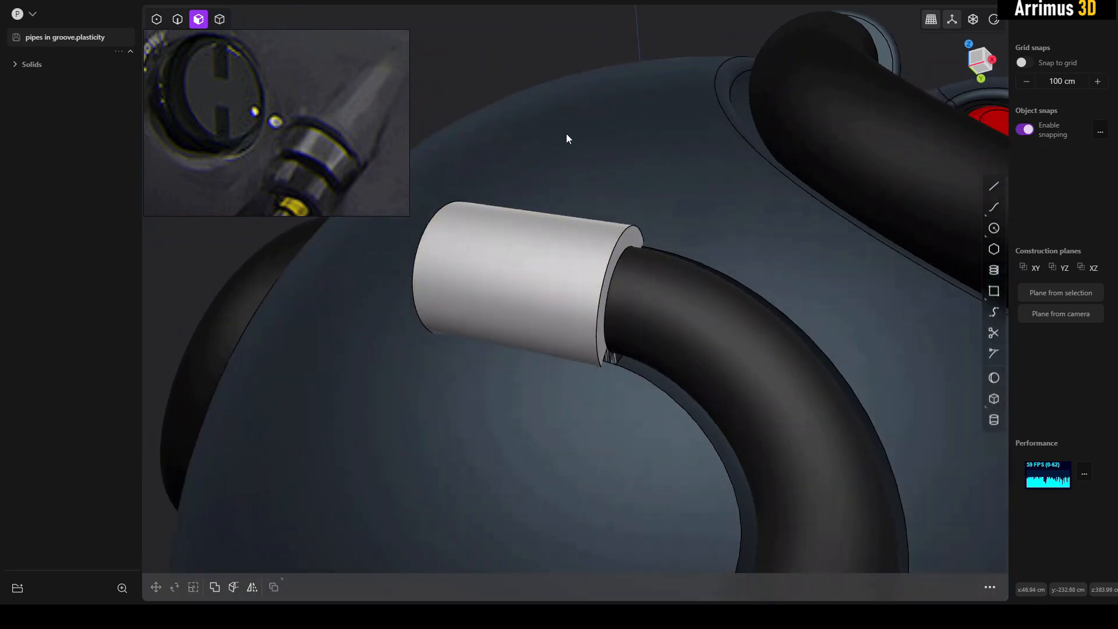
# Fillet the connector's free end edge with a distance of about 15.3 cm
pyautogui.moveTo(565, 133); pyautogui.dragTo(606, 261, button='middle')
pyautogui.press('2')
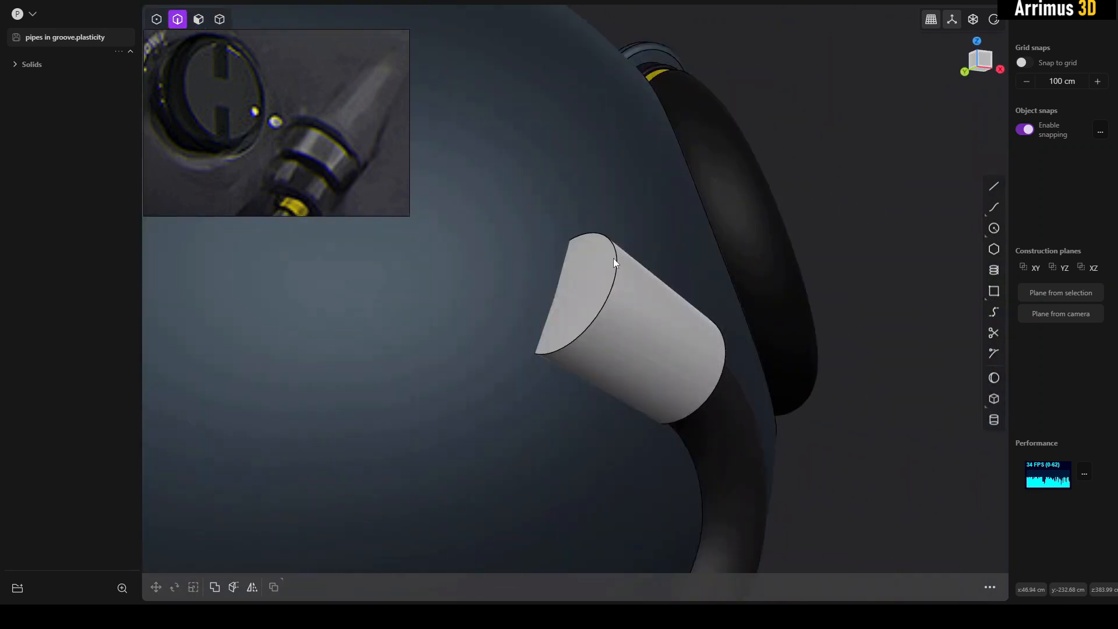
pyautogui.click(614, 257)
pyautogui.press('f')
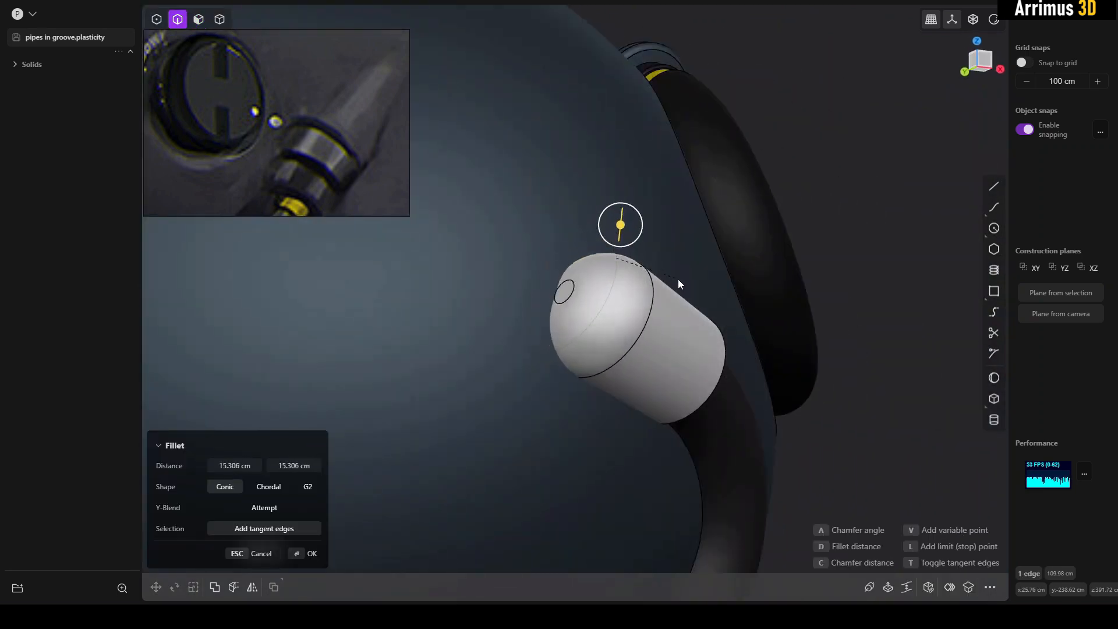
pyautogui.click(670, 282)
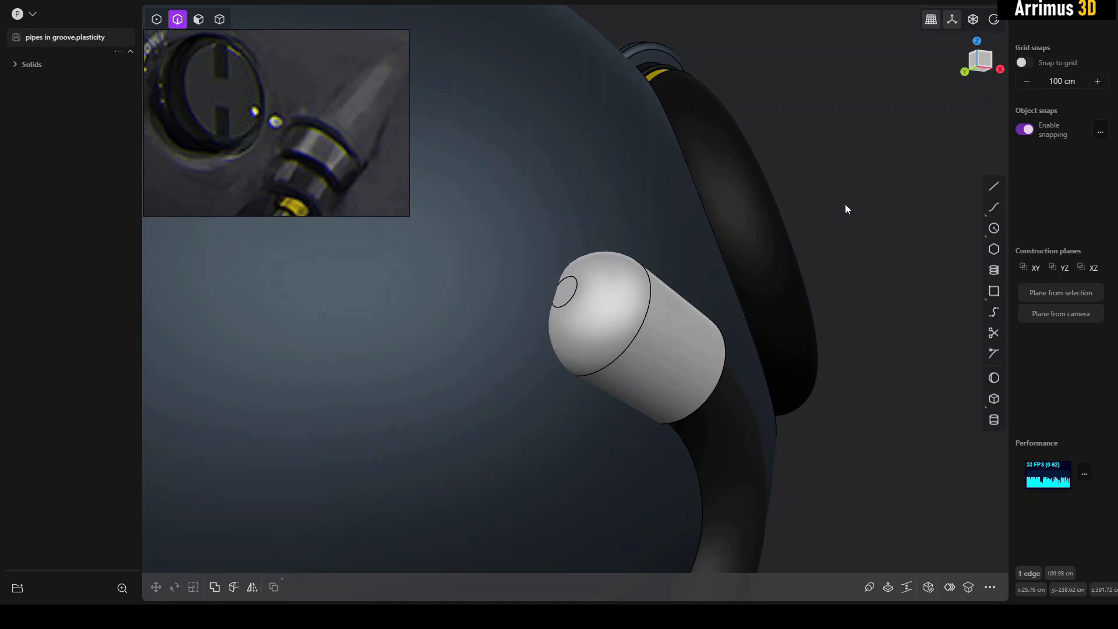
# Stretch the connector's rounded end faces along its axis into a bullet shape, scaling from the center of the small tip face
pyautogui.moveTo(741, 279); pyautogui.dragTo(599, 294, button='middle')
pyautogui.press('3')
pyautogui.click(542, 279)
pyautogui.keyDown('shift'); pyautogui.click(540, 279); pyautogui.keyUp('shift')
pyautogui.scroll(8, 557, 283)
pyautogui.press('s')
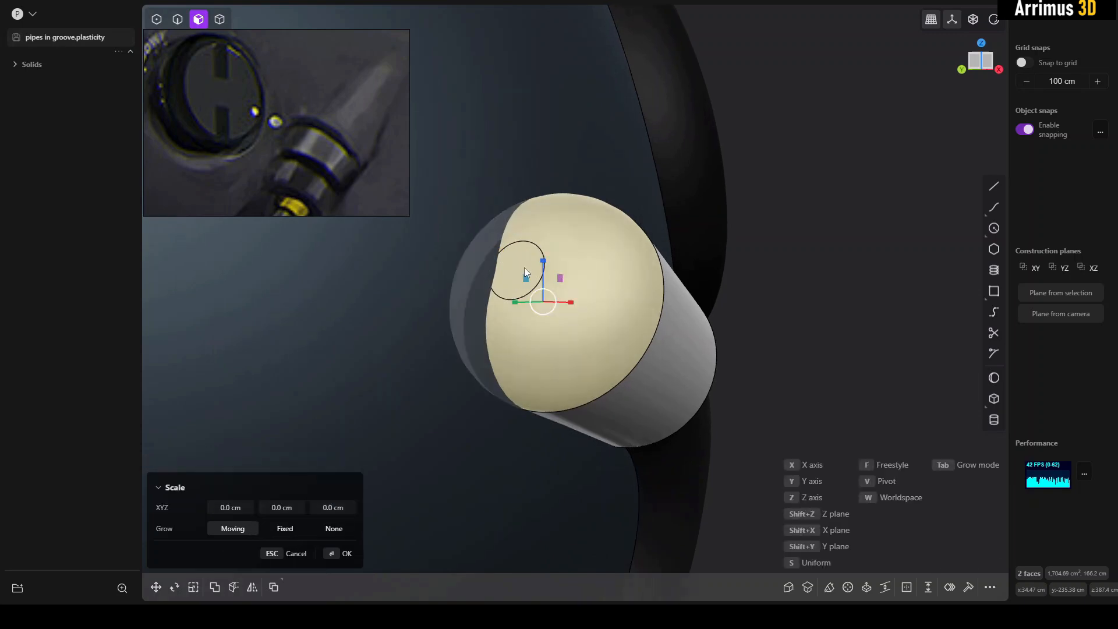
pyautogui.press('v')
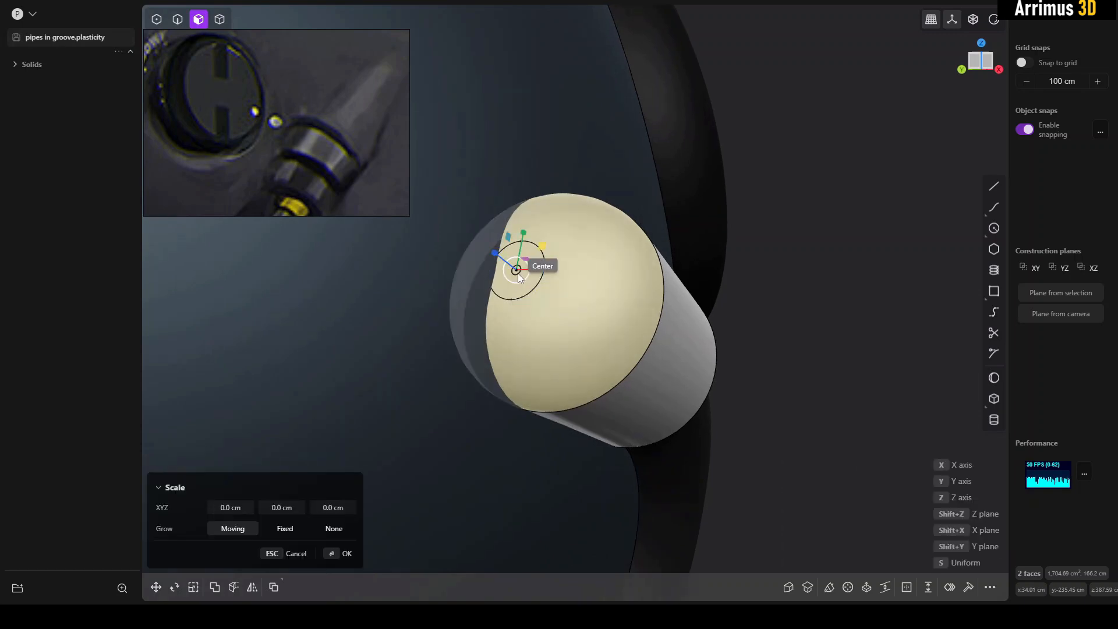
pyautogui.click(518, 273)
pyautogui.moveTo(604, 295); pyautogui.dragTo(547, 290, button='middle')
pyautogui.press('z')
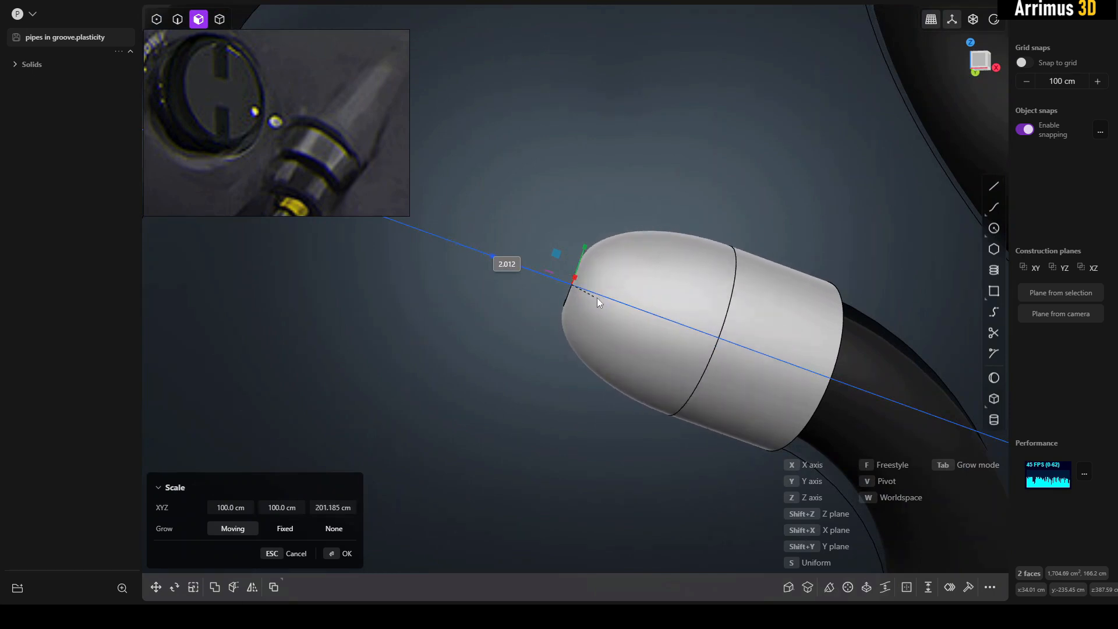
pyautogui.click(635, 297)
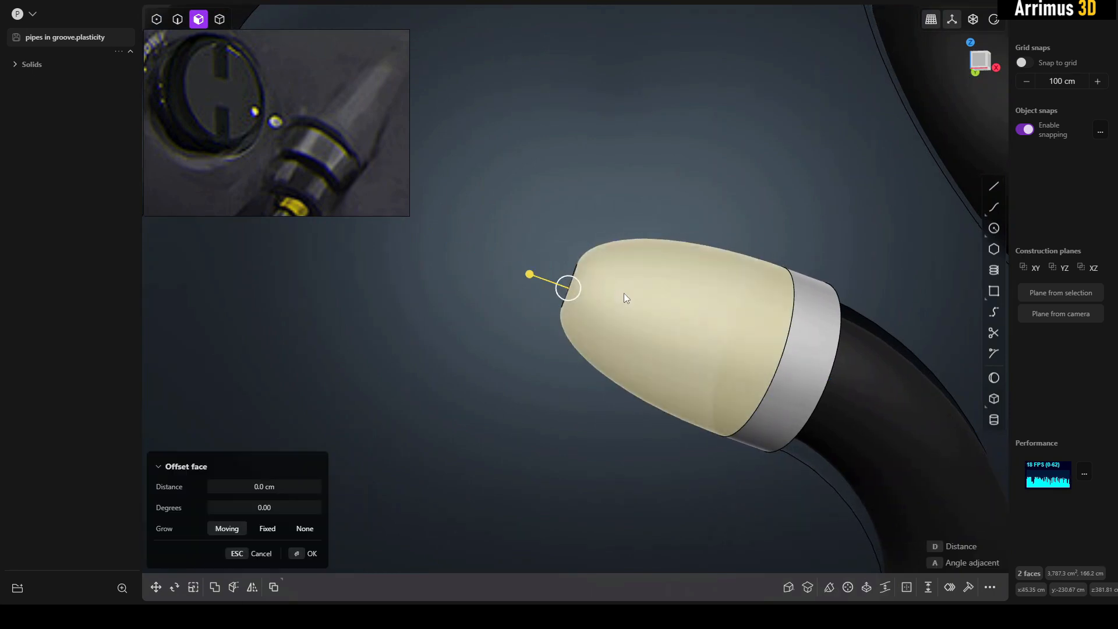
pyautogui.moveTo(623, 292); pyautogui.dragTo(580, 287, button='middle')
# Examine how the cable connector meets the body in the reference image and compare it with the modelled connector and sphere
pyautogui.moveTo(361, 120); pyautogui.dragTo(313, 132, button='middle')
pyautogui.scroll(-3, 355, 120)
pyautogui.scroll(-1, 654, 197)
pyautogui.moveTo(654, 197); pyautogui.dragTo(756, 148, button='middle')
pyautogui.press('Escape')
pyautogui.press('4')
pyautogui.click(758, 148)
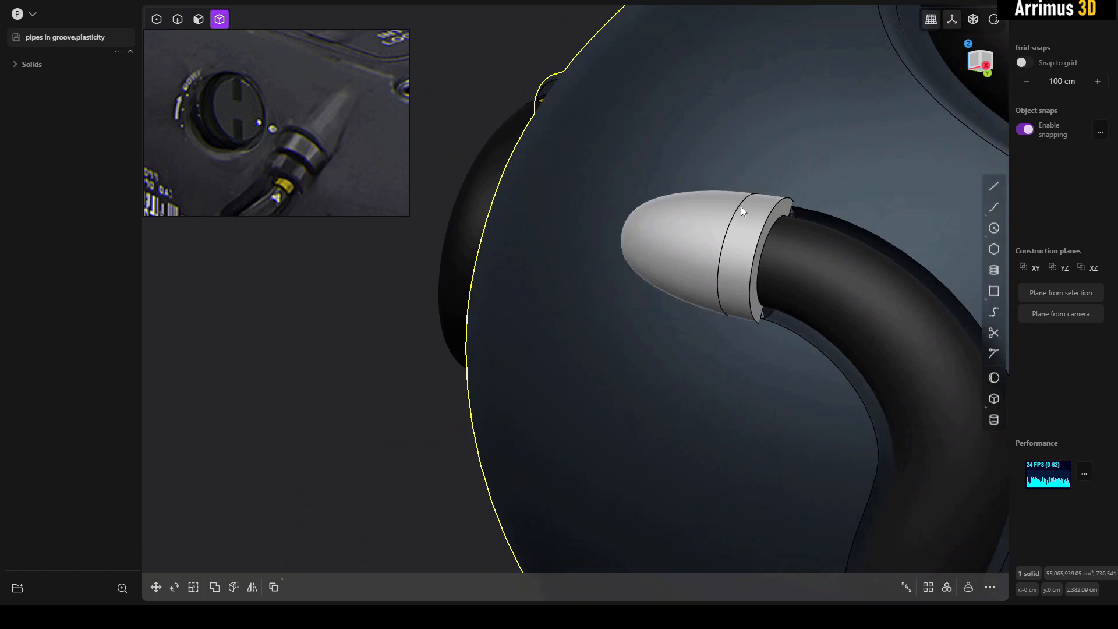
pyautogui.click(741, 206)
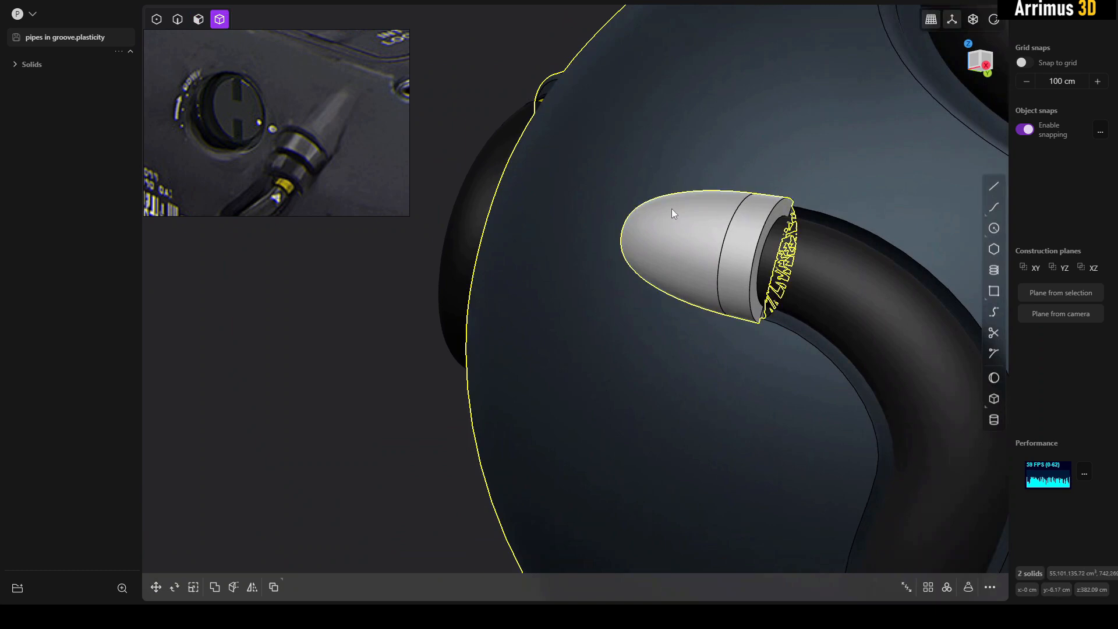
pyautogui.click(369, 319)
pyautogui.moveTo(368, 320); pyautogui.dragTo(672, 309, button='middle')
pyautogui.press('2')
pyautogui.click(673, 305)
pyautogui.press('f')
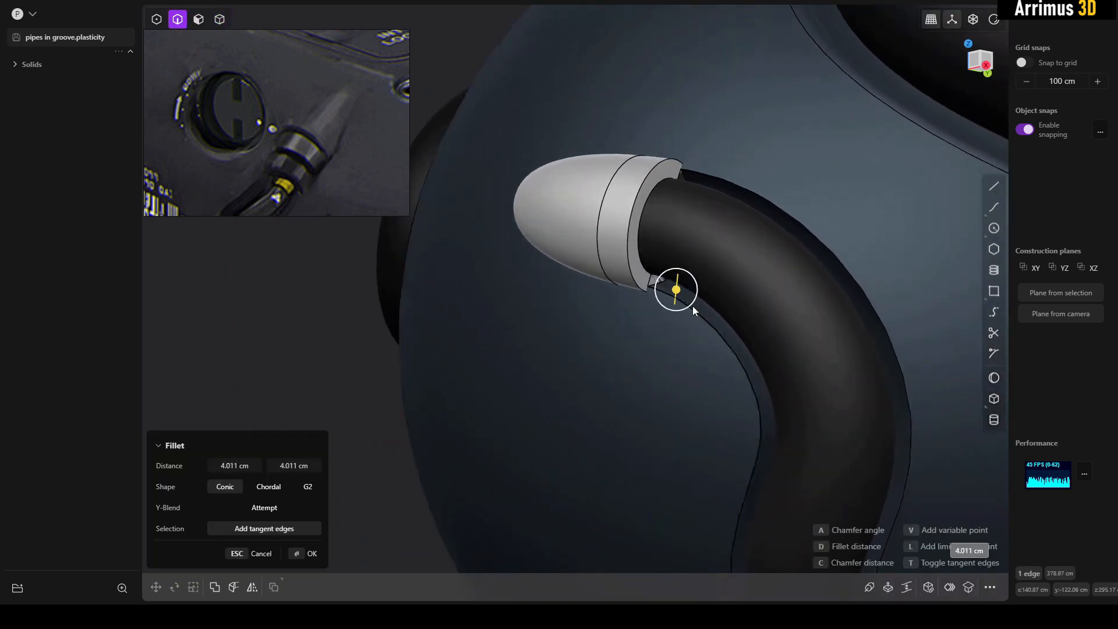
pyautogui.press('Escape')
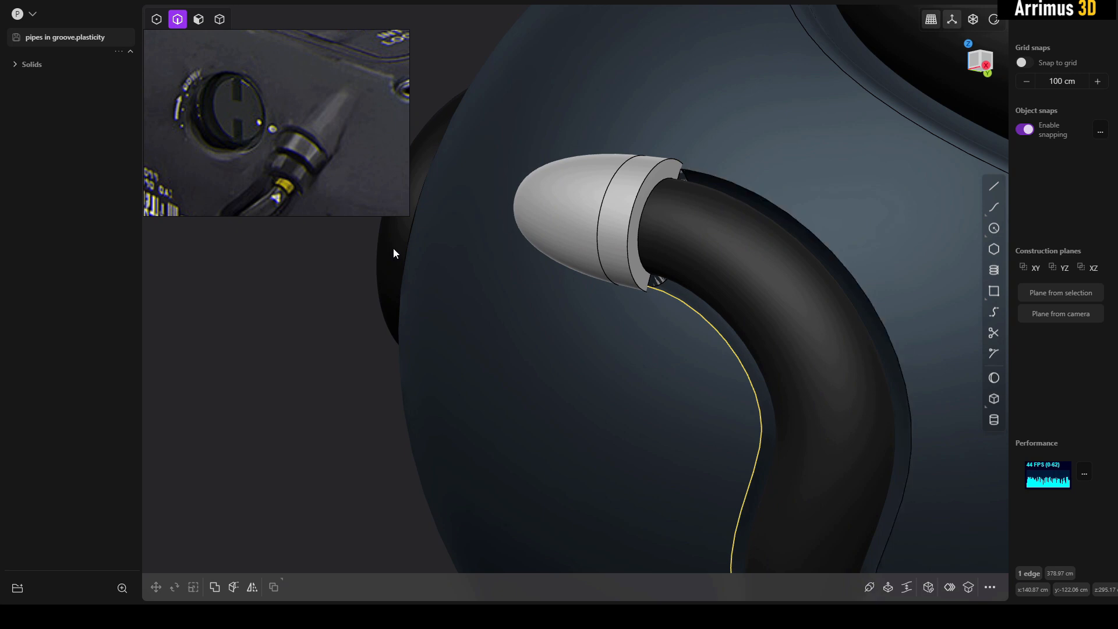
# Join the bullet-shaped connector and the sphere body into one solid with a Boolean Union
pyautogui.click(479, 335)
pyautogui.hotkey('shift', '4')
pyautogui.moveTo(479, 334); pyautogui.dragTo(616, 330, button='middle')
pyautogui.click(612, 227)
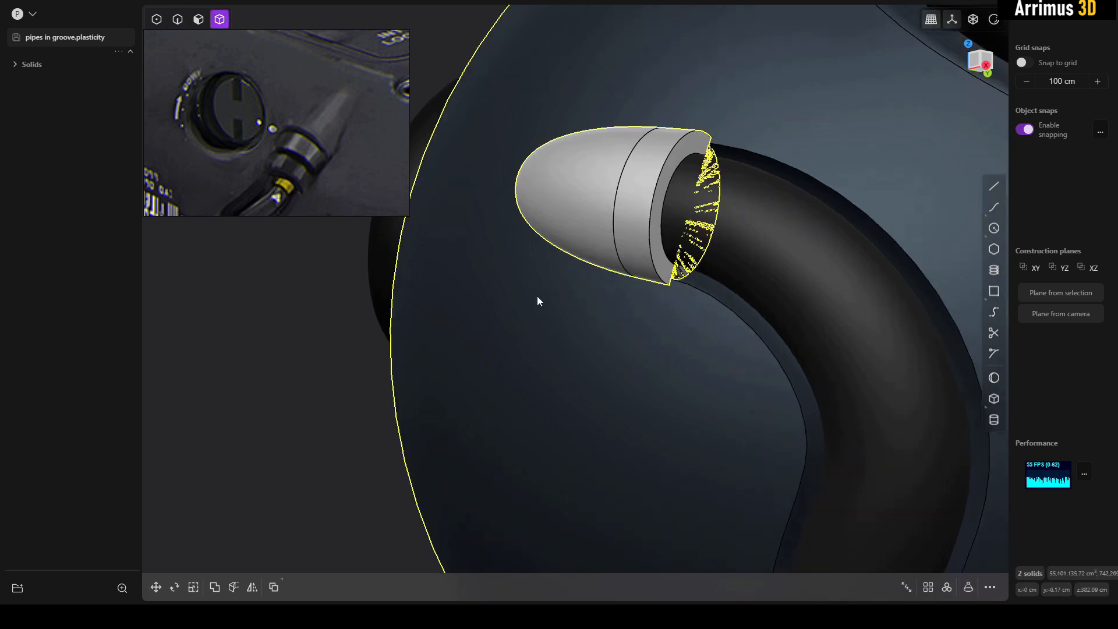
pyautogui.keyDown('shift'); pyautogui.click(537, 296); pyautogui.keyUp('shift')
pyautogui.hotkey('shift', 'b')
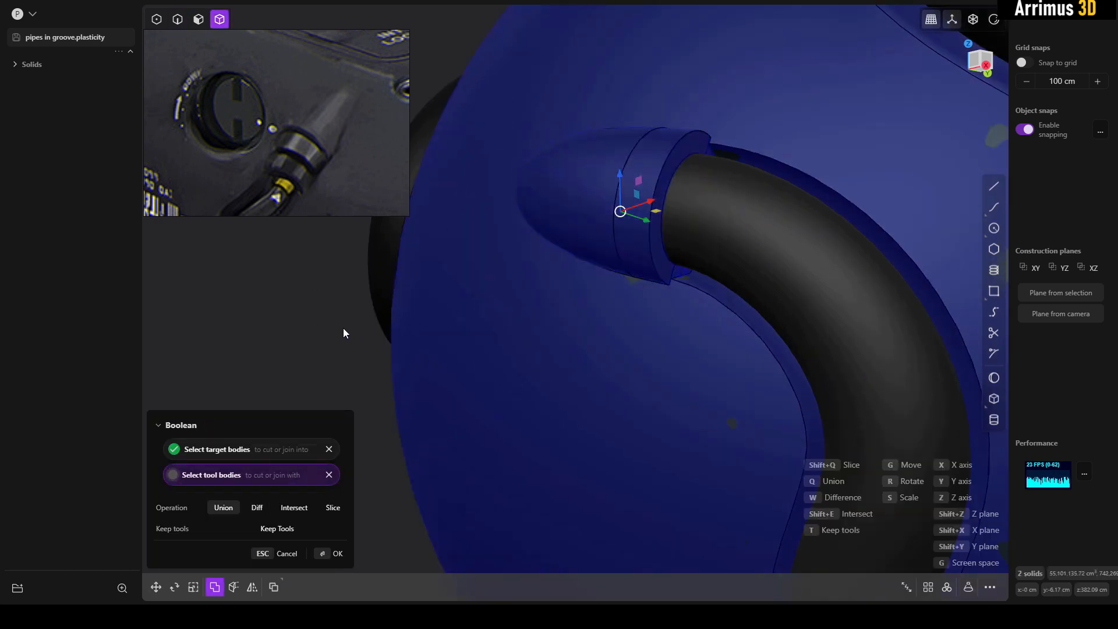
pyautogui.press('Return')
pyautogui.scroll(-3, 622, 340)
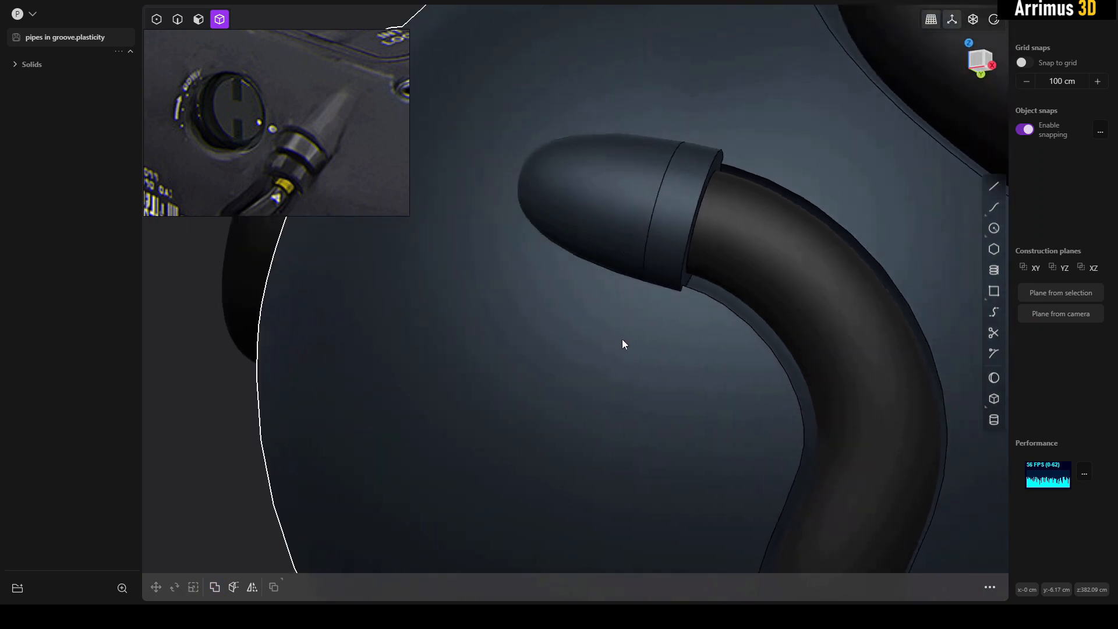
# Fillet the seam where the connector meets the sphere with a distance of about 9.7 cm
pyautogui.moveTo(622, 342); pyautogui.dragTo(647, 327, button='middle')
pyautogui.scroll(2, 583, 266)
pyautogui.press('2')
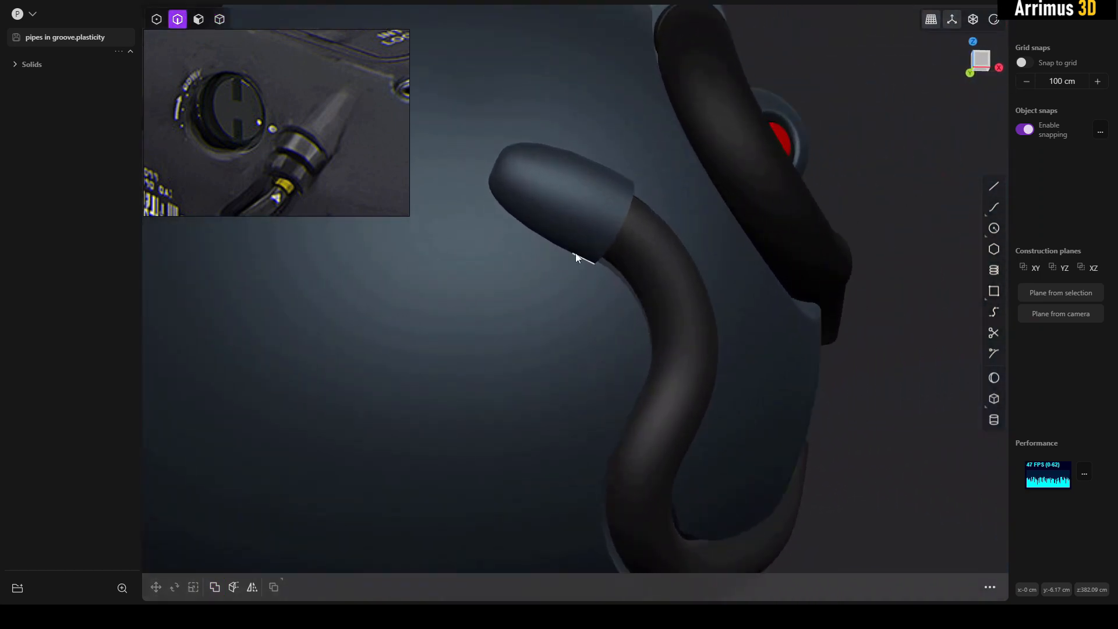
pyautogui.click(556, 248)
pyautogui.press('f')
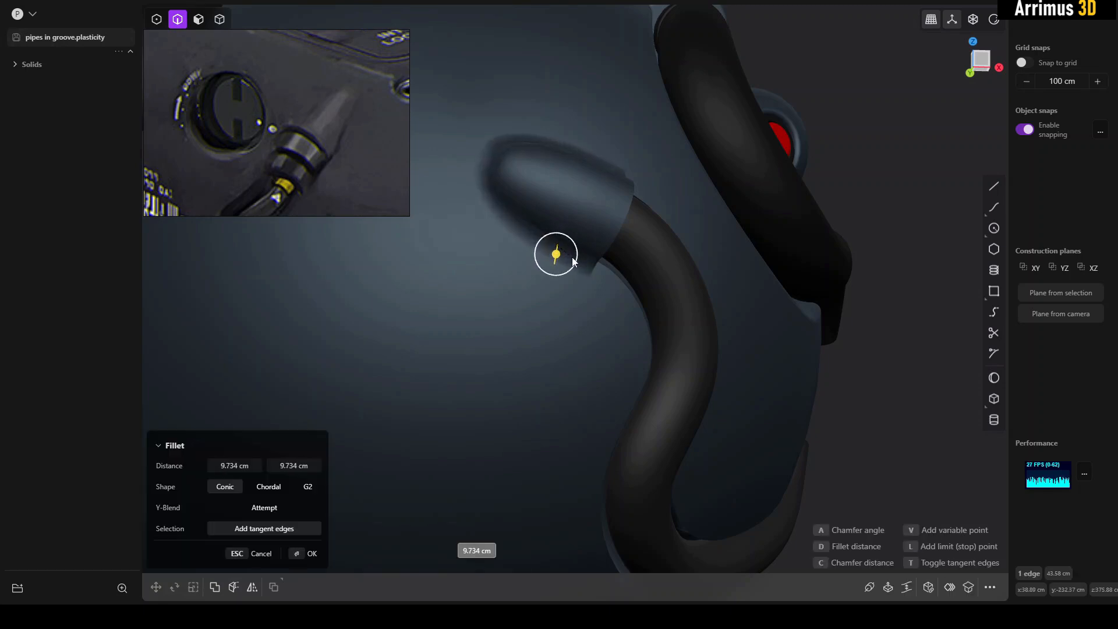
pyautogui.press('Return')
# Fillet the connector's open end edge around the pipe with a distance of about 3.3 cm
pyautogui.moveTo(657, 295); pyautogui.dragTo(582, 275, button='middle')
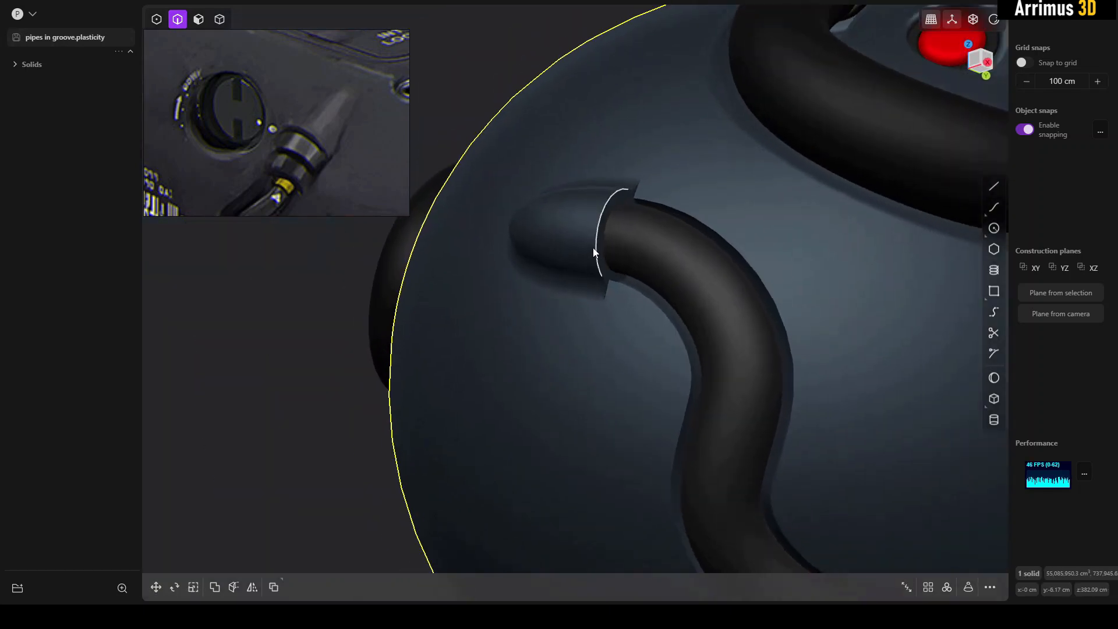
pyautogui.click(598, 251)
pyautogui.press('f')
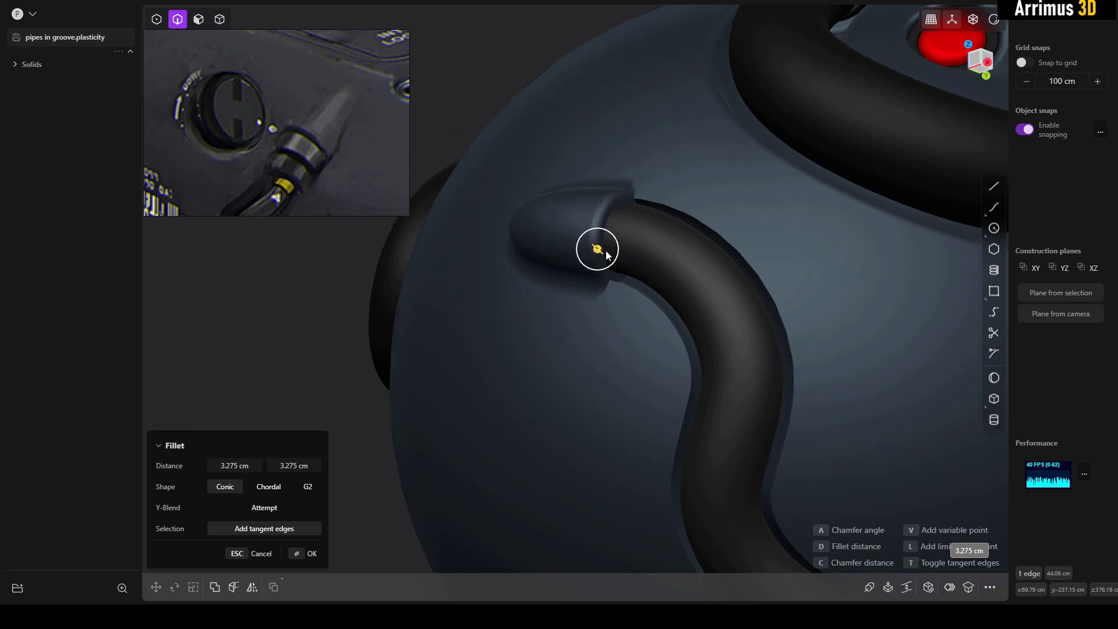
# Fillet the two long groove edges running along both sides of the pipe
pyautogui.click(641, 292)
pyautogui.click(680, 212)
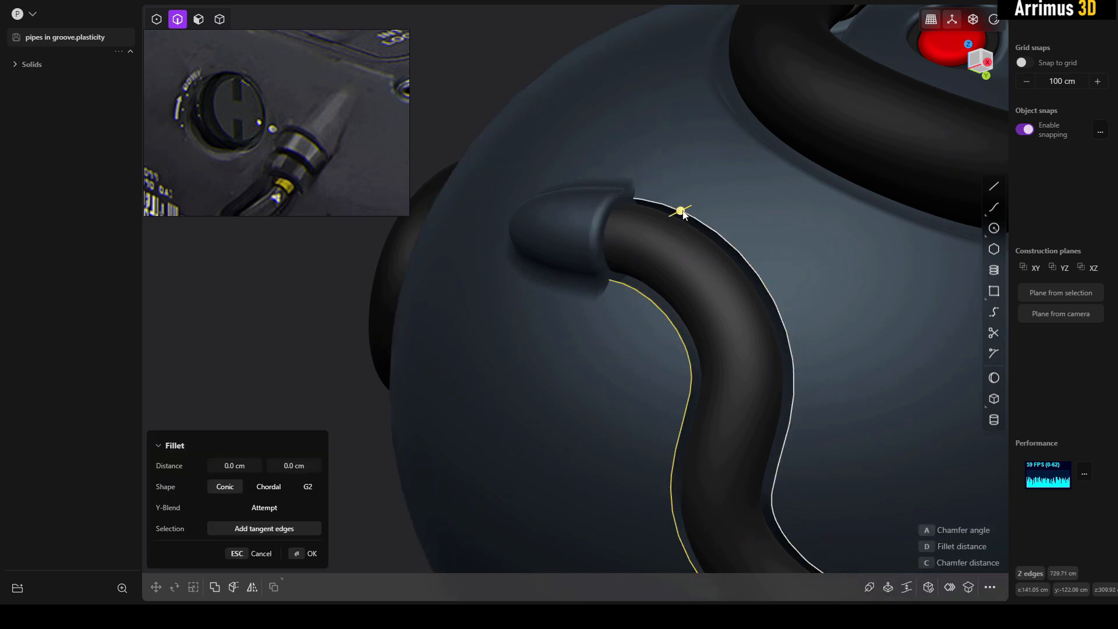
pyautogui.moveTo(679, 213); pyautogui.dragTo(692, 217)
pyautogui.rightClick(697, 204)
pyautogui.scroll(2, 637, 290)
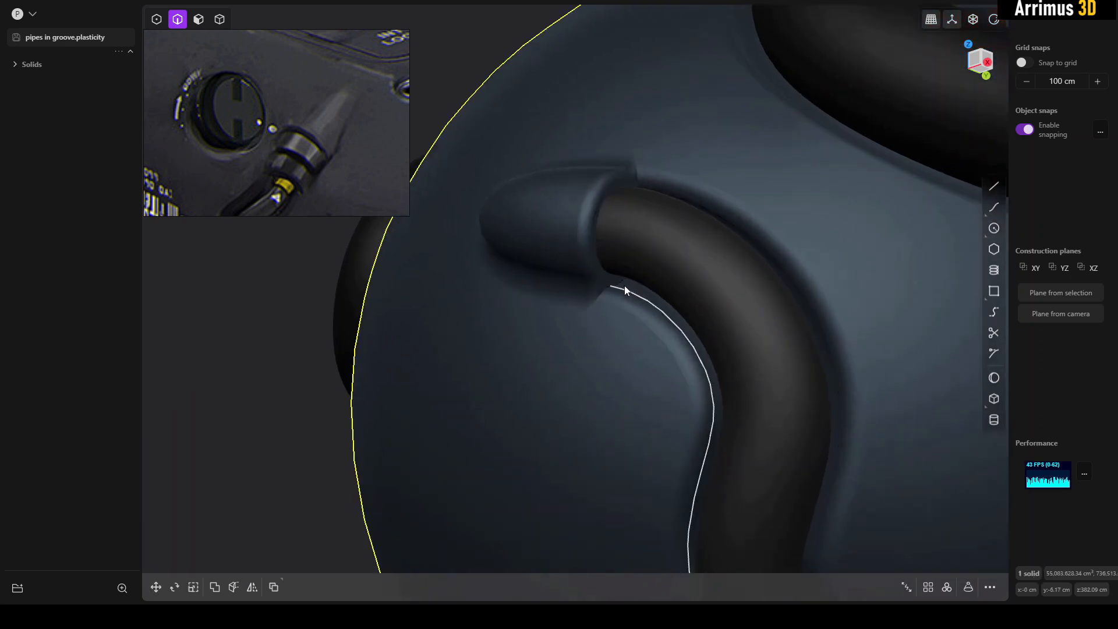
# Round the remaining groove edge along the pipe's inner bend, just below the connector, with a small fillet
pyautogui.click(624, 285)
pyautogui.press('f')
pyautogui.moveTo(638, 290); pyautogui.dragTo(641, 290)
pyautogui.rightClick(639, 291)
pyautogui.moveTo(606, 303); pyautogui.dragTo(635, 315, button='middle')
pyautogui.scroll(-3, 633, 313)
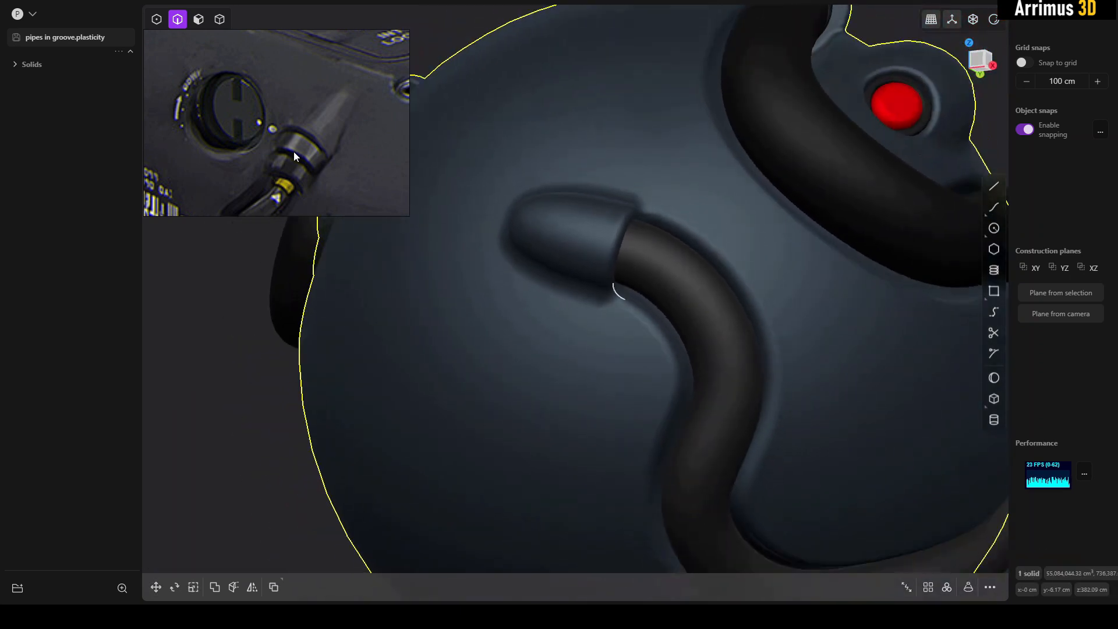
# Check the collar detail in the reference image and isolate the pipe solid
pyautogui.moveTo(309, 172); pyautogui.dragTo(282, 144, button='middle')
pyautogui.scroll(3, 259, 117)
pyautogui.scroll(-4, 282, 144)
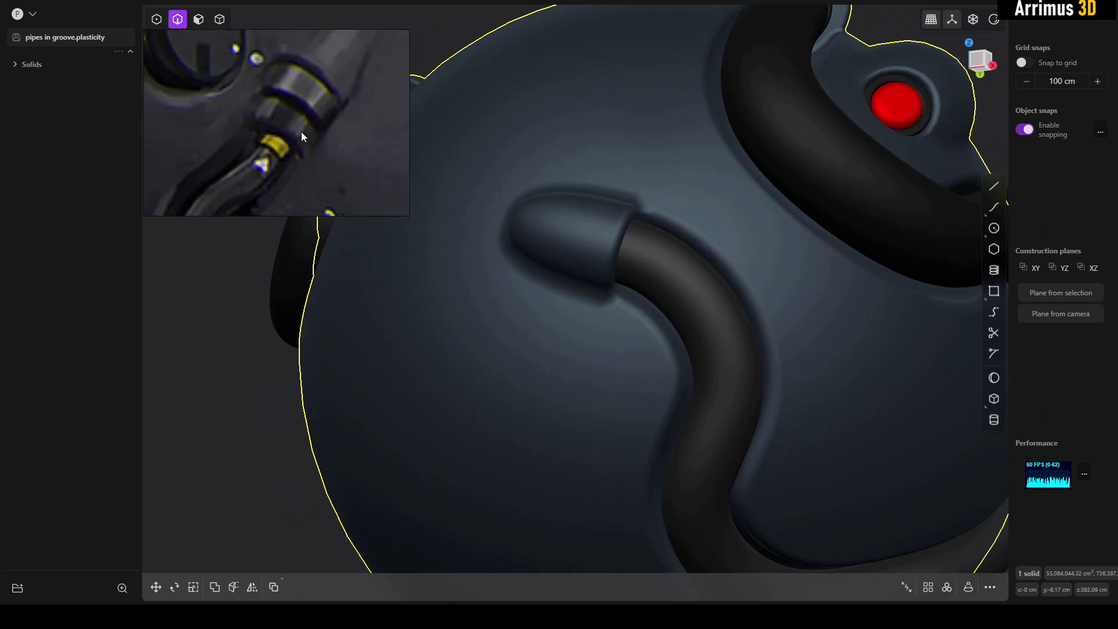
pyautogui.scroll(3, 606, 217)
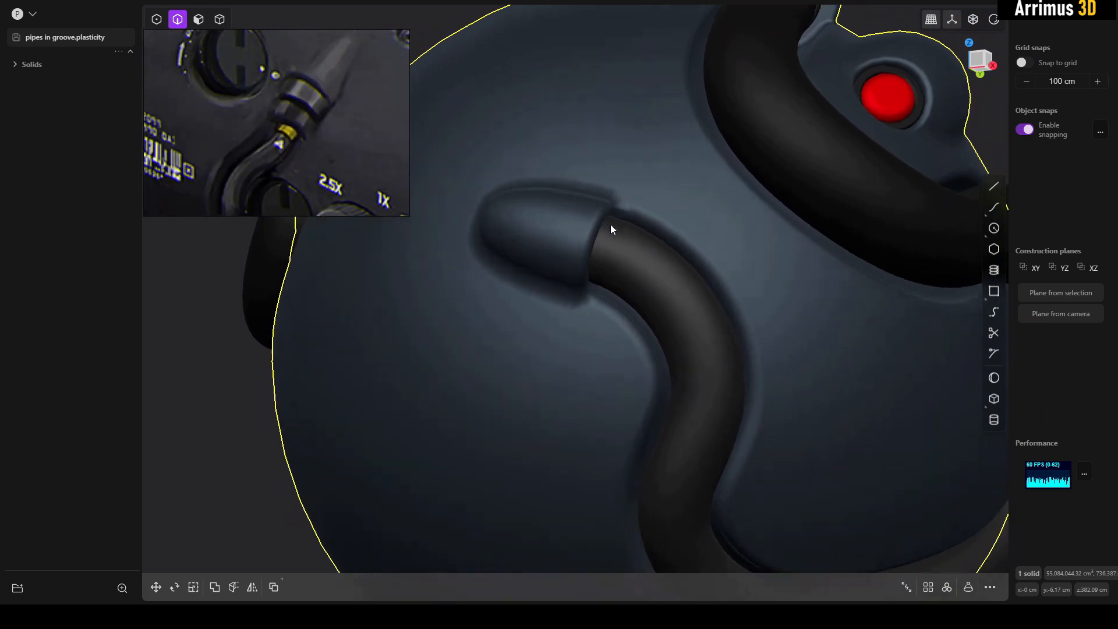
pyautogui.press('4')
pyautogui.click(606, 271)
pyautogui.moveTo(606, 270); pyautogui.dragTo(599, 244, button='middle')
pyautogui.press('/')
# Duplicate the pipe's end face as a separate sheet and isolate that sheet
pyautogui.press('3')
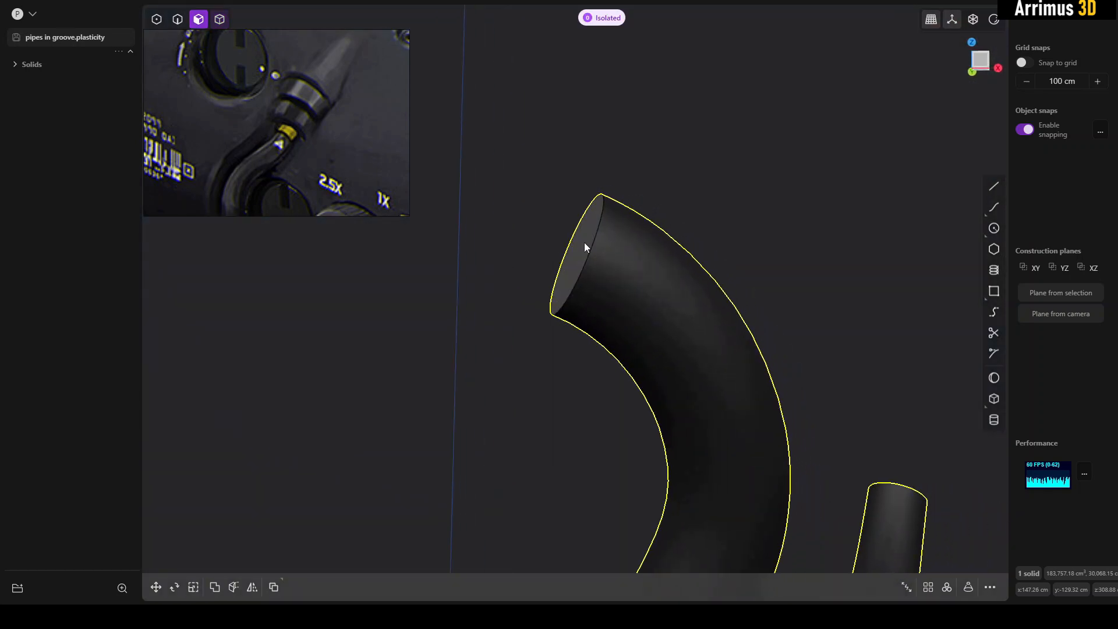
pyautogui.click(585, 245)
pyautogui.press('o')
pyautogui.moveTo(594, 239)
pyautogui.mouseDown(button='middle')
pyautogui.moveTo(610, 236)
pyautogui.moveTo(585, 247)
pyautogui.moveTo(595, 248)
pyautogui.mouseUp(button='middle')
pyautogui.hotkey('shift', 'd')
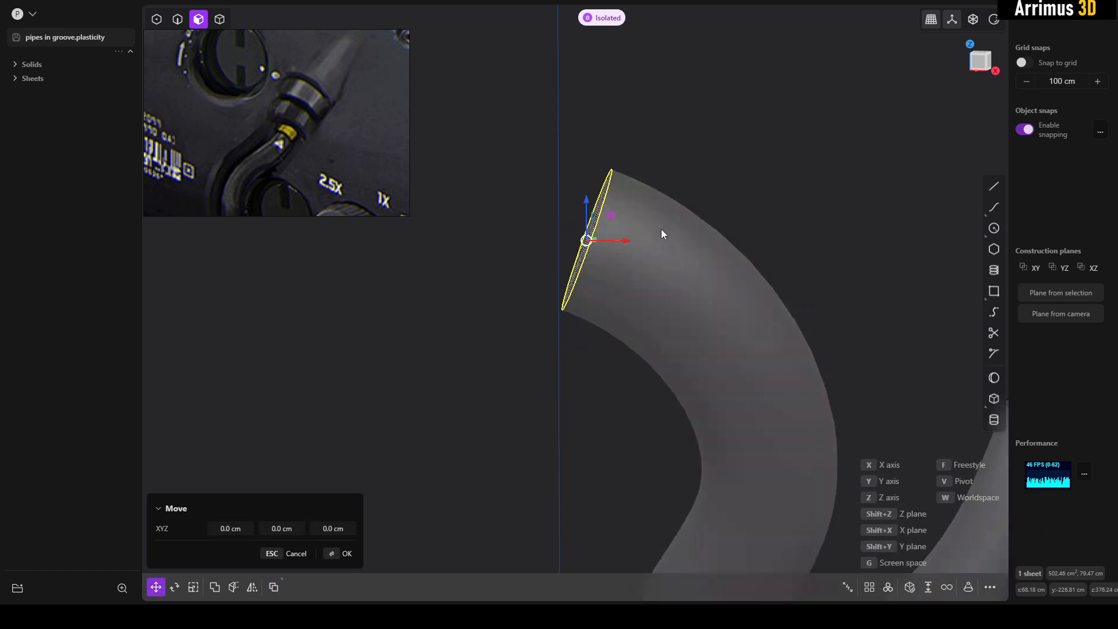
pyautogui.press('/')
pyautogui.click(730, 172)
pyautogui.press('4')
pyautogui.click(589, 238)
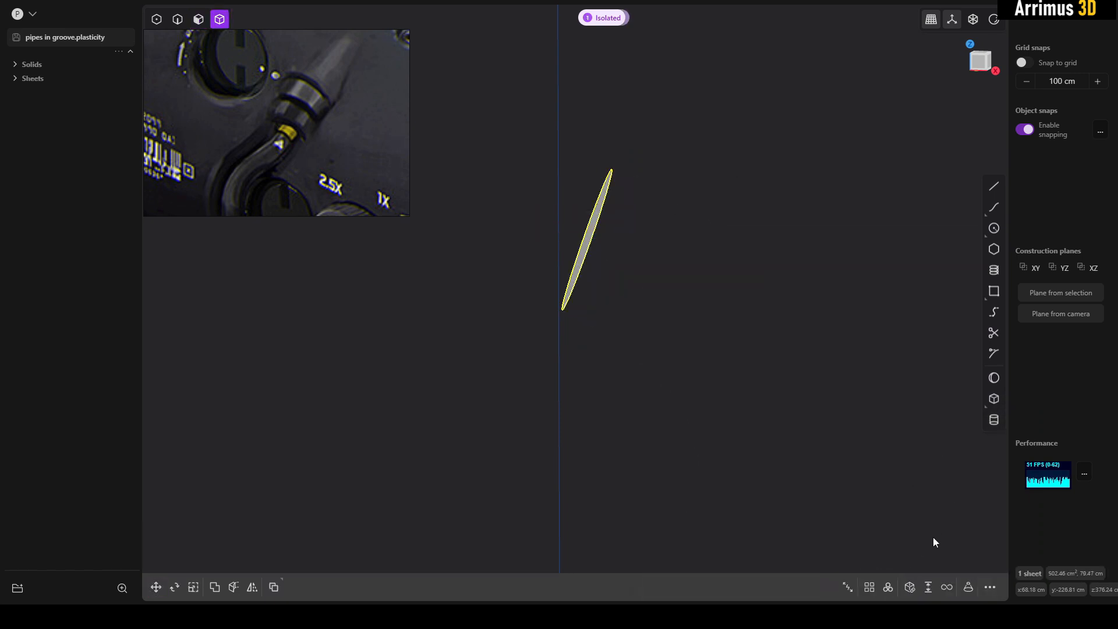
# Thicken the circular sheet by 25 cm on one side into a cylinder
pyautogui.click(930, 587)
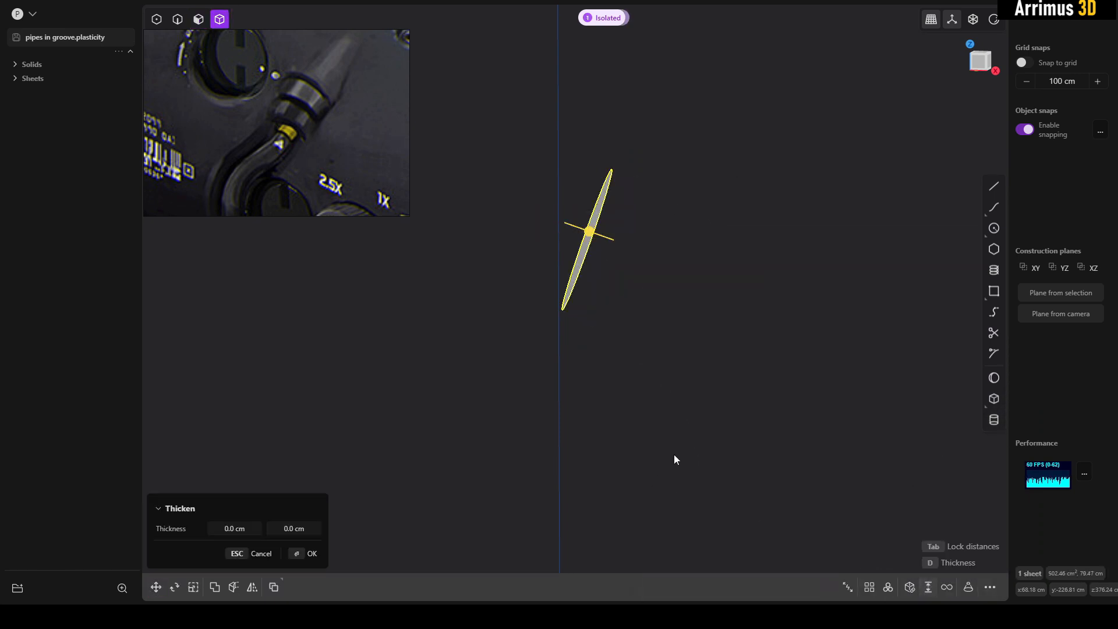
pyautogui.click(252, 526)
pyautogui.write('25')
pyautogui.press('Return')
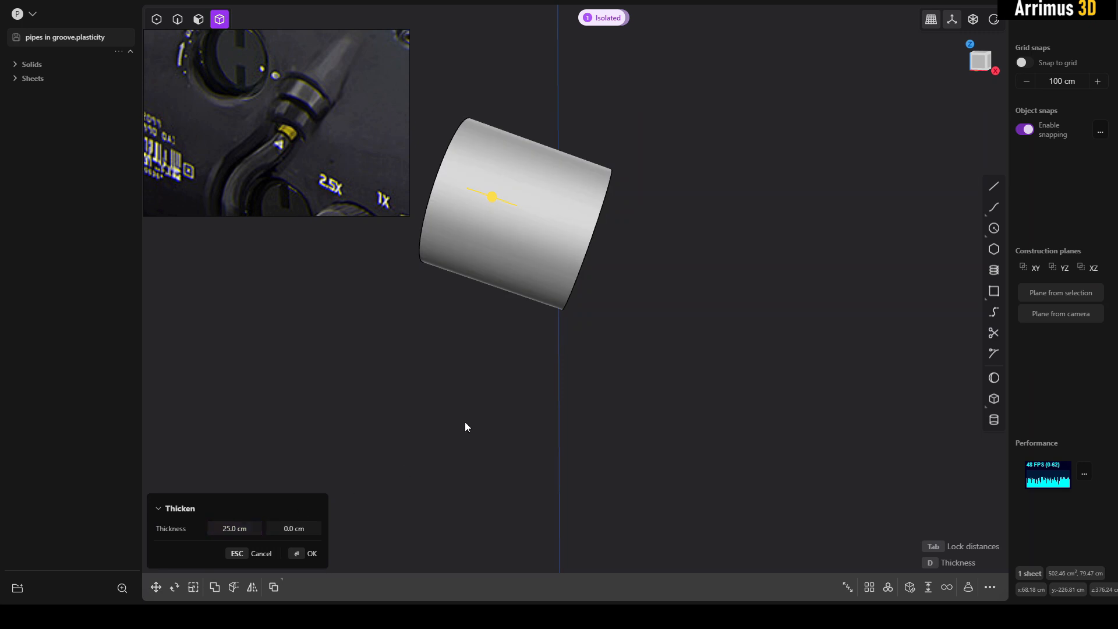
pyautogui.press('Return')
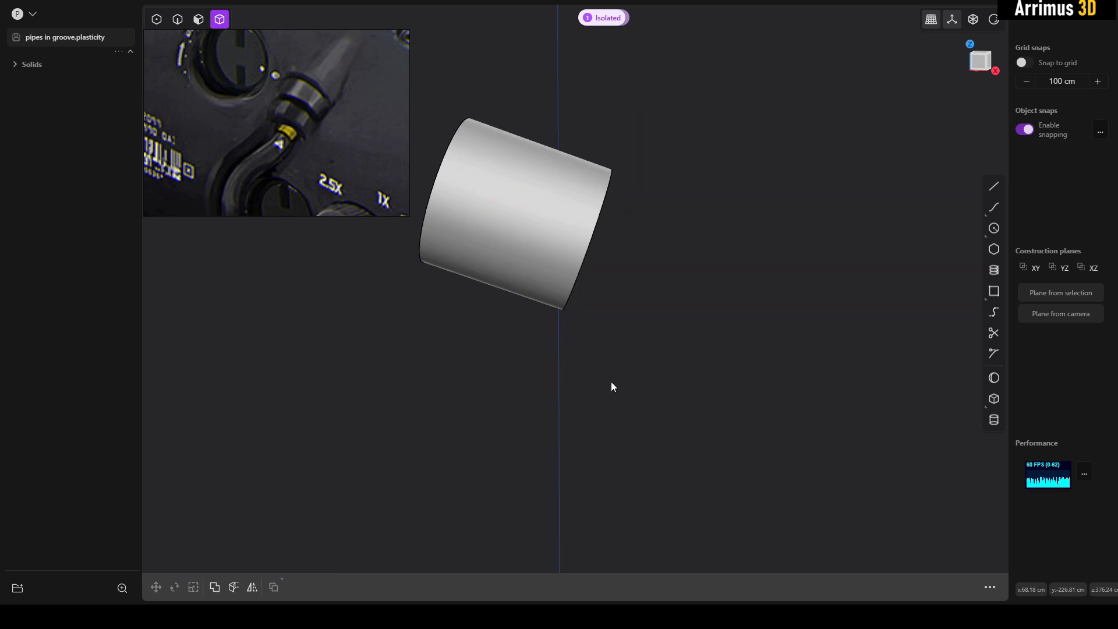
# Bring the pipe back into view and move the new cylinder along its axis so it overlaps the pipe's end
pyautogui.moveTo(610, 382); pyautogui.dragTo(579, 381, button='middle')
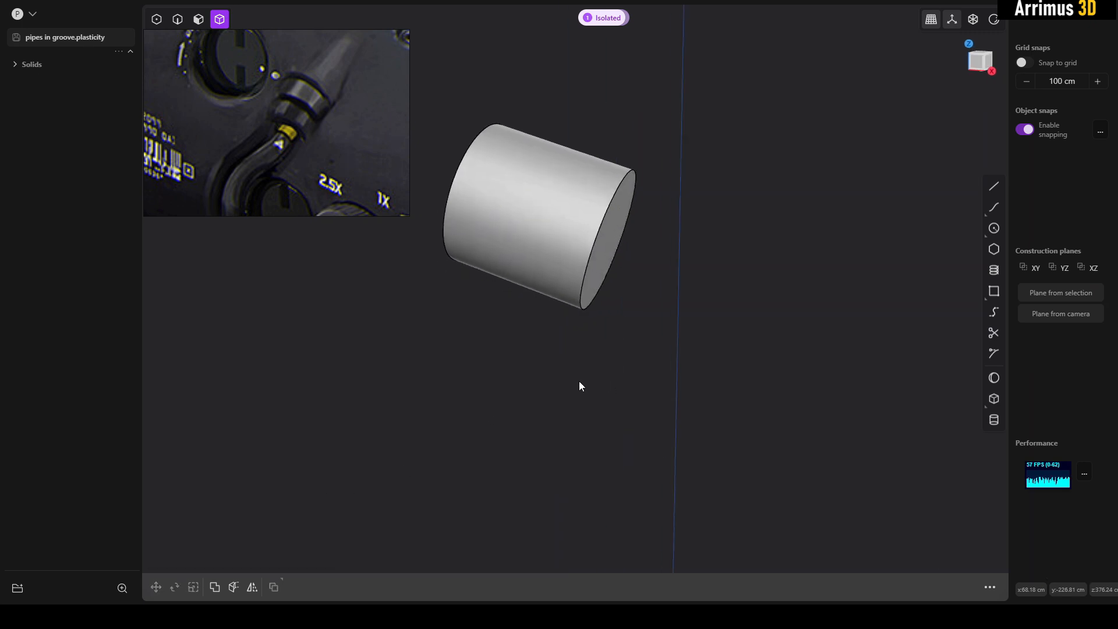
pyautogui.keyDown('shift'); pyautogui.moveTo(598, 330); pyautogui.dragTo(585, 362, button='middle'); pyautogui.keyUp('shift')
pyautogui.press('/')
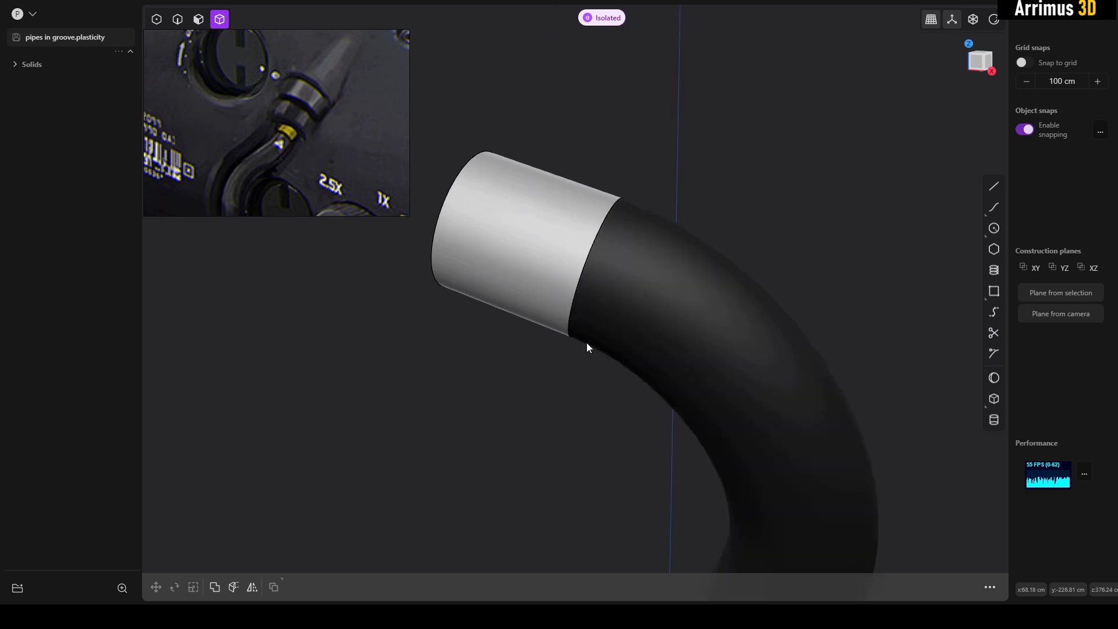
pyautogui.click(550, 252)
pyautogui.moveTo(588, 292); pyautogui.dragTo(470, 231, button='middle')
pyautogui.press('g')
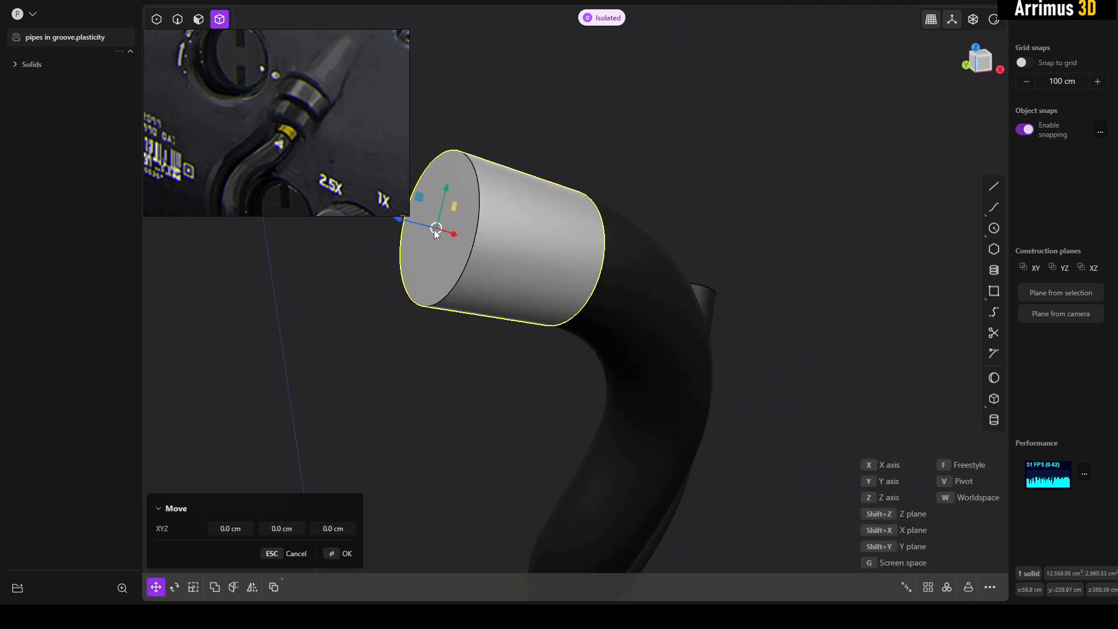
pyautogui.moveTo(435, 230); pyautogui.dragTo(551, 256)
pyautogui.rightClick(659, 163)
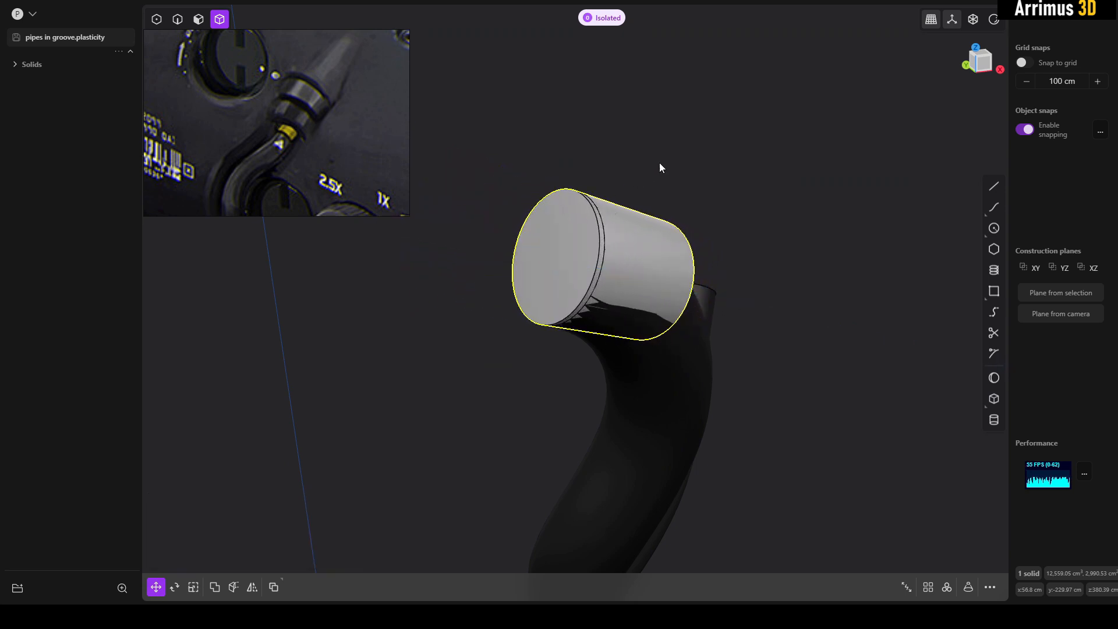
# Offset the cylinder's side face outward by about 0.5 cm so it encloses the pipe
pyautogui.press('3')
pyautogui.click(653, 252)
pyautogui.press('d')
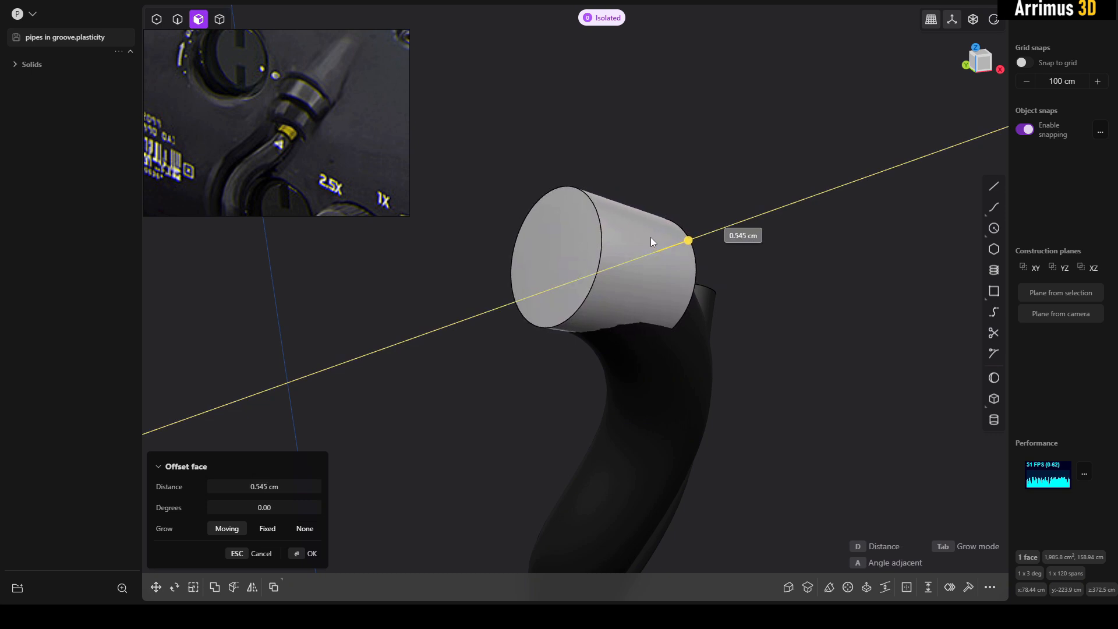
pyautogui.click(651, 236)
# Offset the cylinder's end face on the pipe side inward to shorten the cylinder into a narrow collar ring
pyautogui.moveTo(709, 228); pyautogui.dragTo(669, 232, button='middle')
pyautogui.keyDown('shift'); pyautogui.moveTo(811, 274); pyautogui.dragTo(648, 248, button='middle'); pyautogui.keyUp('shift')
pyautogui.click(672, 241)
pyautogui.press('d')
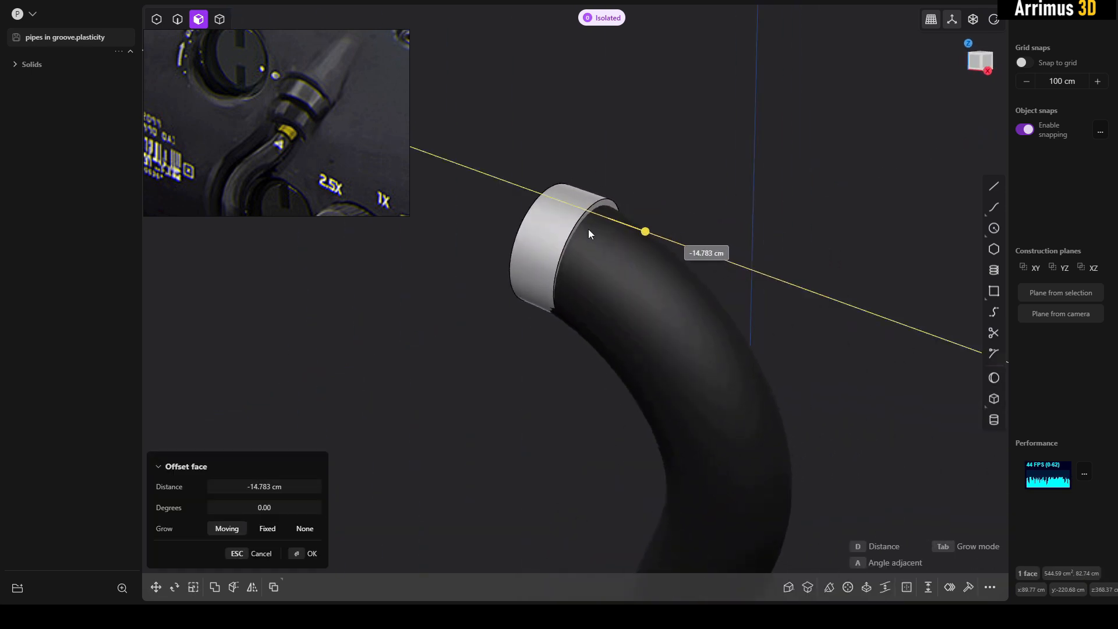
pyautogui.click(584, 227)
pyautogui.rightClick(634, 203)
# Offset the collar ring's outer side face outward to make the ring thicker than the pipe
pyautogui.click(553, 214)
pyautogui.press('d')
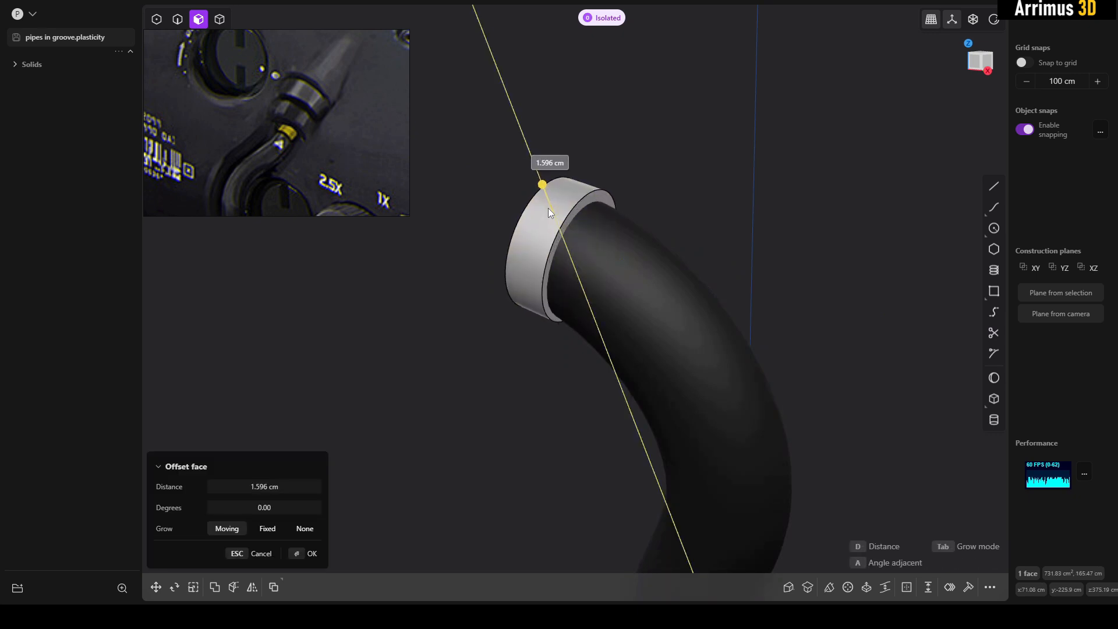
pyautogui.click(544, 197)
pyautogui.rightClick(658, 201)
# Leave isolation and give the collar ring a material with the grey color RGB 161, 161, 161
pyautogui.click(683, 201)
pyautogui.press('/')
pyautogui.moveTo(682, 202); pyautogui.dragTo(605, 214, button='middle')
pyautogui.press('4')
pyautogui.click(583, 209)
pyautogui.press('m')
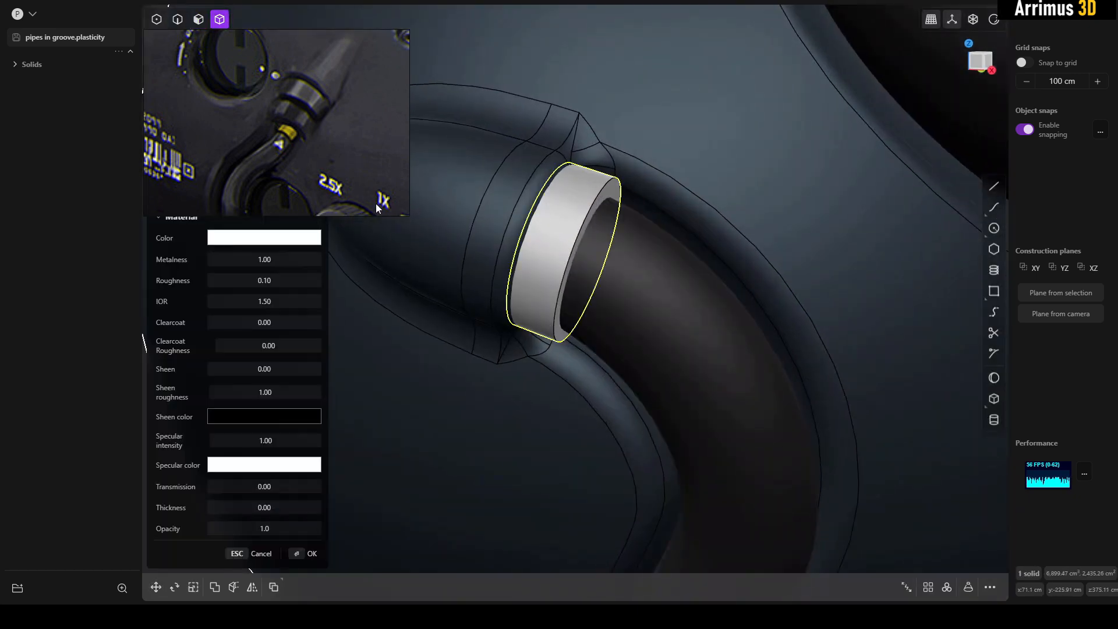
pyautogui.click(302, 239)
pyautogui.click(216, 276)
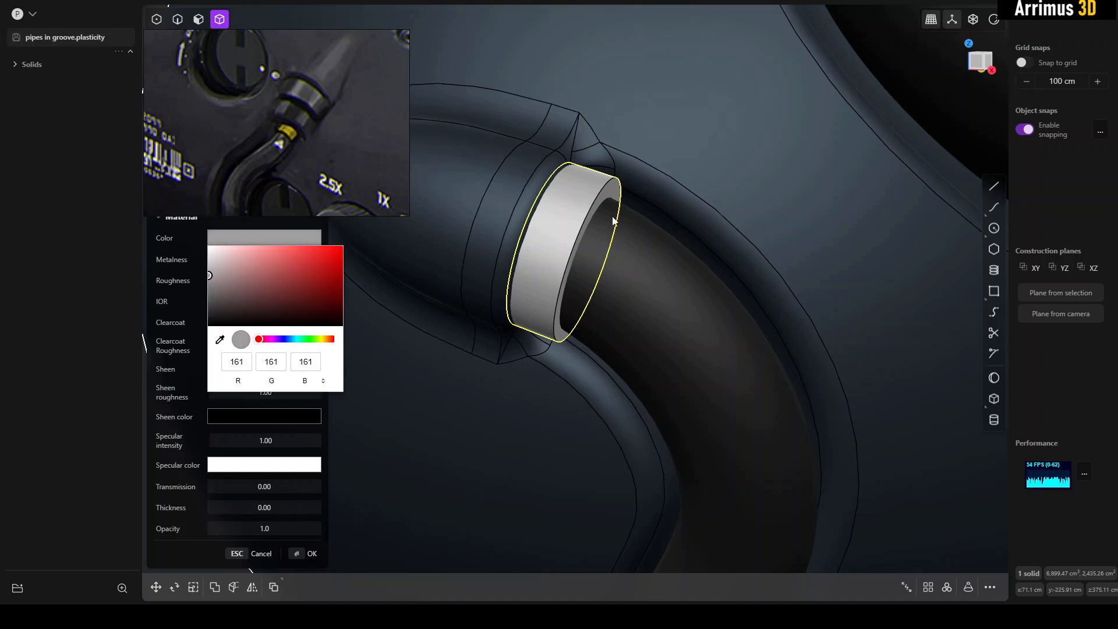
pyautogui.press('Return')
pyautogui.press('Escape')
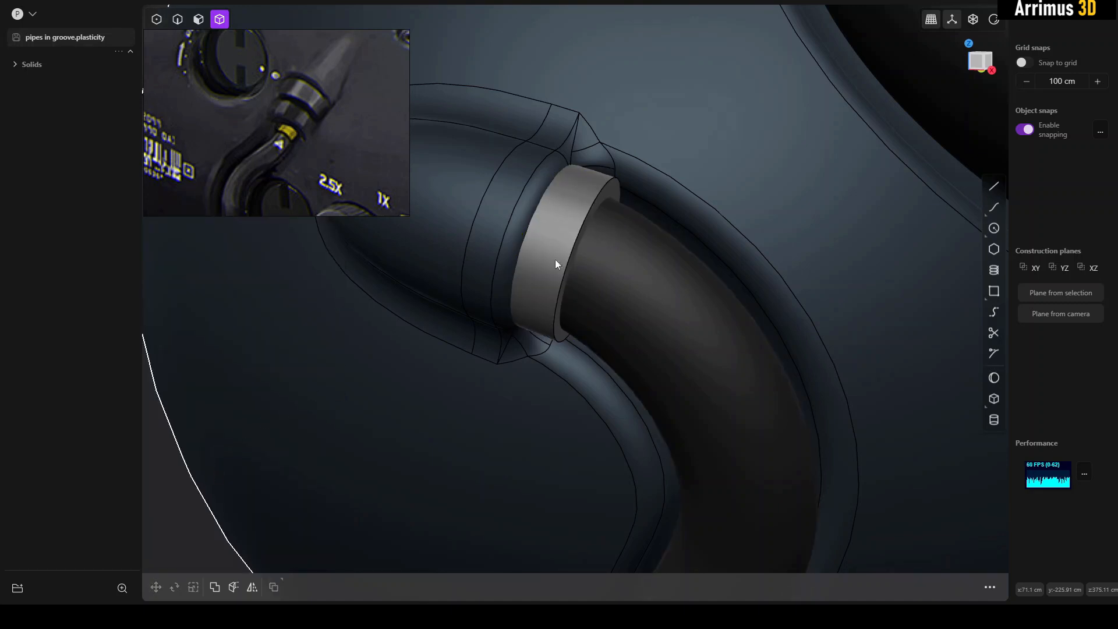
# Offset the pipe's side face outward by 0.013 cm
pyautogui.keyDown('shift'); pyautogui.moveTo(667, 288); pyautogui.dragTo(585, 210, button='middle'); pyautogui.keyUp('shift')
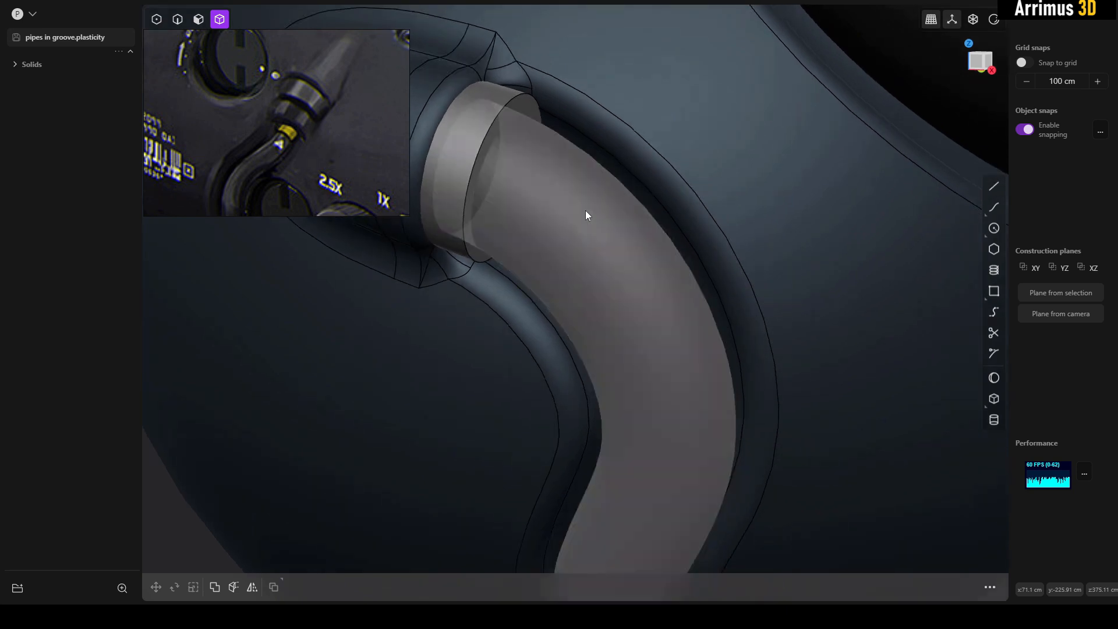
pyautogui.press('3')
pyautogui.click(575, 206)
pyautogui.press('o')
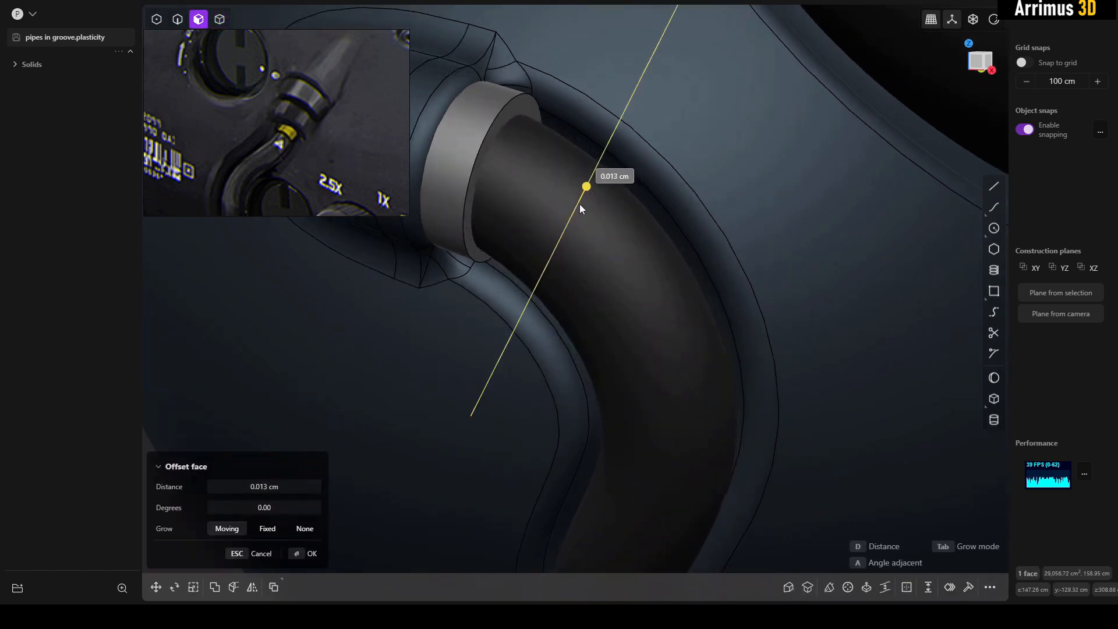
pyautogui.click(578, 204)
pyautogui.keyDown('shift'); pyautogui.moveTo(570, 203); pyautogui.dragTo(695, 139, button='middle'); pyautogui.keyUp('shift')
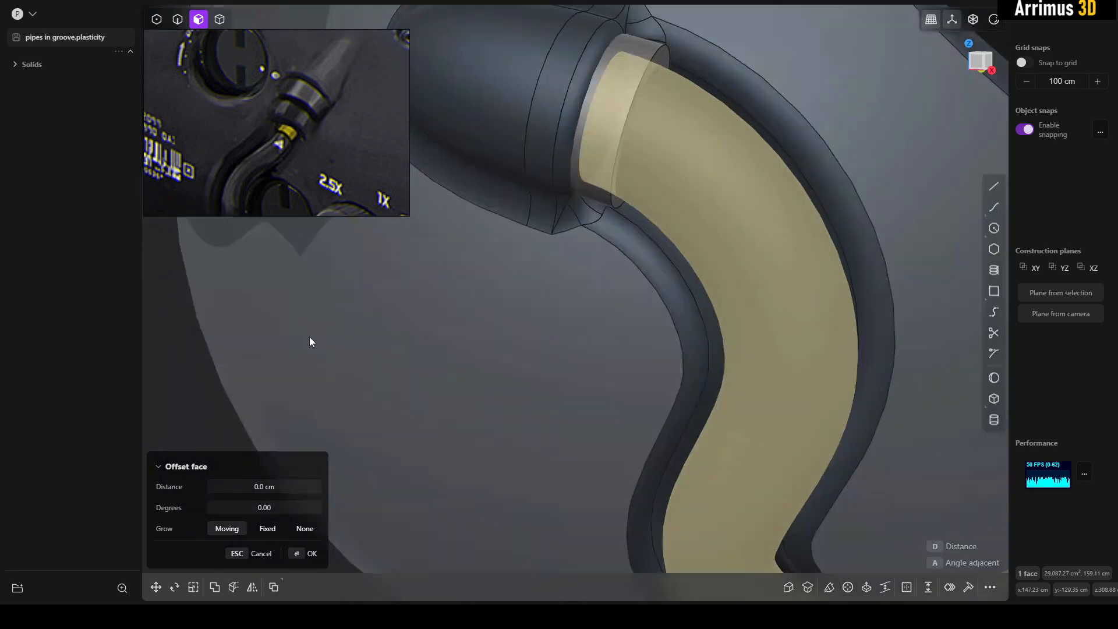
pyautogui.scroll(-1, 309, 336)
pyautogui.click(211, 355)
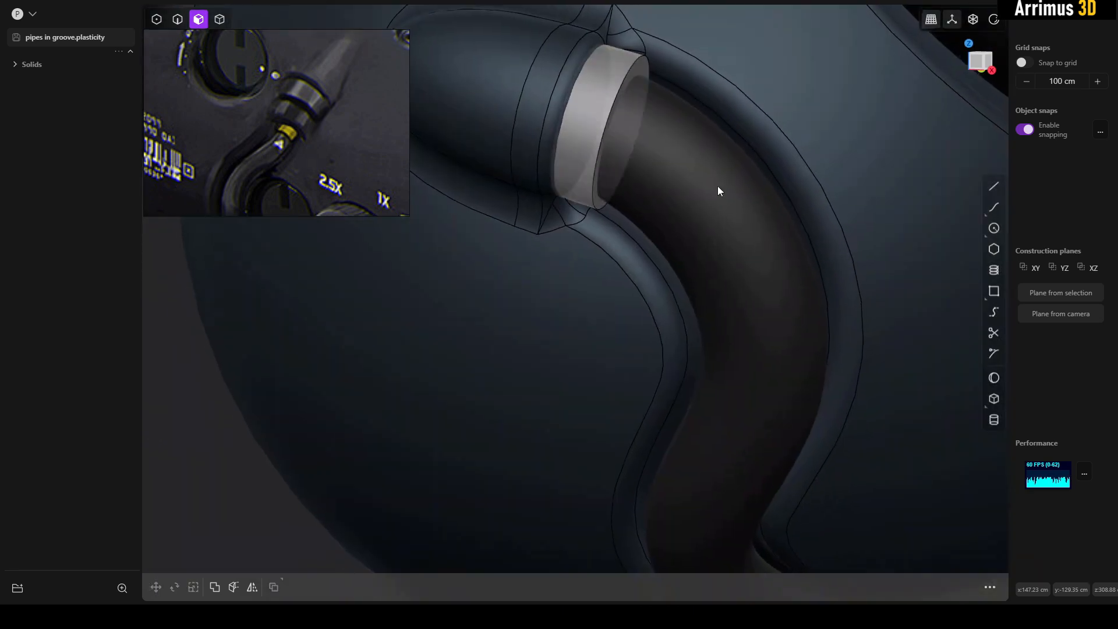
# Offset the pipe's side face slightly inward to make the pipe thinner than the collar ring
pyautogui.moveTo(718, 186); pyautogui.dragTo(664, 264, button='middle')
pyautogui.scroll(-4, 655, 238)
pyautogui.scroll(-3, 678, 271)
pyautogui.keyDown('shift'); pyautogui.moveTo(783, 300); pyautogui.dragTo(669, 265, button='middle'); pyautogui.keyUp('shift')
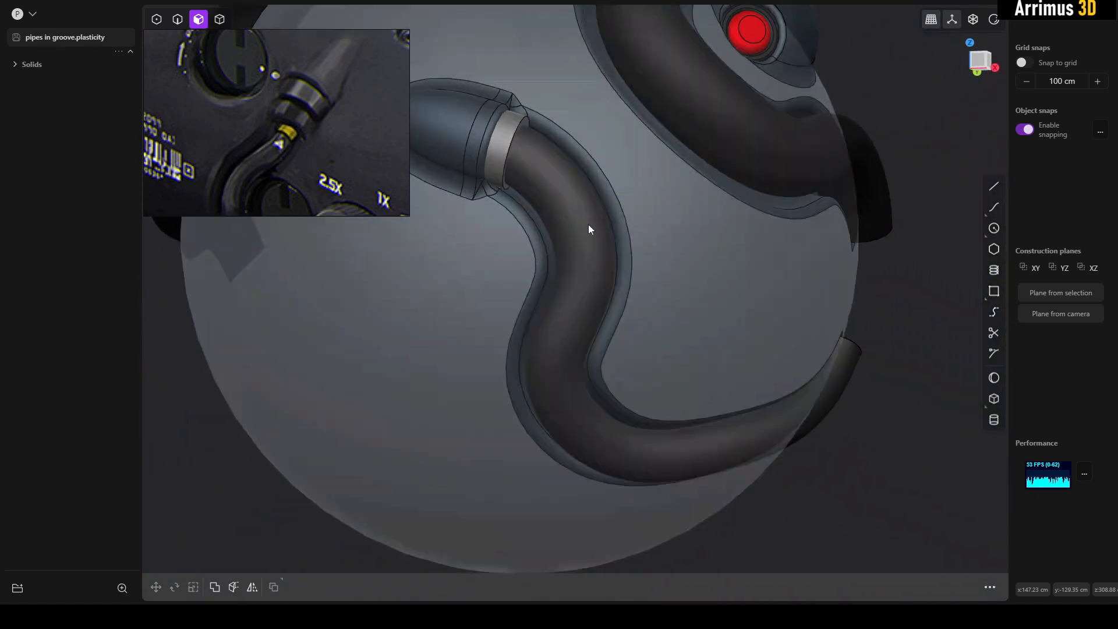
pyautogui.moveTo(591, 229)
pyautogui.mouseDown(button='middle')
pyautogui.moveTo(646, 264)
pyautogui.moveTo(577, 227)
pyautogui.moveTo(591, 230)
pyautogui.mouseUp(button='middle')
pyautogui.scroll(5, 577, 227)
pyautogui.scroll(3, 609, 228)
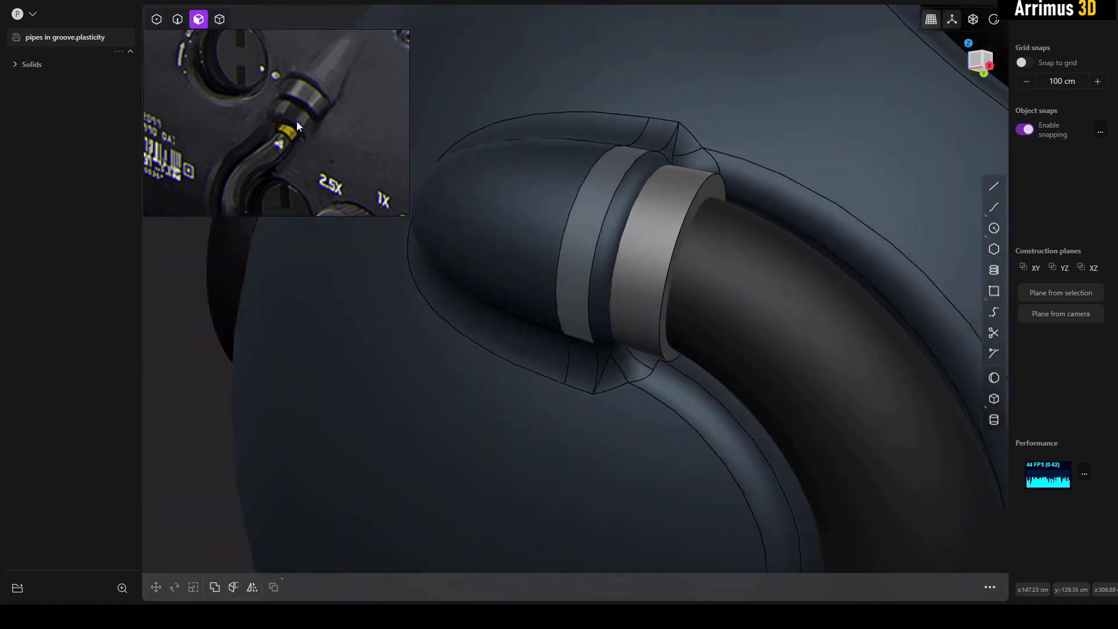
pyautogui.keyDown('shift'); pyautogui.moveTo(662, 274); pyautogui.dragTo(511, 178, button='middle'); pyautogui.keyUp('shift')
pyautogui.click(609, 213)
pyautogui.press('d')
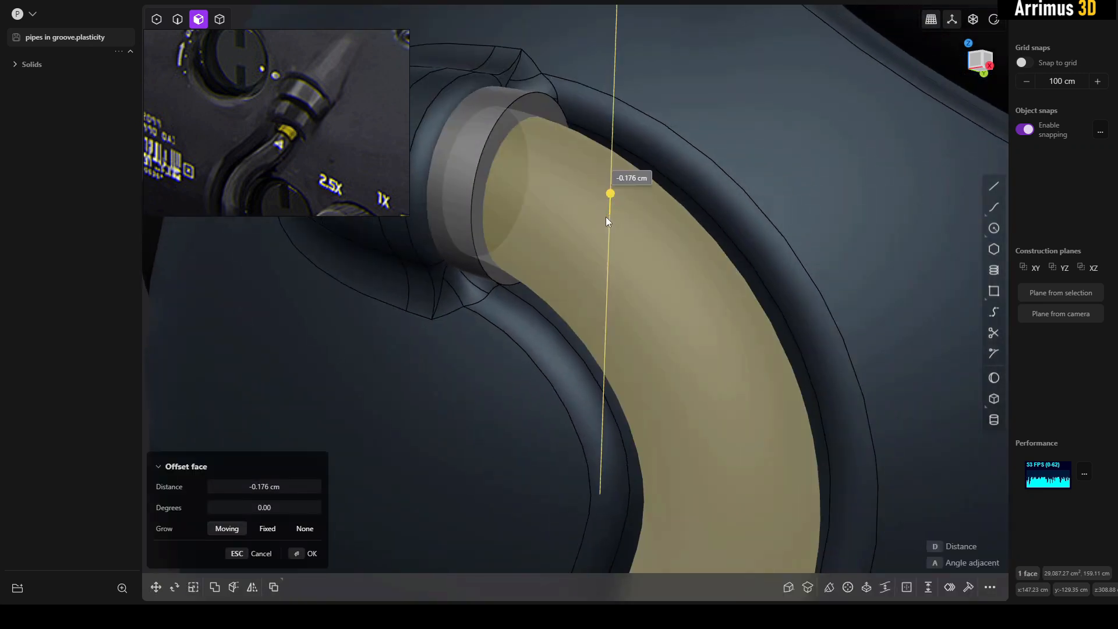
pyautogui.click(604, 219)
pyautogui.rightClick(628, 195)
# Duplicate the collar ring and move the copy along the pipe by about 7.6, 5.2 and -6.2 cm in X, Y and Z
pyautogui.press('4')
pyautogui.click(518, 121)
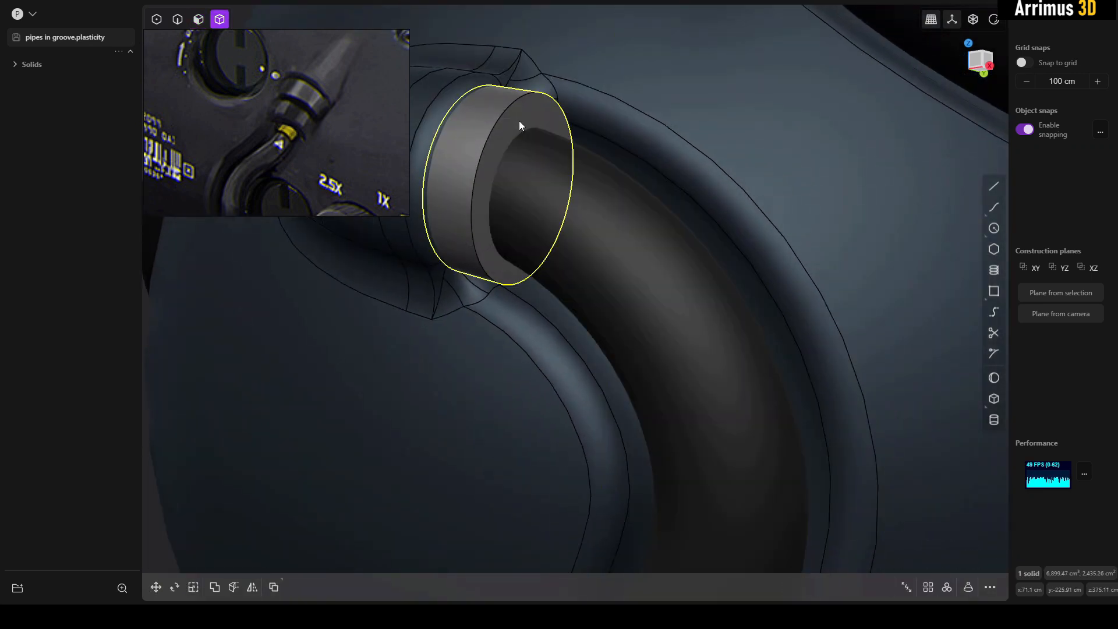
pyautogui.keyDown('shift'); pyautogui.moveTo(527, 141); pyautogui.dragTo(569, 158, button='middle'); pyautogui.keyUp('shift')
pyautogui.press('g')
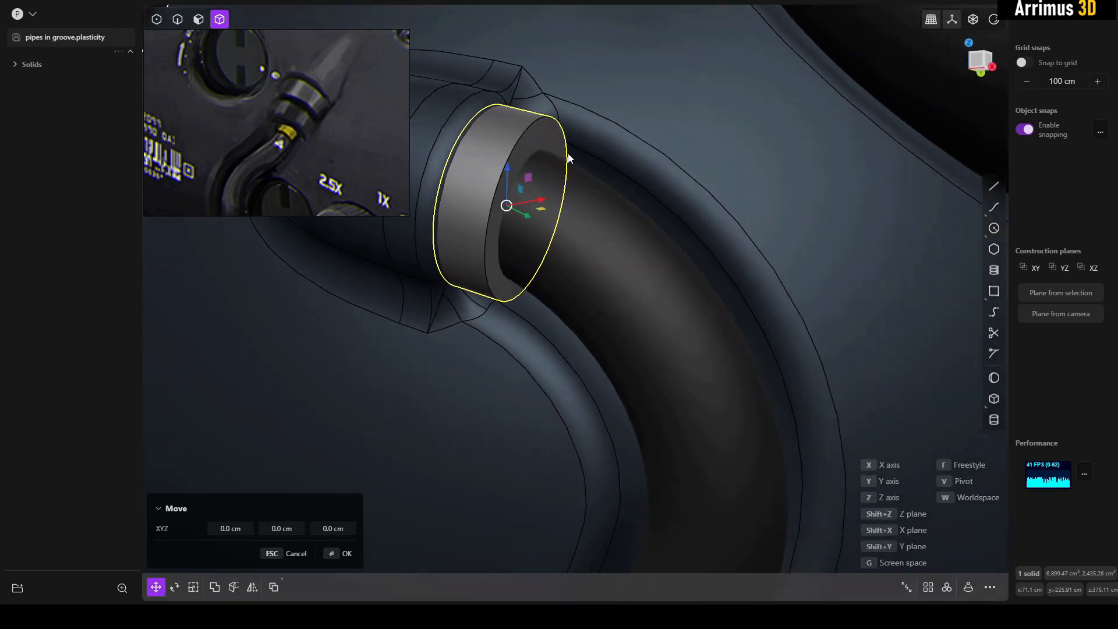
pyautogui.press('g')
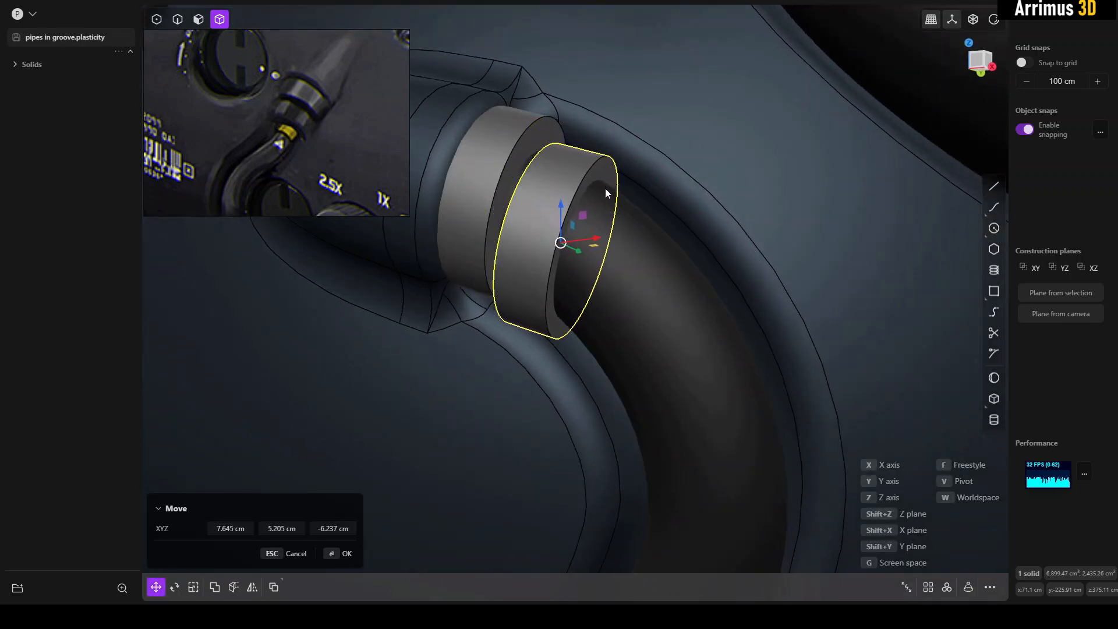
pyautogui.click(609, 186)
# Rotate the ring copy in the view plane and about the Z axis to follow the pipe's bend
pyautogui.press('r')
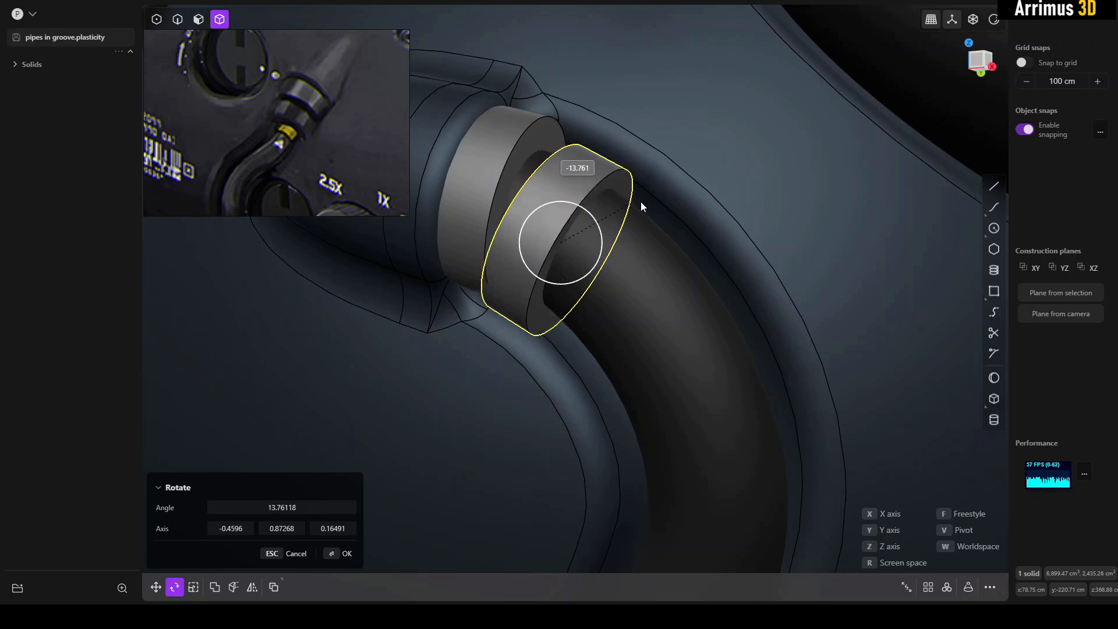
pyautogui.click(652, 195)
pyautogui.moveTo(602, 198); pyautogui.dragTo(601, 205, button='middle')
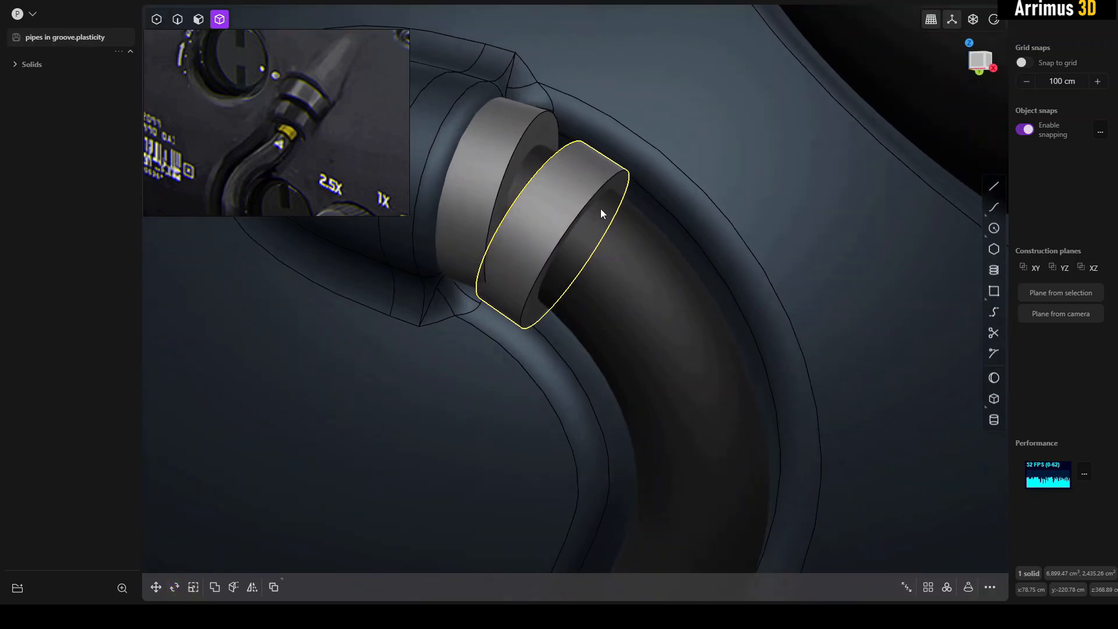
pyautogui.press('r')
pyautogui.press('z')
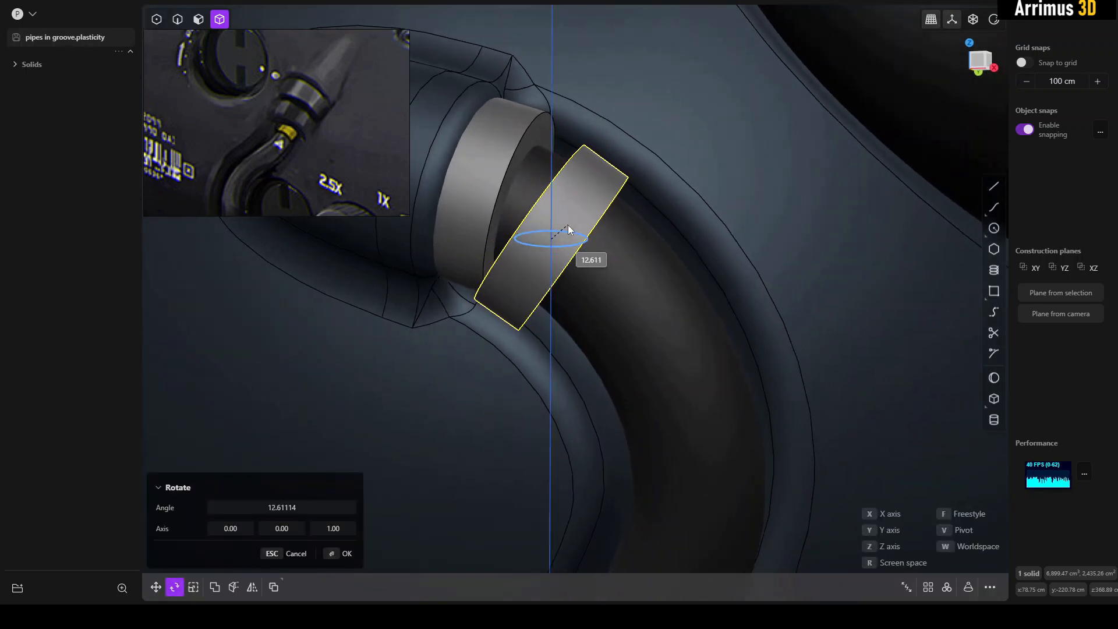
pyautogui.click(623, 220)
# Fine-tune the ring copy's rotation square to the pipe and move it back against the original collar ring
pyautogui.moveTo(589, 211)
pyautogui.mouseDown(button='middle')
pyautogui.moveTo(602, 222)
pyautogui.moveTo(599, 208)
pyautogui.mouseUp(button='middle')
pyautogui.press('r')
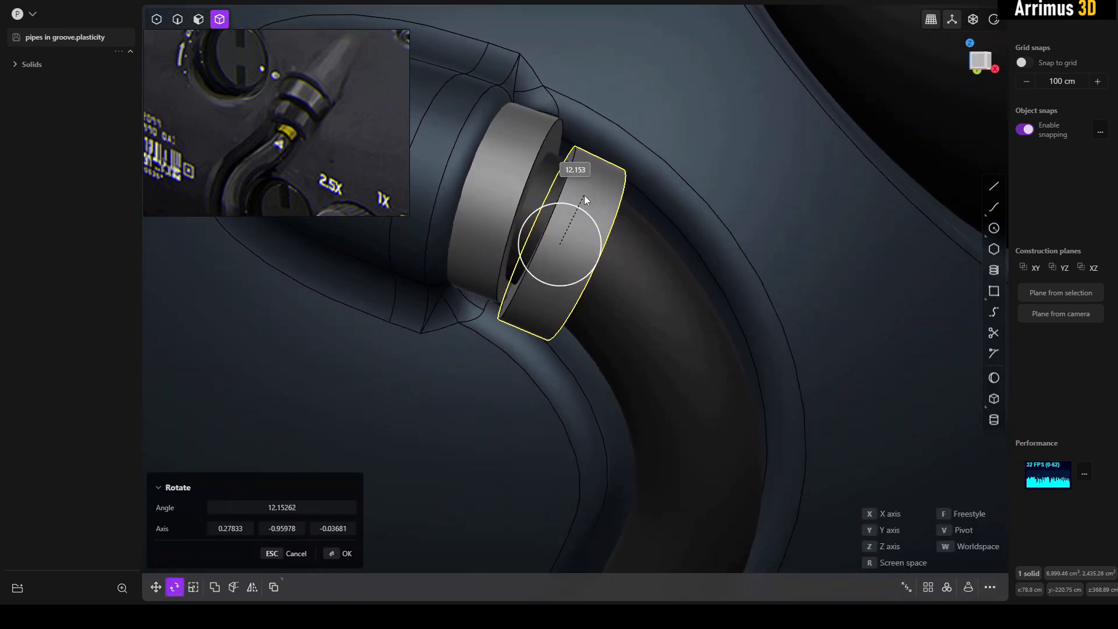
pyautogui.click(588, 223)
pyautogui.press('r')
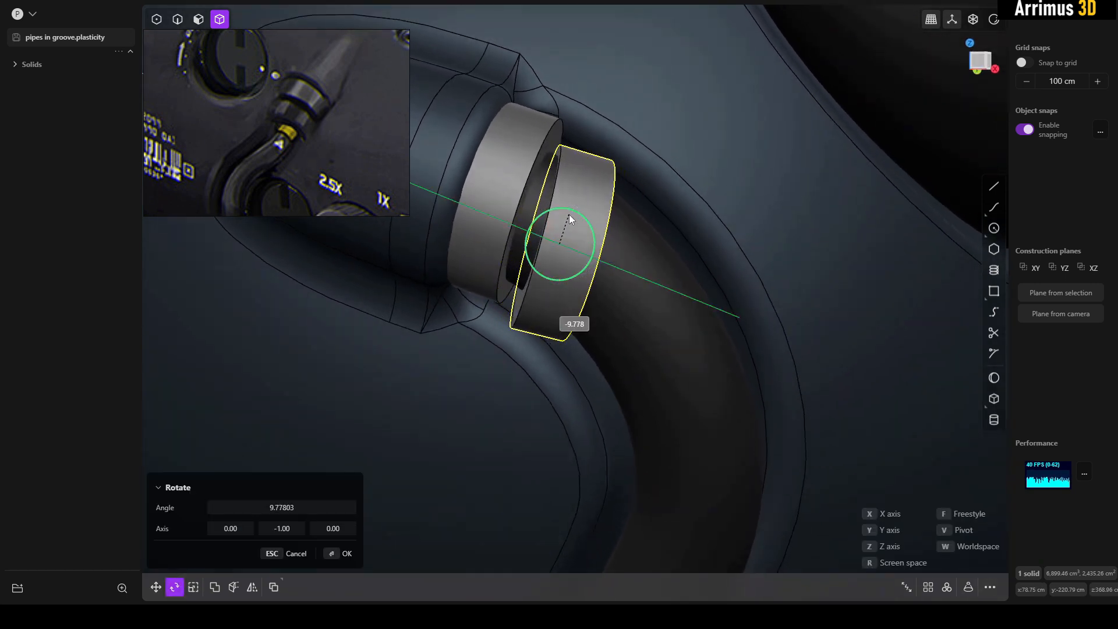
pyautogui.press('z')
pyautogui.moveTo(563, 235); pyautogui.dragTo(611, 222)
pyautogui.press('g')
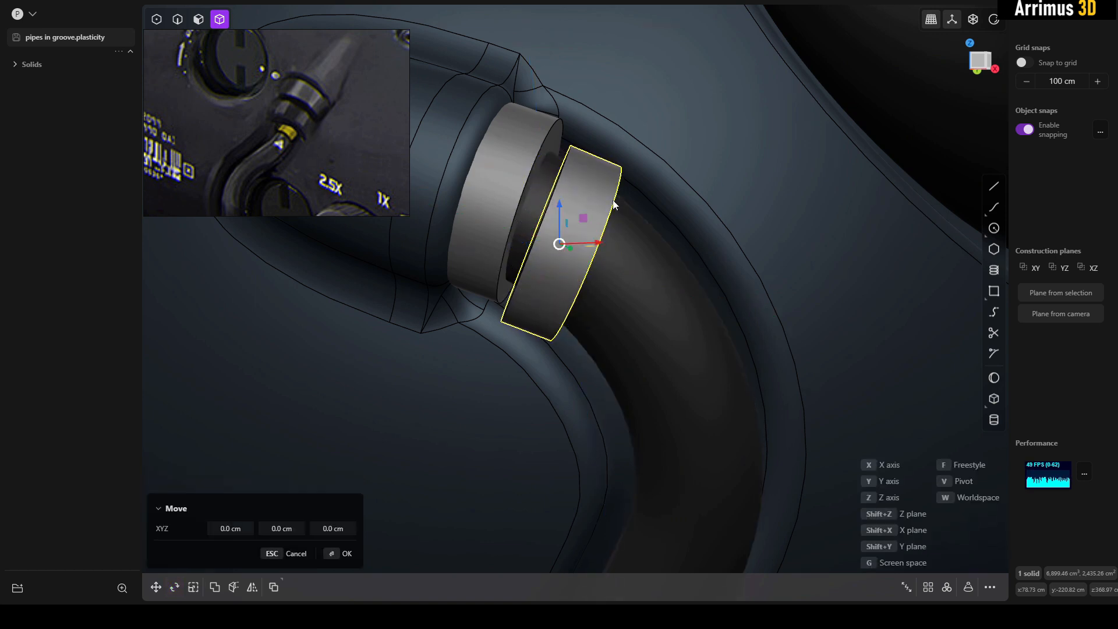
pyautogui.click(600, 189)
# Isolate the pipe with the ring copy and slice the pipe using the ring as the Boolean tool
pyautogui.keyDown('shift'); pyautogui.click(609, 236); pyautogui.keyUp('shift')
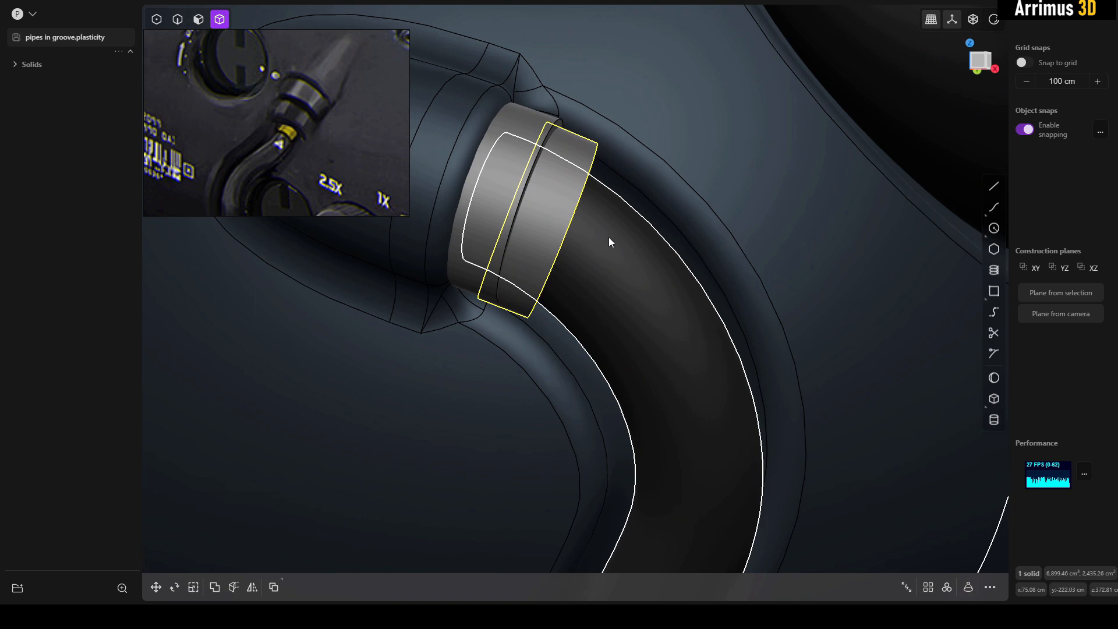
pyautogui.press('/')
pyautogui.moveTo(656, 214); pyautogui.dragTo(676, 274, button='middle')
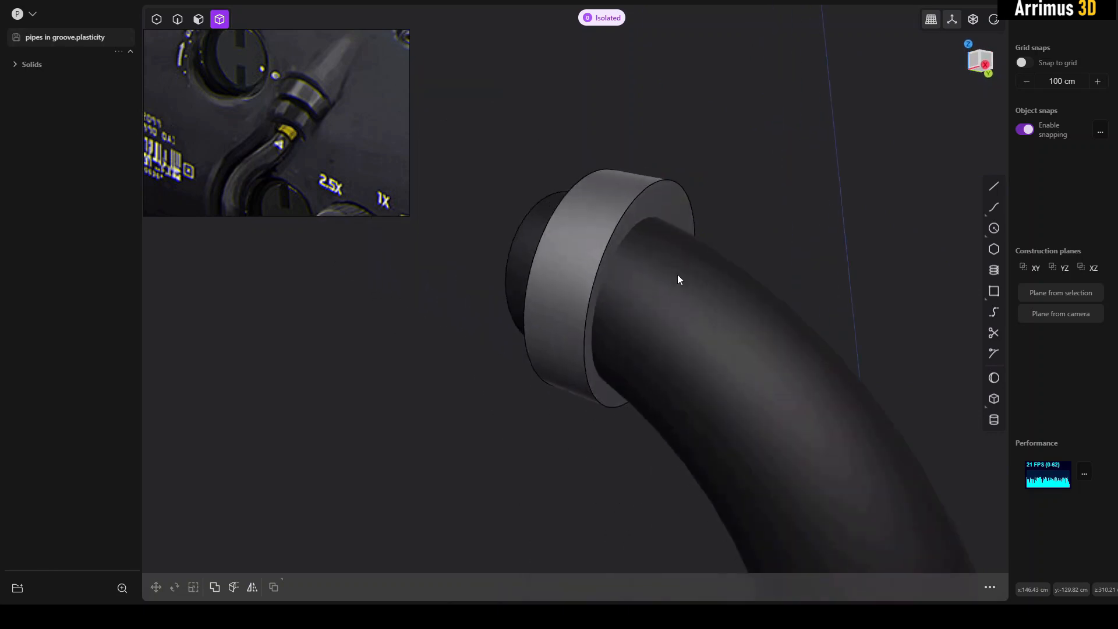
pyautogui.click(676, 275)
pyautogui.keyDown('shift'); pyautogui.click(635, 205); pyautogui.keyUp('shift')
pyautogui.moveTo(703, 231); pyautogui.dragTo(697, 222, button='middle')
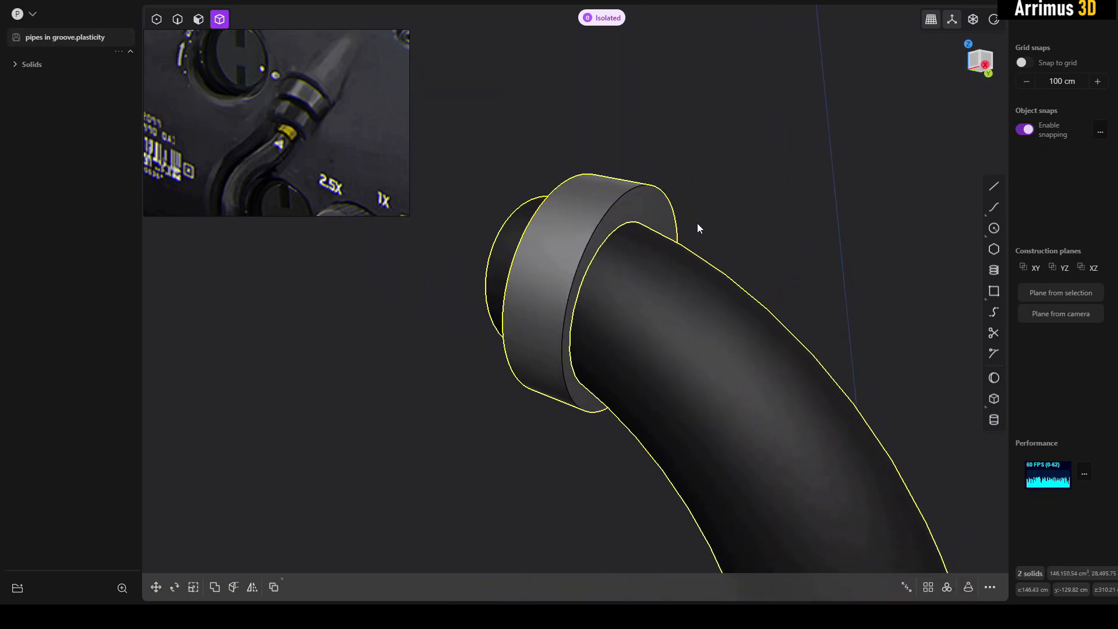
pyautogui.press('q')
pyautogui.hotkey('shift', 'q')
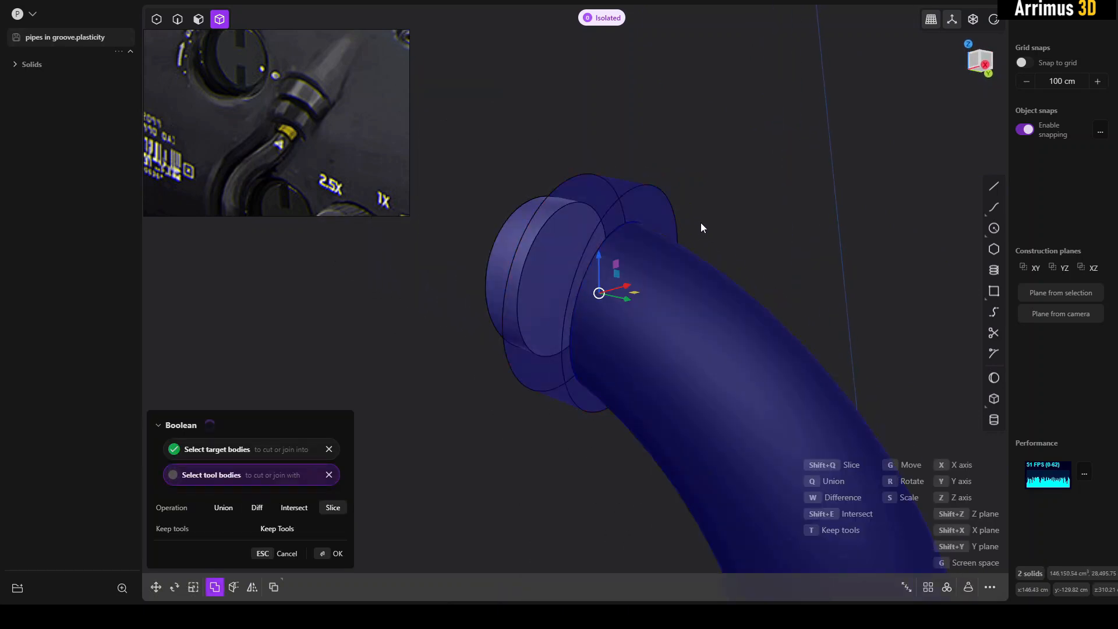
pyautogui.press('Return')
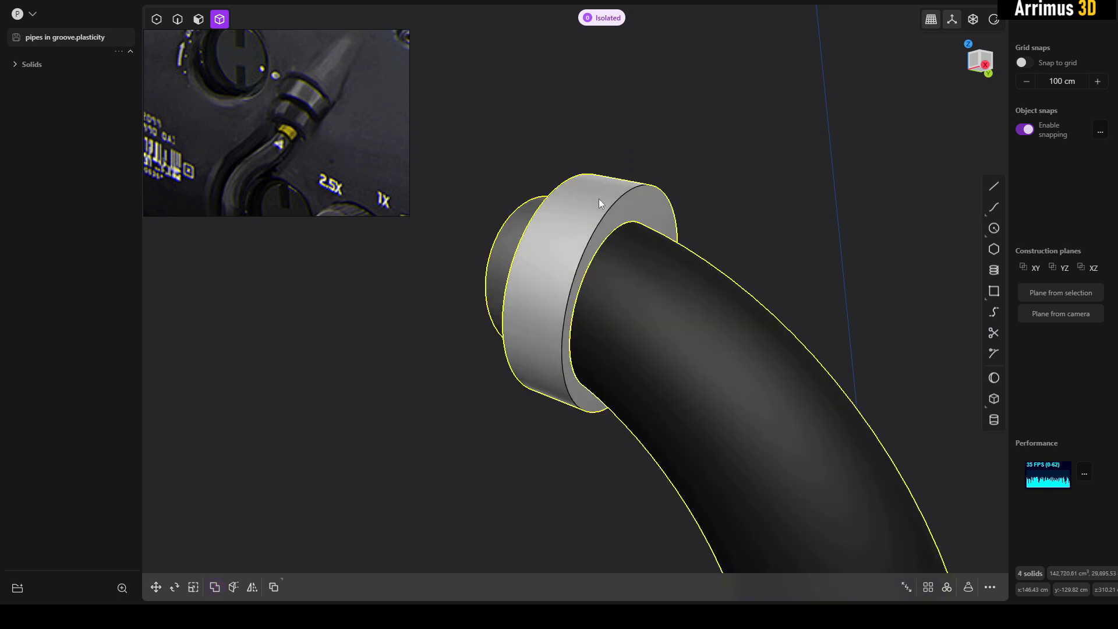
# Delete the short cut-off pipe stub beyond the ring-shaped section
pyautogui.click(696, 171)
pyautogui.moveTo(637, 198); pyautogui.dragTo(522, 205, button='middle')
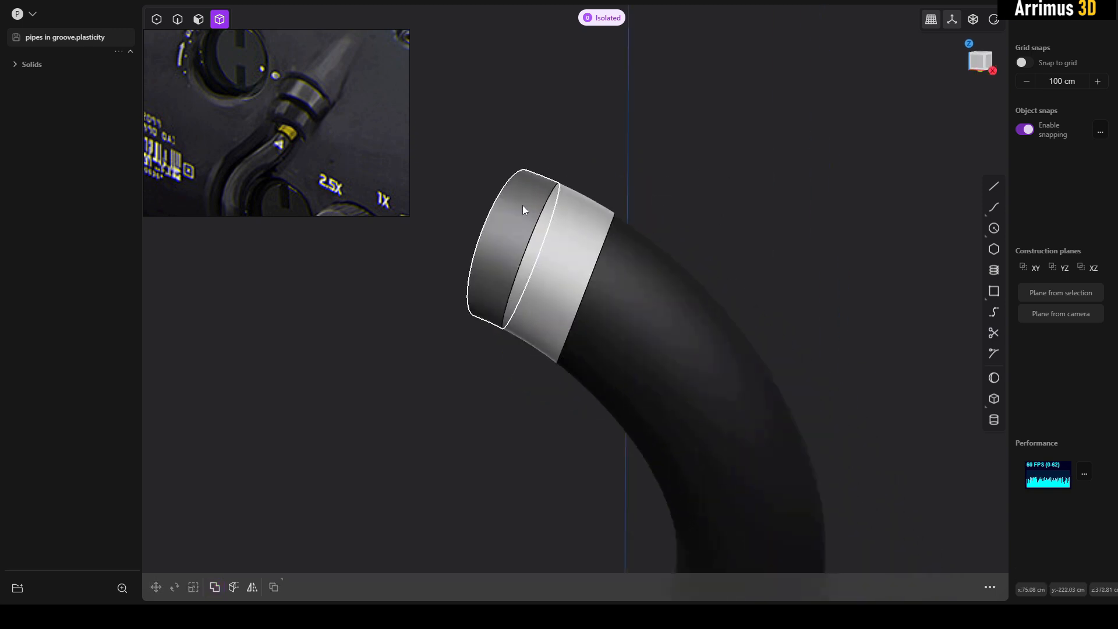
pyautogui.click(523, 205)
pyautogui.press('Delete')
# Give the sliced pipe section a yellow material and leave isolation
pyautogui.click(564, 221)
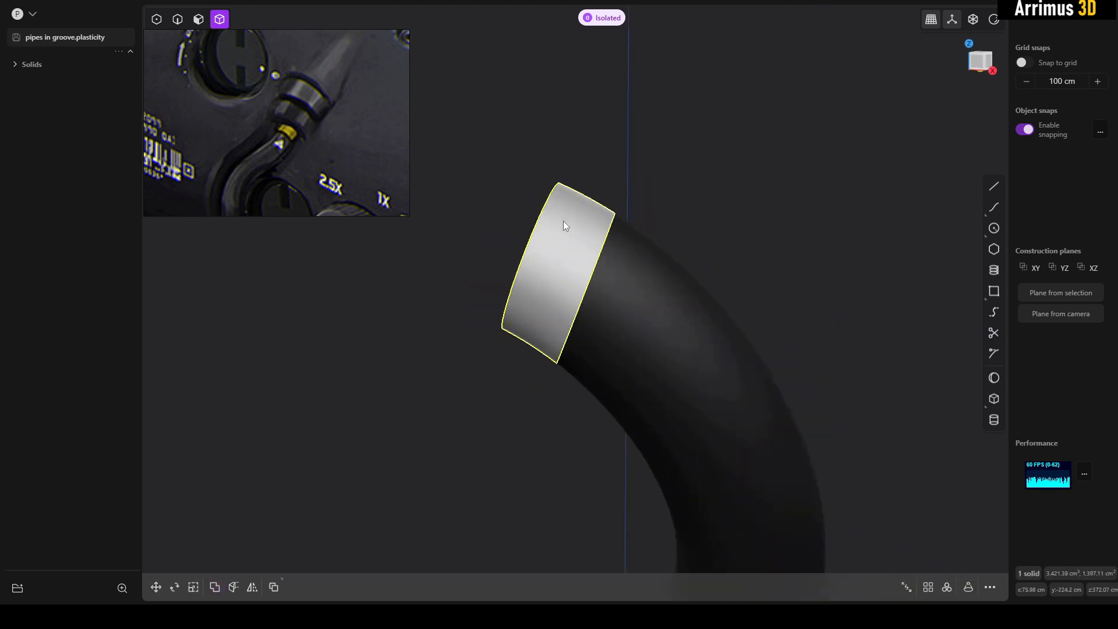
pyautogui.press('m')
pyautogui.click(278, 240)
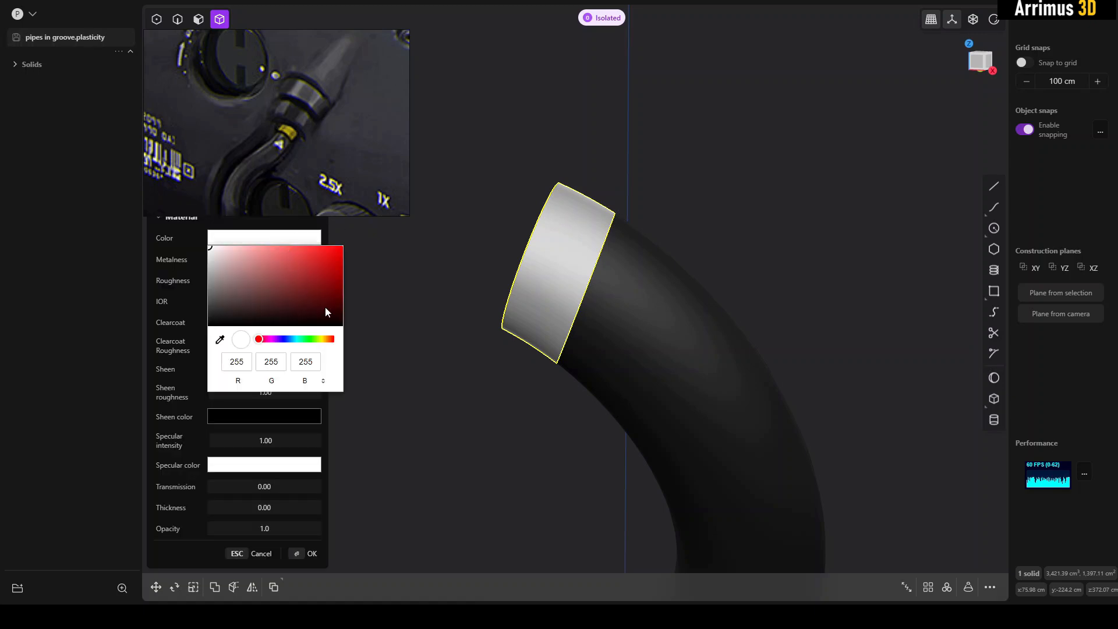
pyautogui.click(322, 339)
pyautogui.moveTo(325, 275); pyautogui.dragTo(375, 246)
pyautogui.rightClick(398, 238)
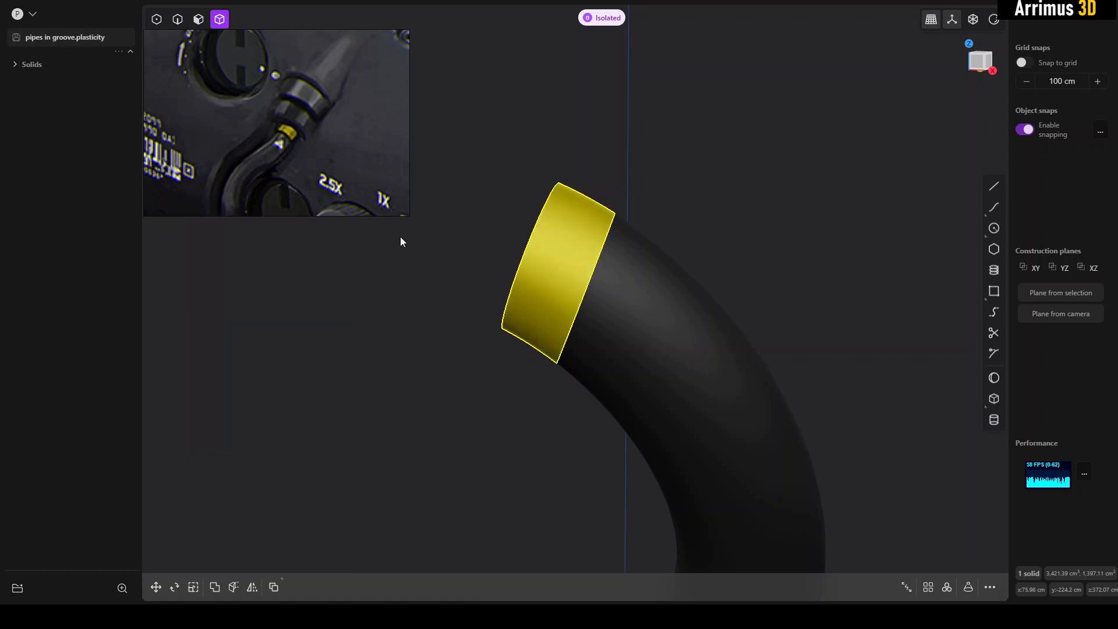
pyautogui.click(401, 238)
pyautogui.press('/')
# Isolate the yellow band and chamfer both of its circular edges slightly
pyautogui.moveTo(457, 270); pyautogui.dragTo(520, 270, button='middle')
pyautogui.scroll(1, 558, 256)
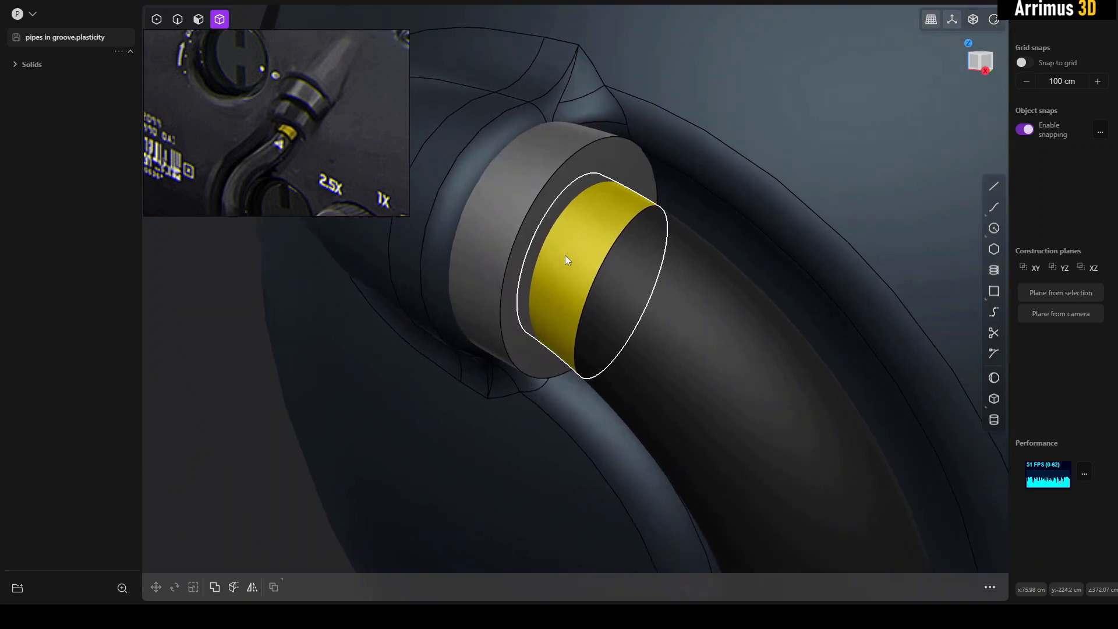
pyautogui.click(565, 256)
pyautogui.press('/')
pyautogui.hotkey('ctrl', '2')
pyautogui.press('b')
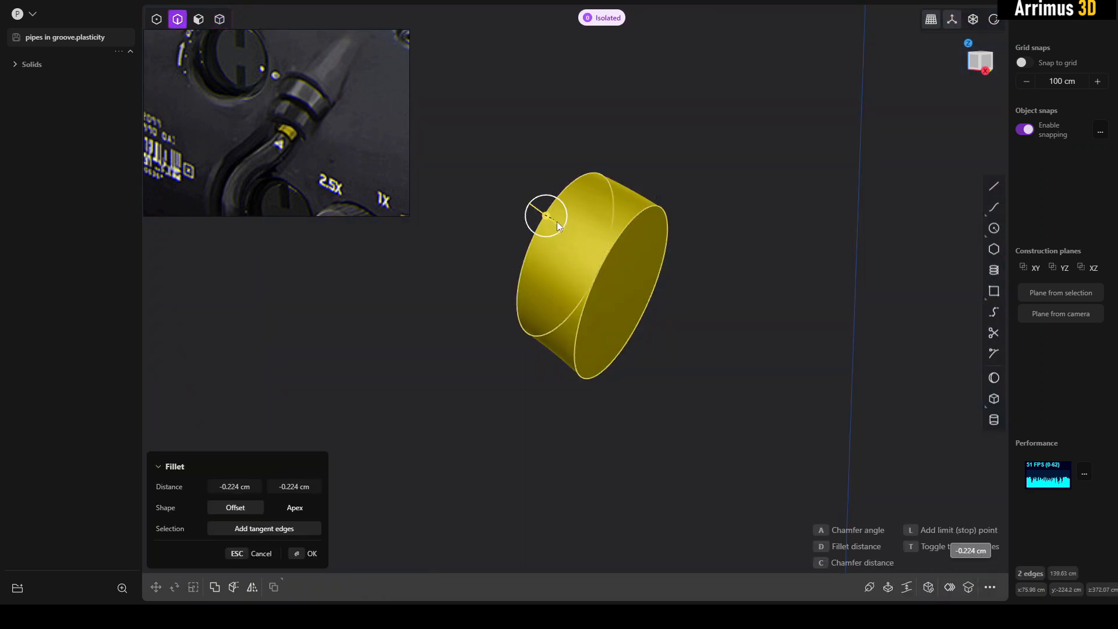
pyautogui.click(573, 219)
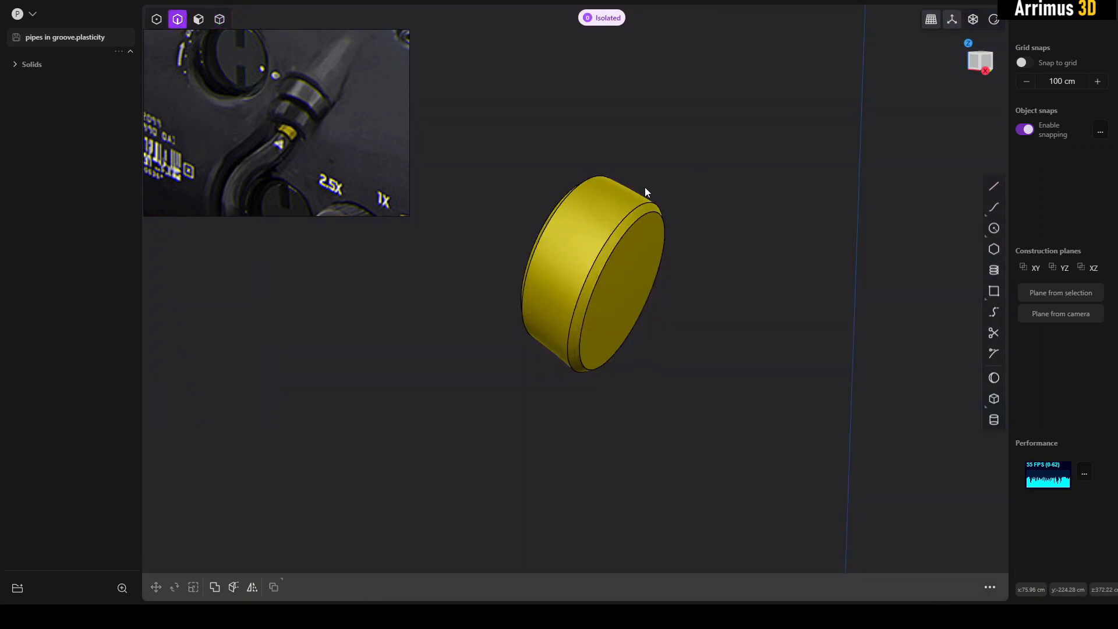
# Leave isolation and fillet the black pipe's end edge beside the yellow band by about 3.4 cm
pyautogui.press('/')
pyautogui.click(631, 237)
pyautogui.press('b')
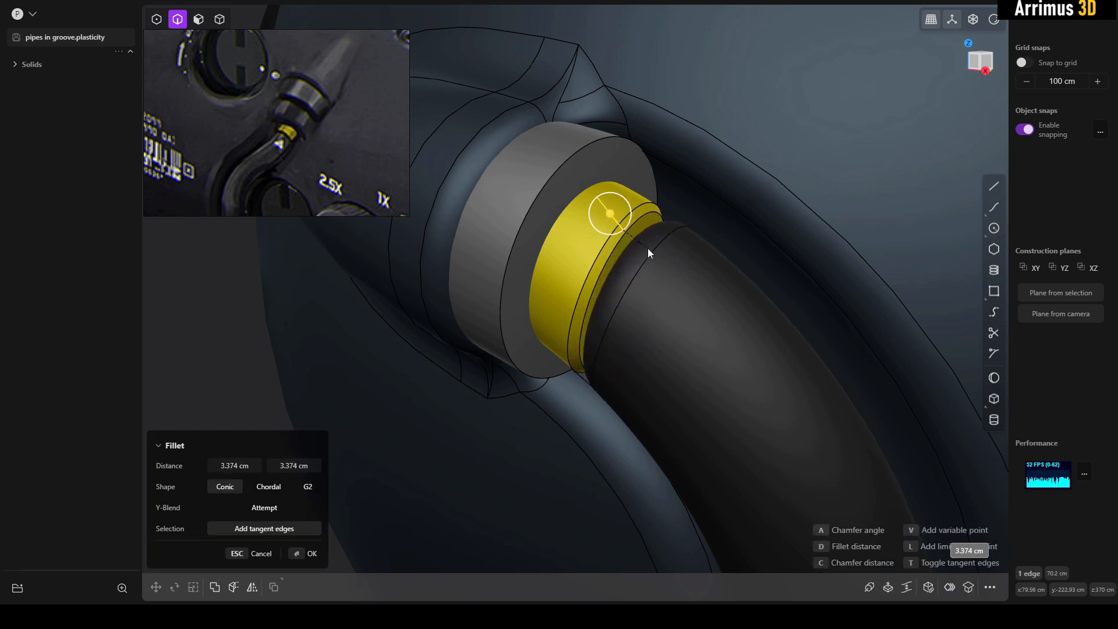
# Chamfer the grey collar ring's outer edge on the side facing the yellow band
pyautogui.click(547, 183)
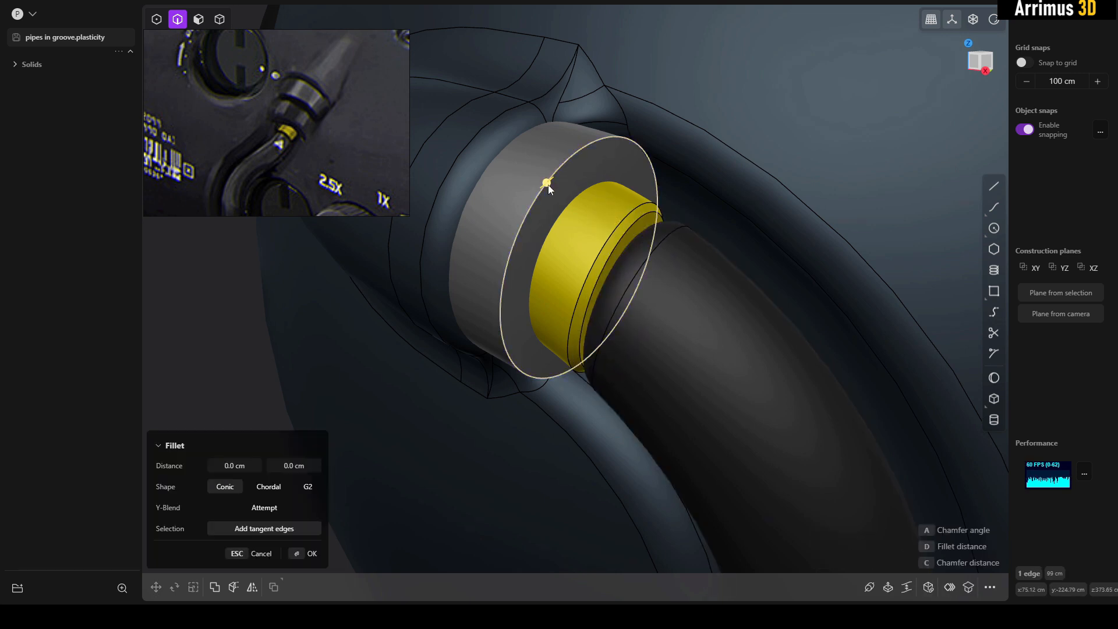
pyautogui.press('c')
pyautogui.click(567, 190)
pyautogui.rightClick(571, 190)
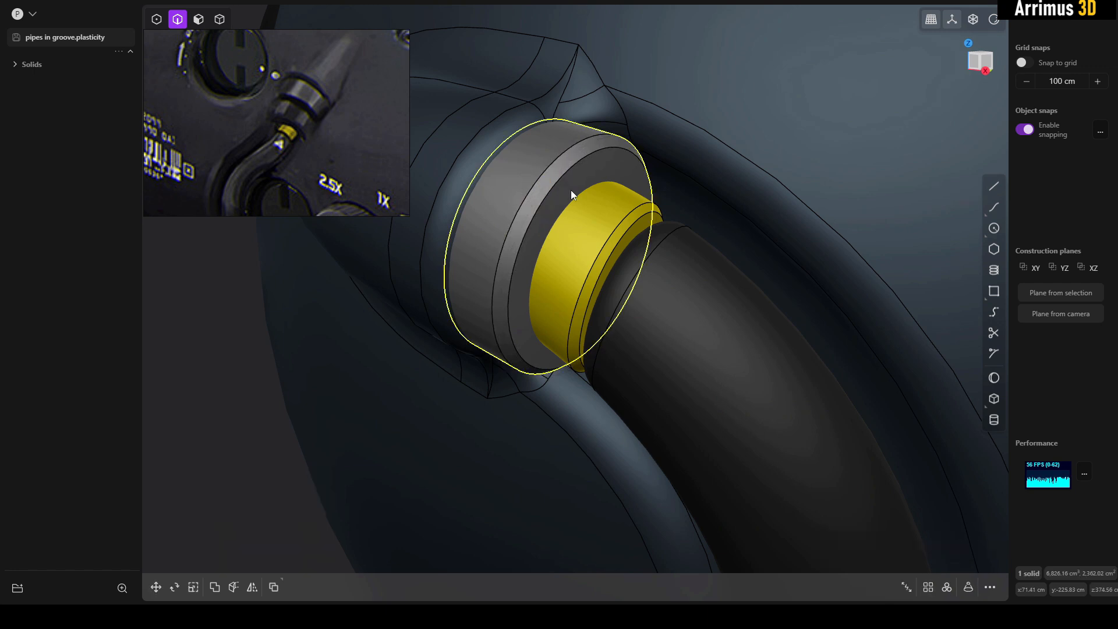
# Hide the edge lines on the model and deselect the collar ring
pyautogui.moveTo(508, 187); pyautogui.dragTo(537, 195, button='middle')
pyautogui.scroll(-4, 537, 194)
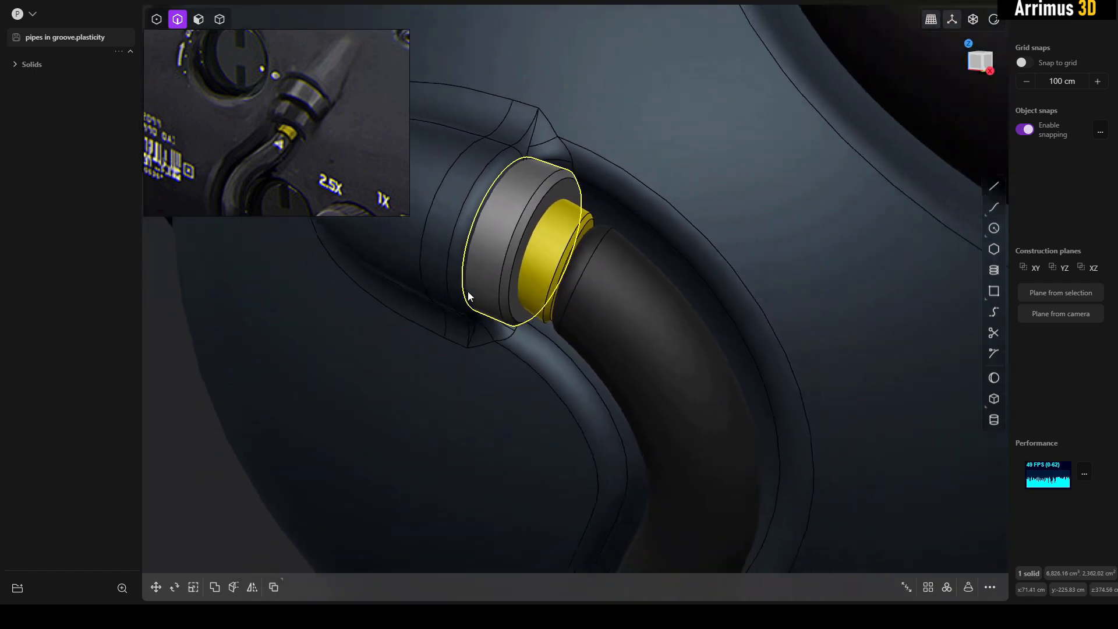
pyautogui.hotkey('alt', 'shift', 'z')
pyautogui.click(208, 451)
# Examine the pipe, connector, collar ring and yellow band on the sphere from several angles
pyautogui.scroll(-3, 349, 418)
pyautogui.moveTo(426, 255); pyautogui.dragTo(573, 290, button='middle')
pyautogui.scroll(1, 482, 297)
pyautogui.scroll(-10, 485, 304)
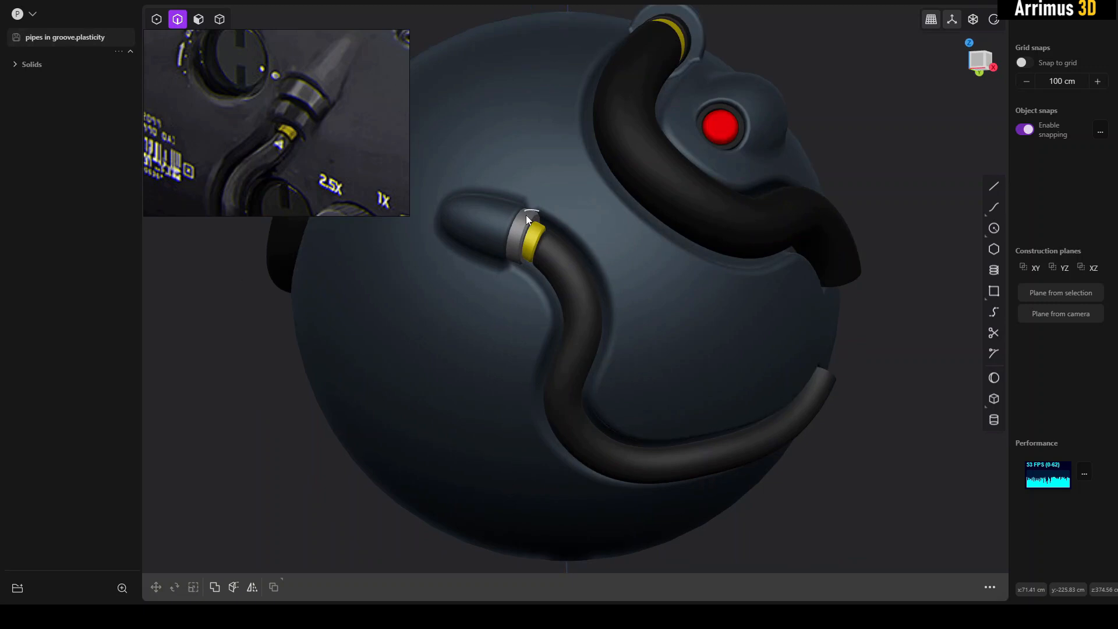
pyautogui.scroll(4, 526, 215)
pyautogui.moveTo(517, 232); pyautogui.dragTo(610, 306, button='middle')
pyautogui.scroll(-2, 484, 289)
# Enlarge the scope reference image, examine its pipe and connector details up close, and return to the model
pyautogui.scroll(-6, 379, 155)
pyautogui.moveTo(385, 155); pyautogui.dragTo(341, 147, button='middle')
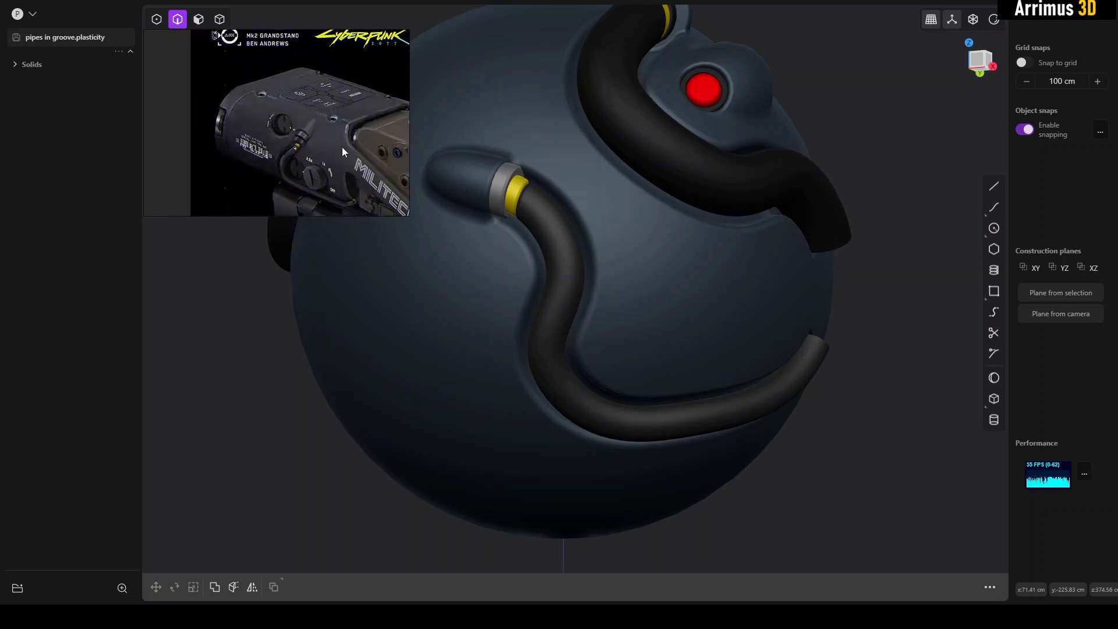
pyautogui.moveTo(407, 216); pyautogui.dragTo(697, 426)
pyautogui.scroll(5, 361, 176)
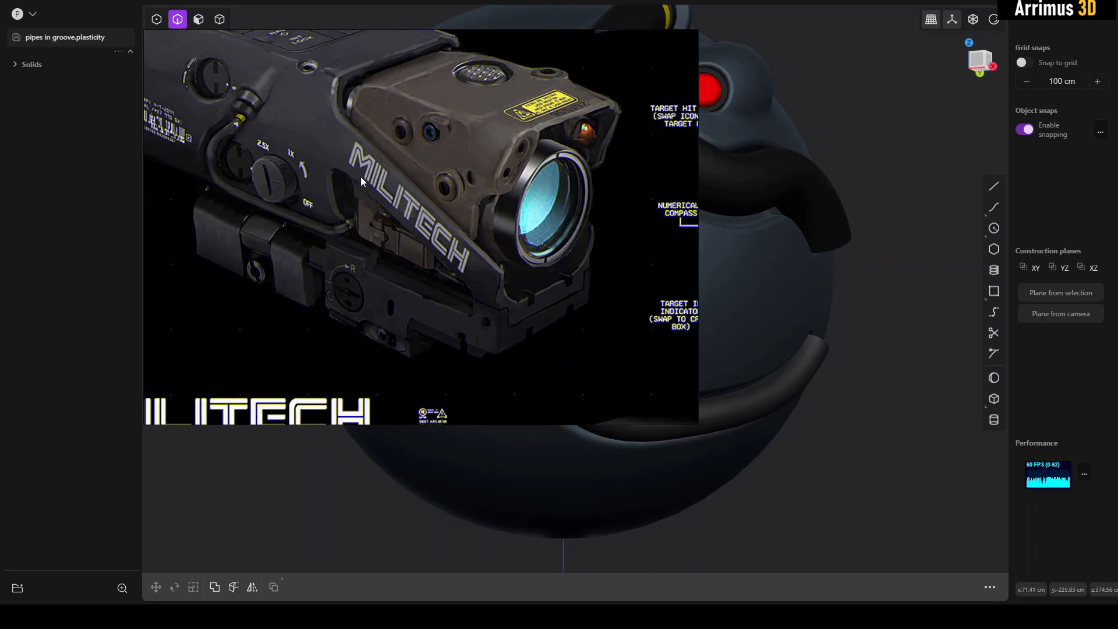
pyautogui.moveTo(445, 153); pyautogui.dragTo(419, 175, button='middle')
pyautogui.moveTo(432, 110); pyautogui.dragTo(475, 159, button='middle')
pyautogui.moveTo(364, 159); pyautogui.dragTo(461, 171, button='middle')
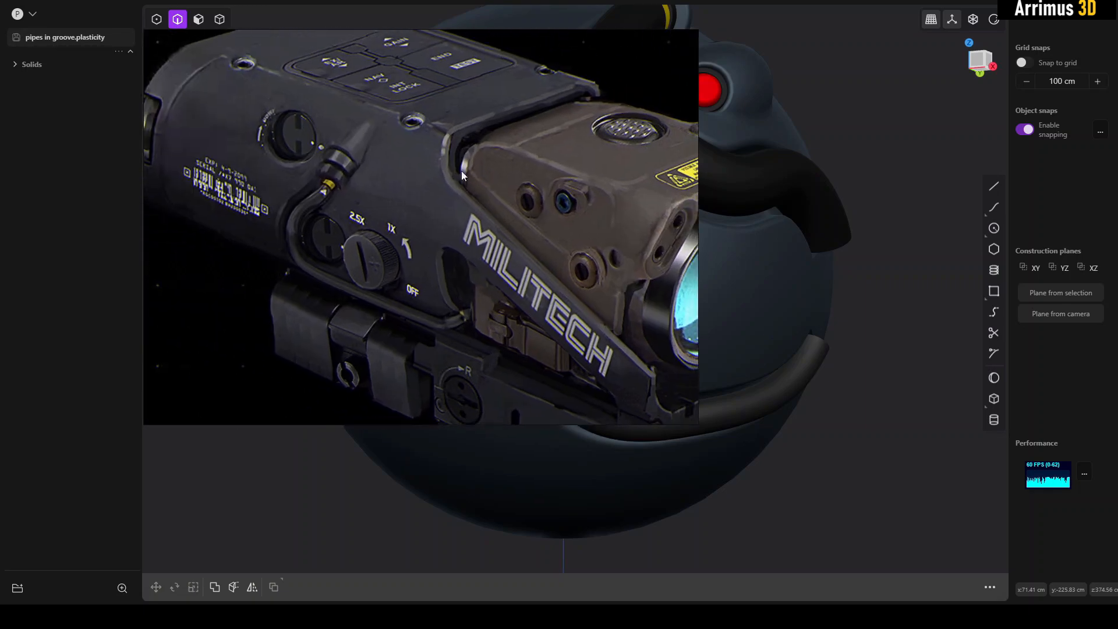
pyautogui.moveTo(376, 197); pyautogui.dragTo(375, 131, button='middle')
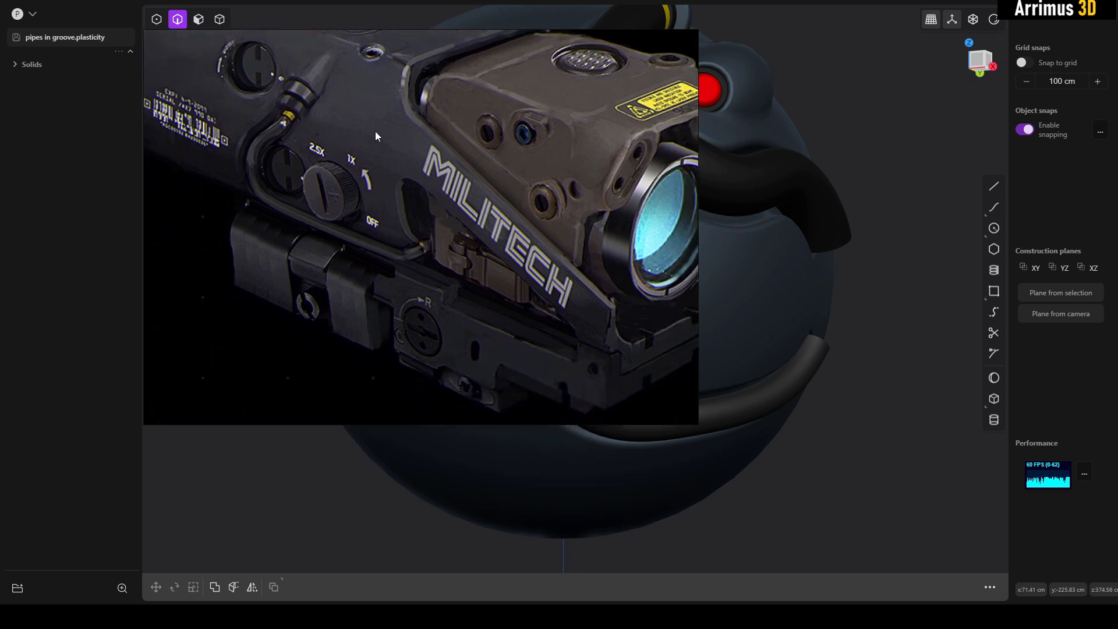
pyautogui.moveTo(461, 182); pyautogui.dragTo(402, 205, button='middle')
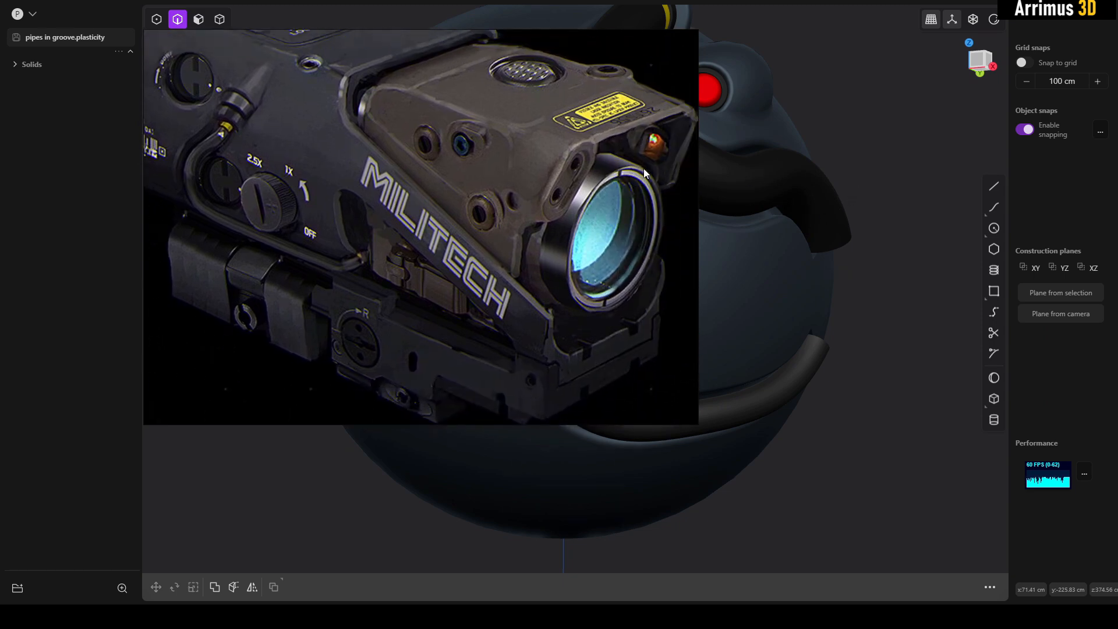
pyautogui.click(857, 155)
# Mirror the sphere body across the X plane with slicing so the groove and connector repeat on the other side
pyautogui.moveTo(551, 227); pyautogui.dragTo(578, 263, button='middle')
pyautogui.scroll(1, 515, 223)
pyautogui.scroll(-2, 536, 217)
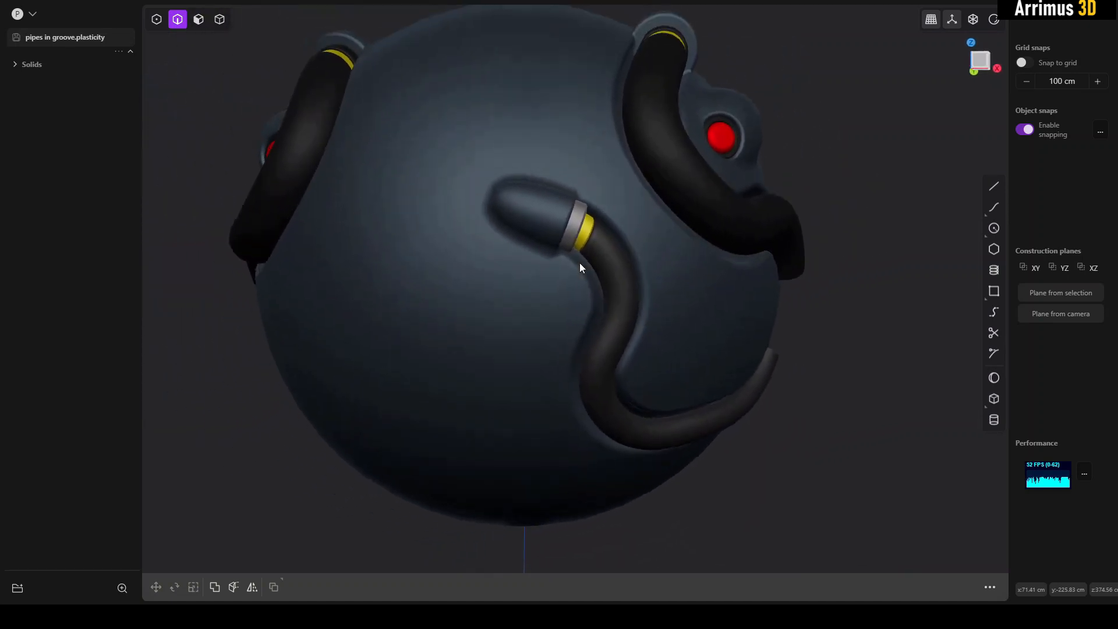
pyautogui.press('4')
pyautogui.click(530, 282)
pyautogui.hotkey('alt', 'x')
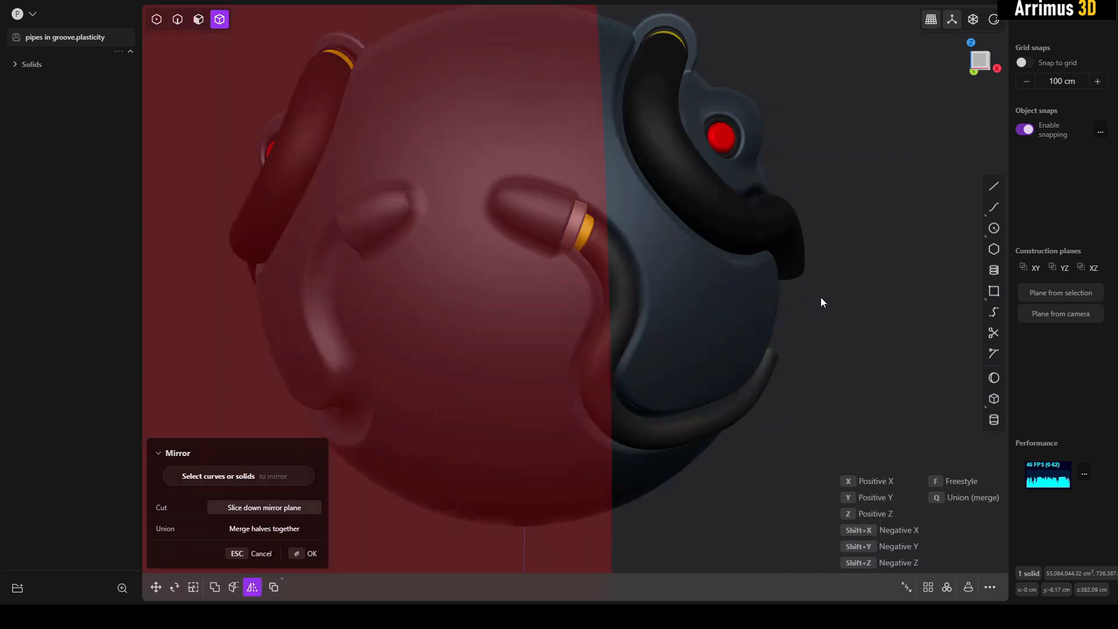
pyautogui.press('Return')
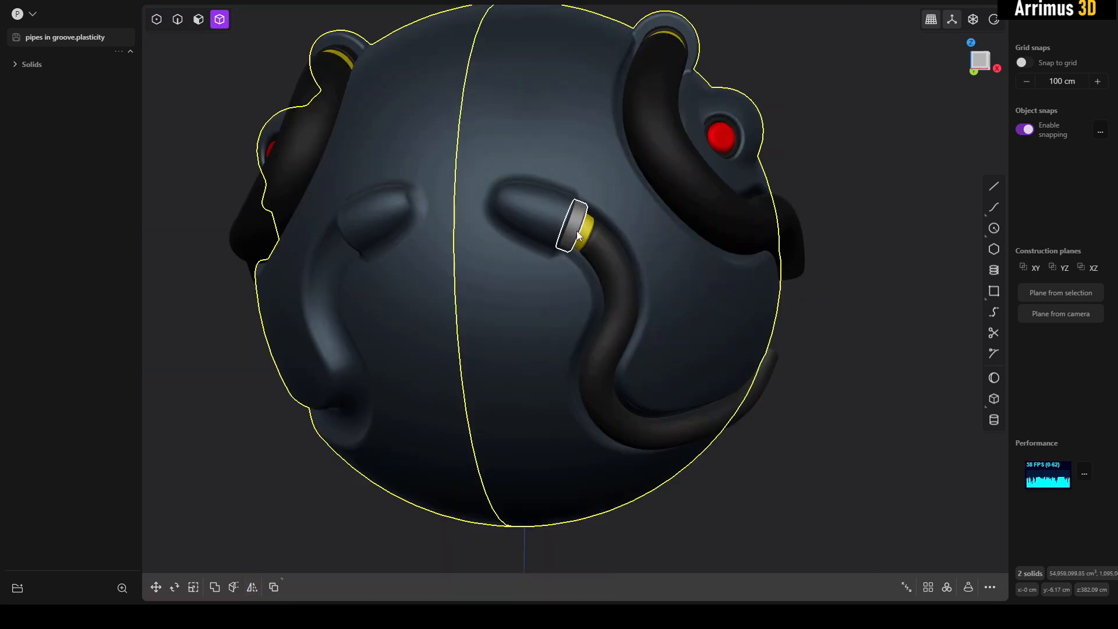
# Mirror the collar ring, yellow band and pipe across the X plane into the opposite groove
pyautogui.click(579, 237)
pyautogui.hotkey('alt', 'x')
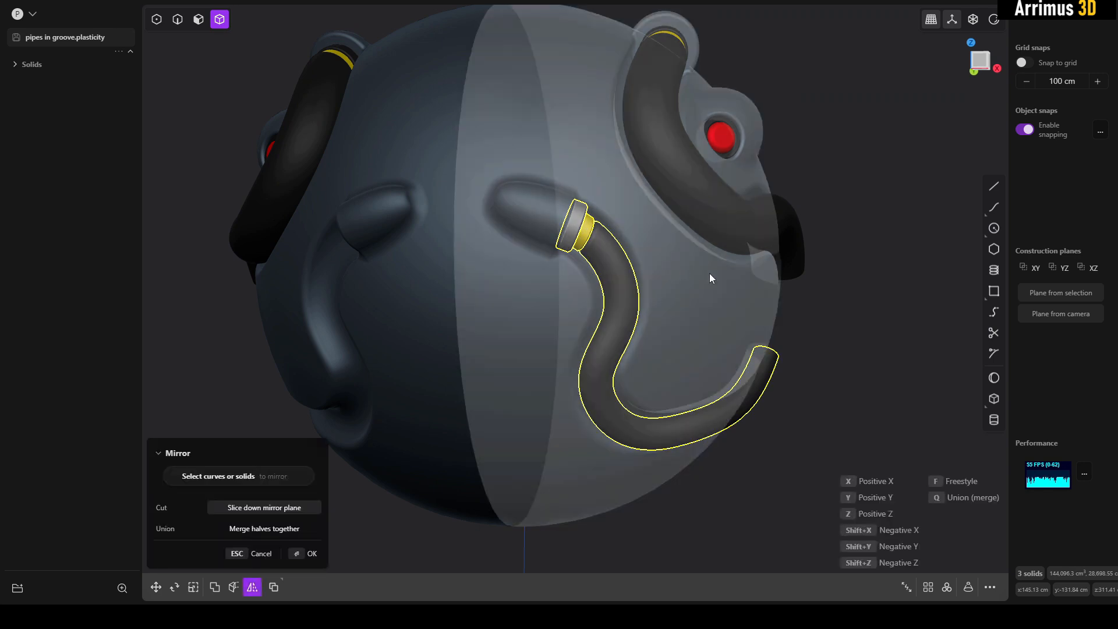
pyautogui.press('x')
pyautogui.rightClick(811, 289)
pyautogui.click(819, 286)
pyautogui.moveTo(681, 322)
pyautogui.mouseDown(button='middle')
pyautogui.moveTo(674, 295)
pyautogui.moveTo(691, 274)
pyautogui.moveTo(601, 289)
pyautogui.moveTo(673, 237)
pyautogui.moveTo(849, 427)
pyautogui.mouseUp(button='middle')
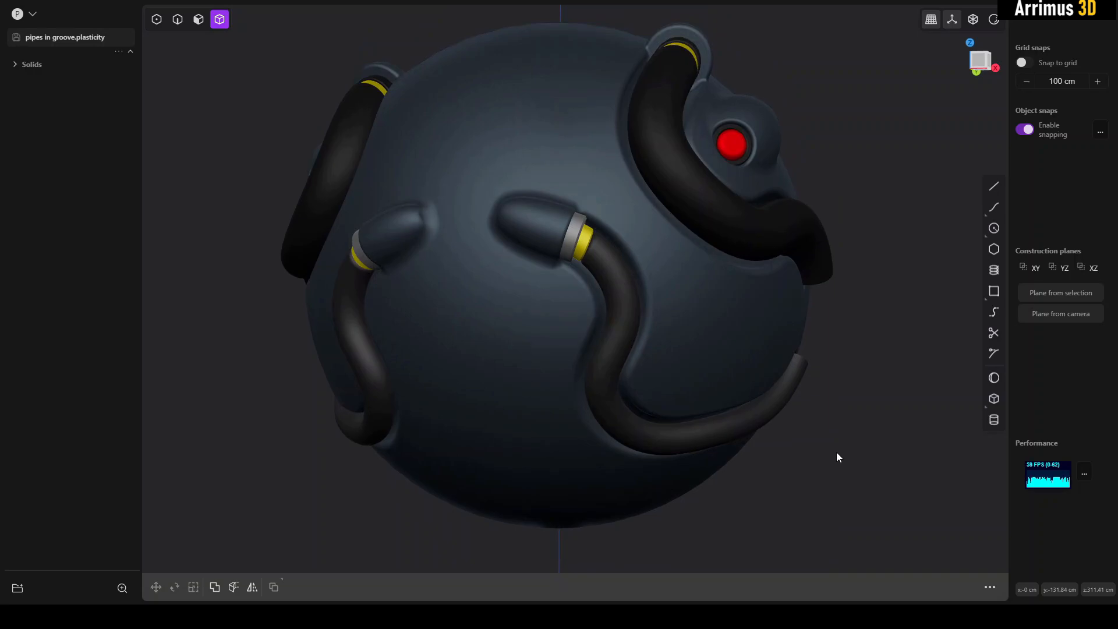